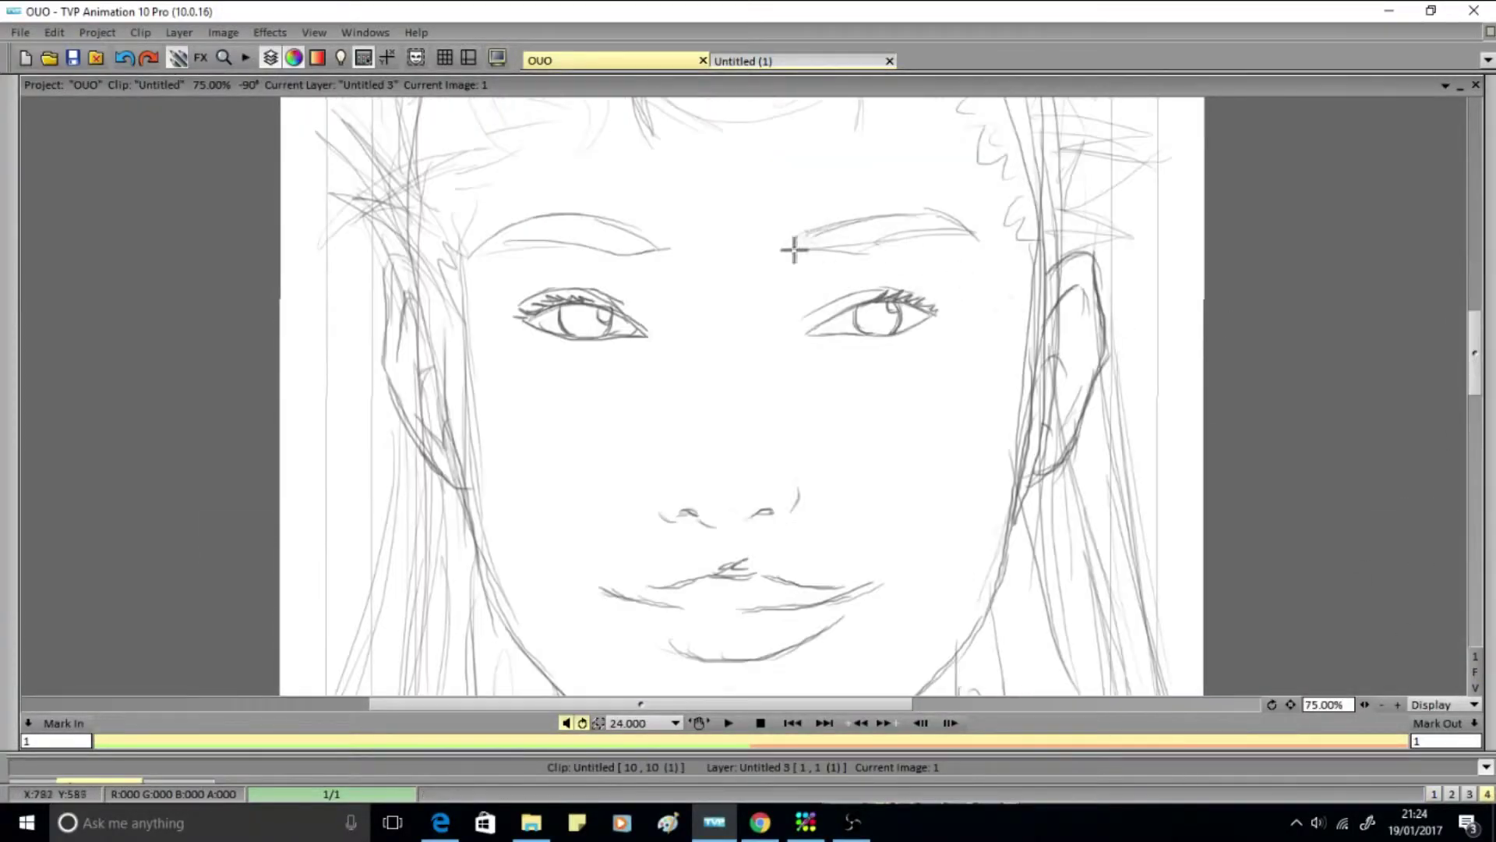
Step: Hatch red strokes over both eyebrows, then start a horn stroke on the forehead
mouse_move(793, 249)
mouse_down()
mouse_move(896, 210)
mouse_move(947, 224)
mouse_up()
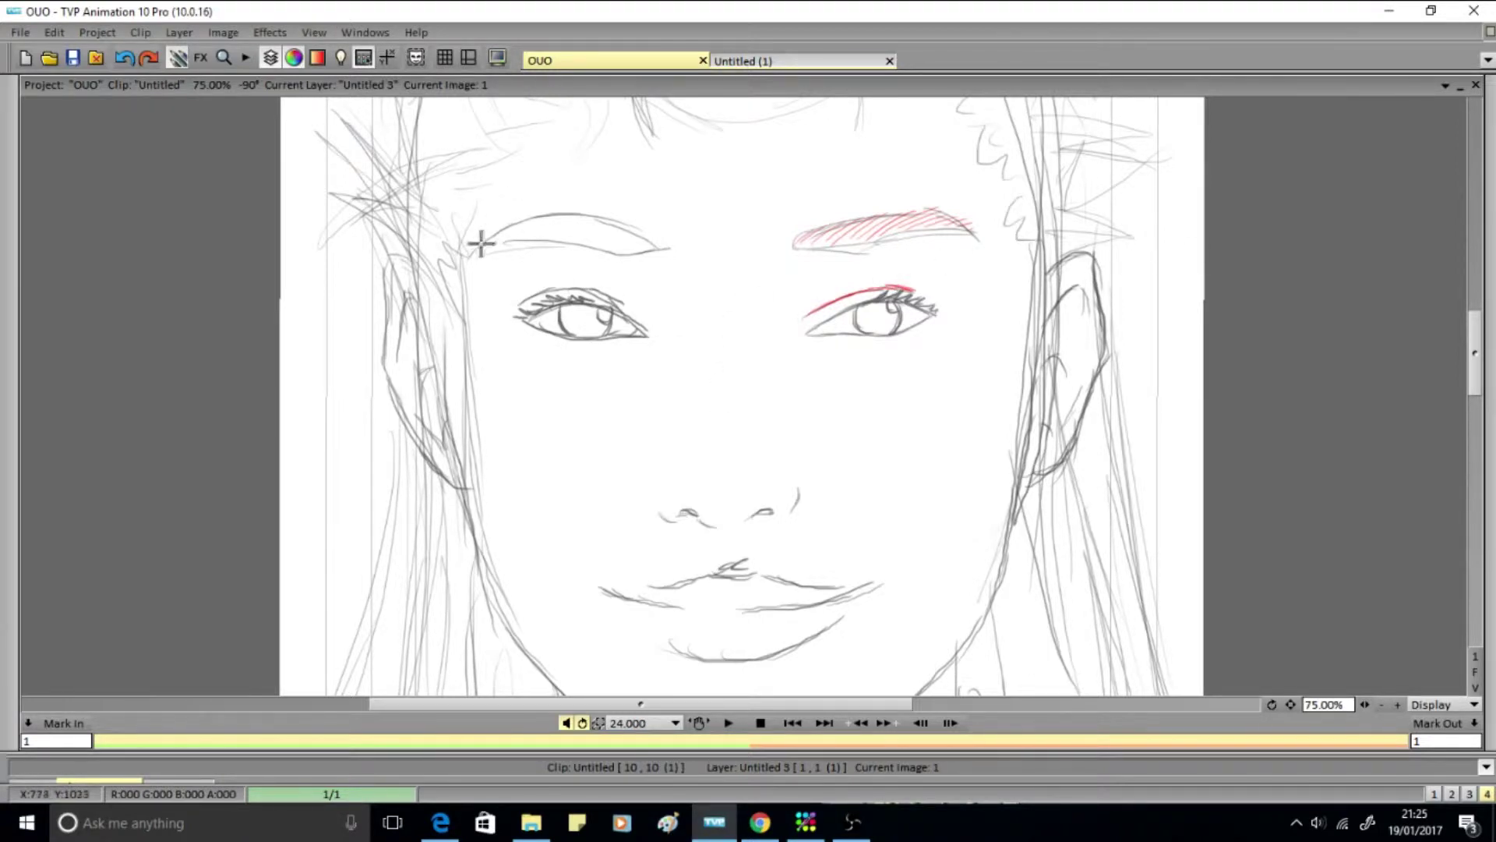
drag(594, 246, 655, 243)
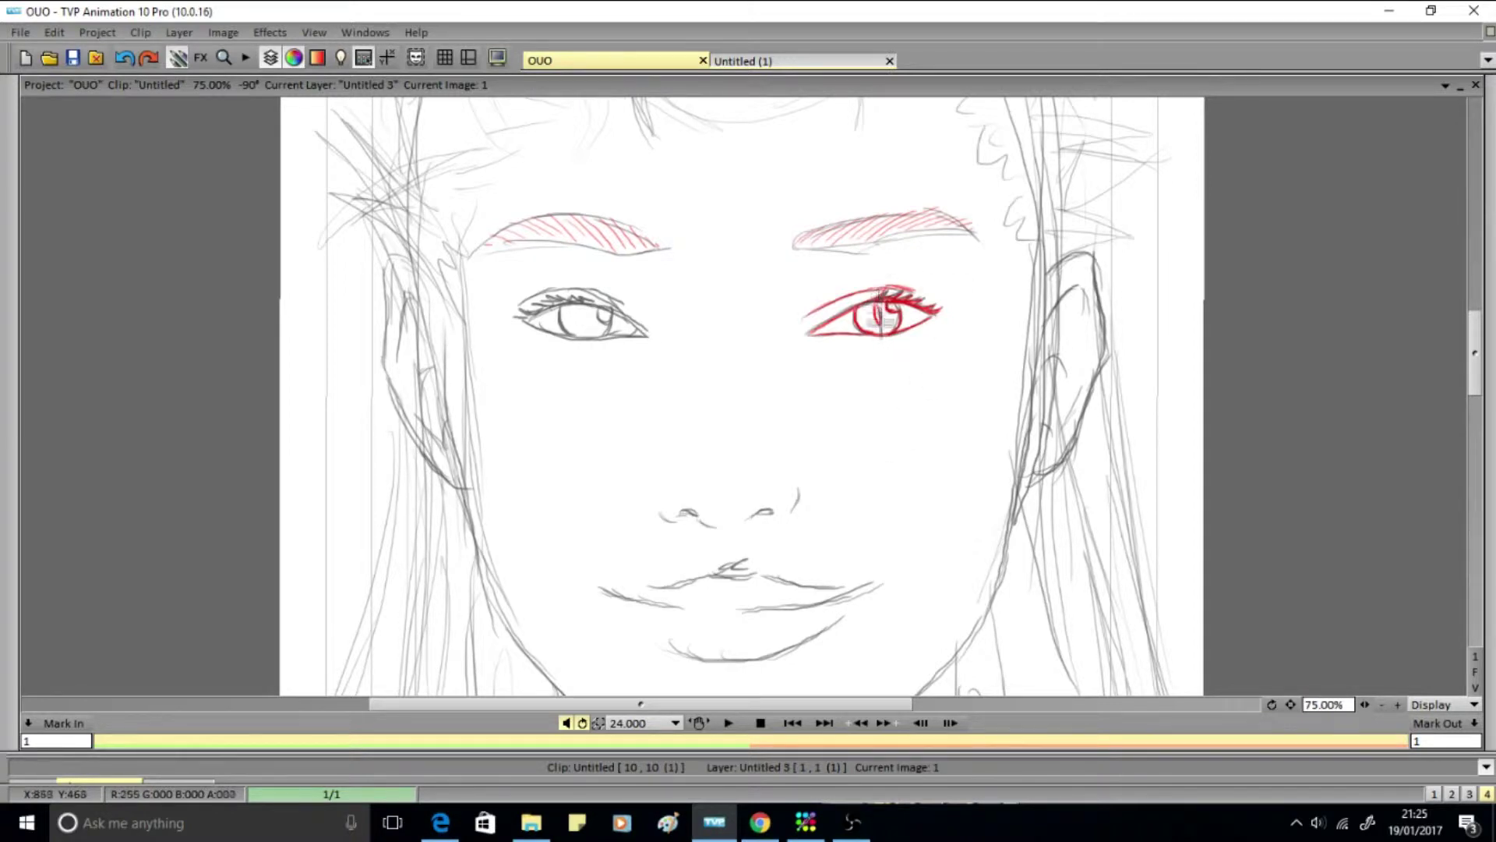
scroll(904, 312, up, 3)
drag(855, 371, 896, 282)
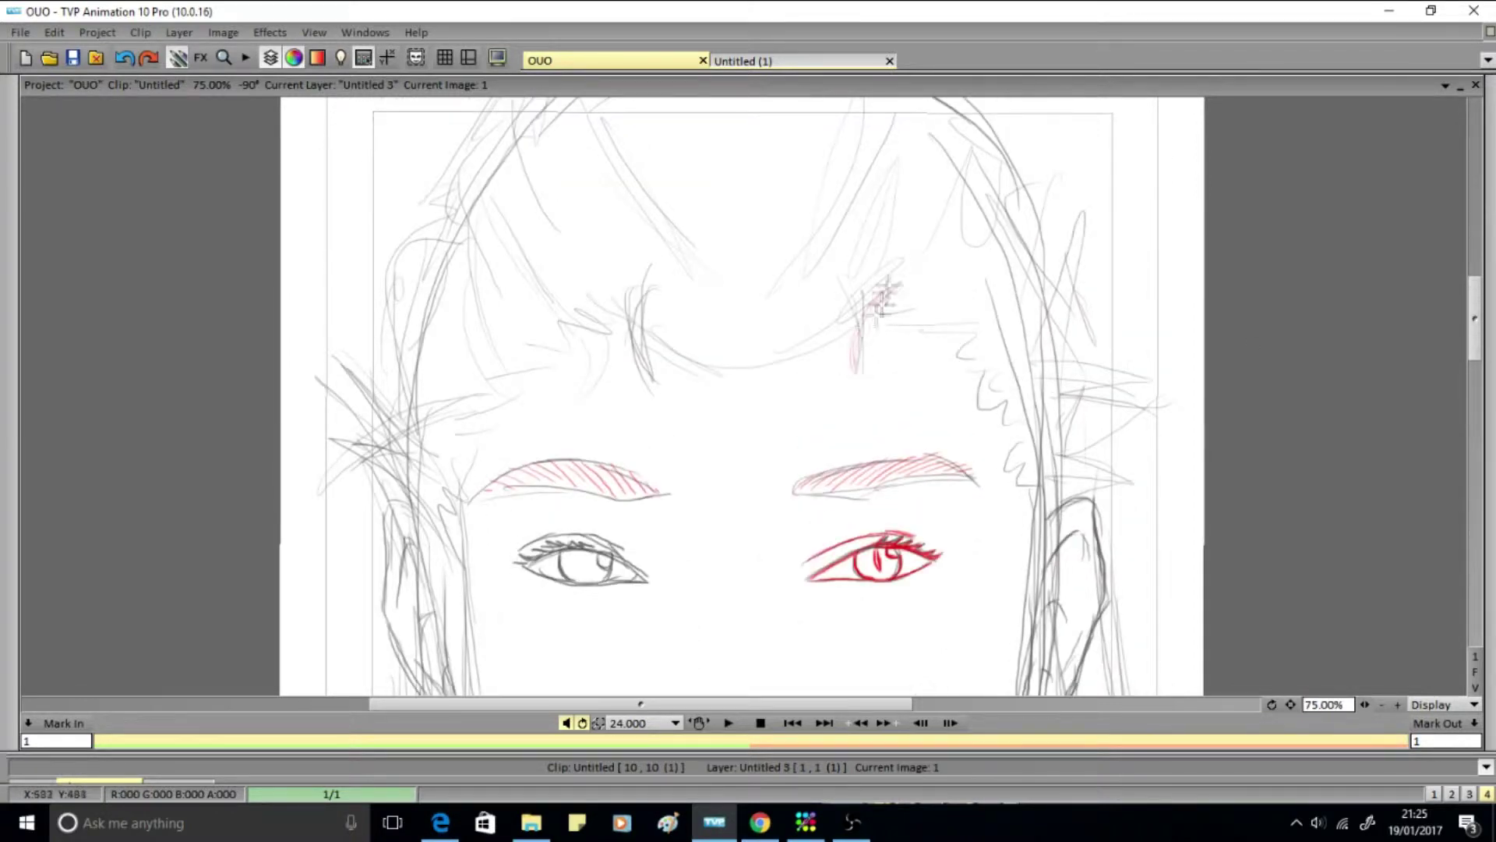
Step: Draw the right horn's outer and inner curves in red, plus jagged hairline marks
mouse_move(852, 379)
mouse_down()
mouse_move(918, 283)
mouse_move(1084, 110)
mouse_up()
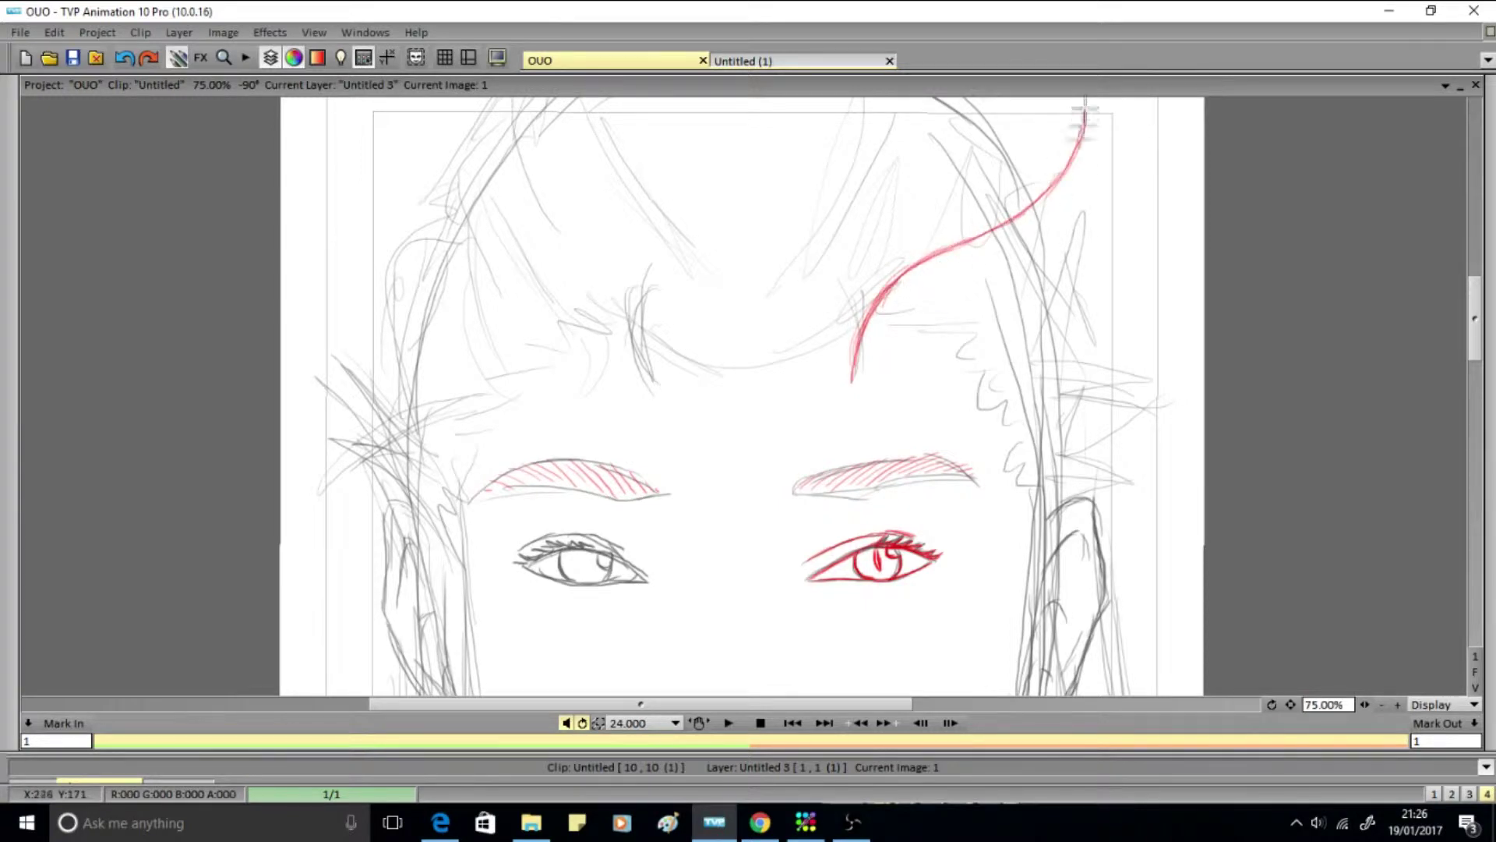
mouse_move(873, 382)
mouse_down()
mouse_move(966, 406)
mouse_move(1105, 220)
mouse_up()
mouse_move(1085, 111)
mouse_down()
mouse_move(1096, 233)
mouse_move(980, 394)
mouse_move(1095, 226)
mouse_move(1102, 168)
mouse_up()
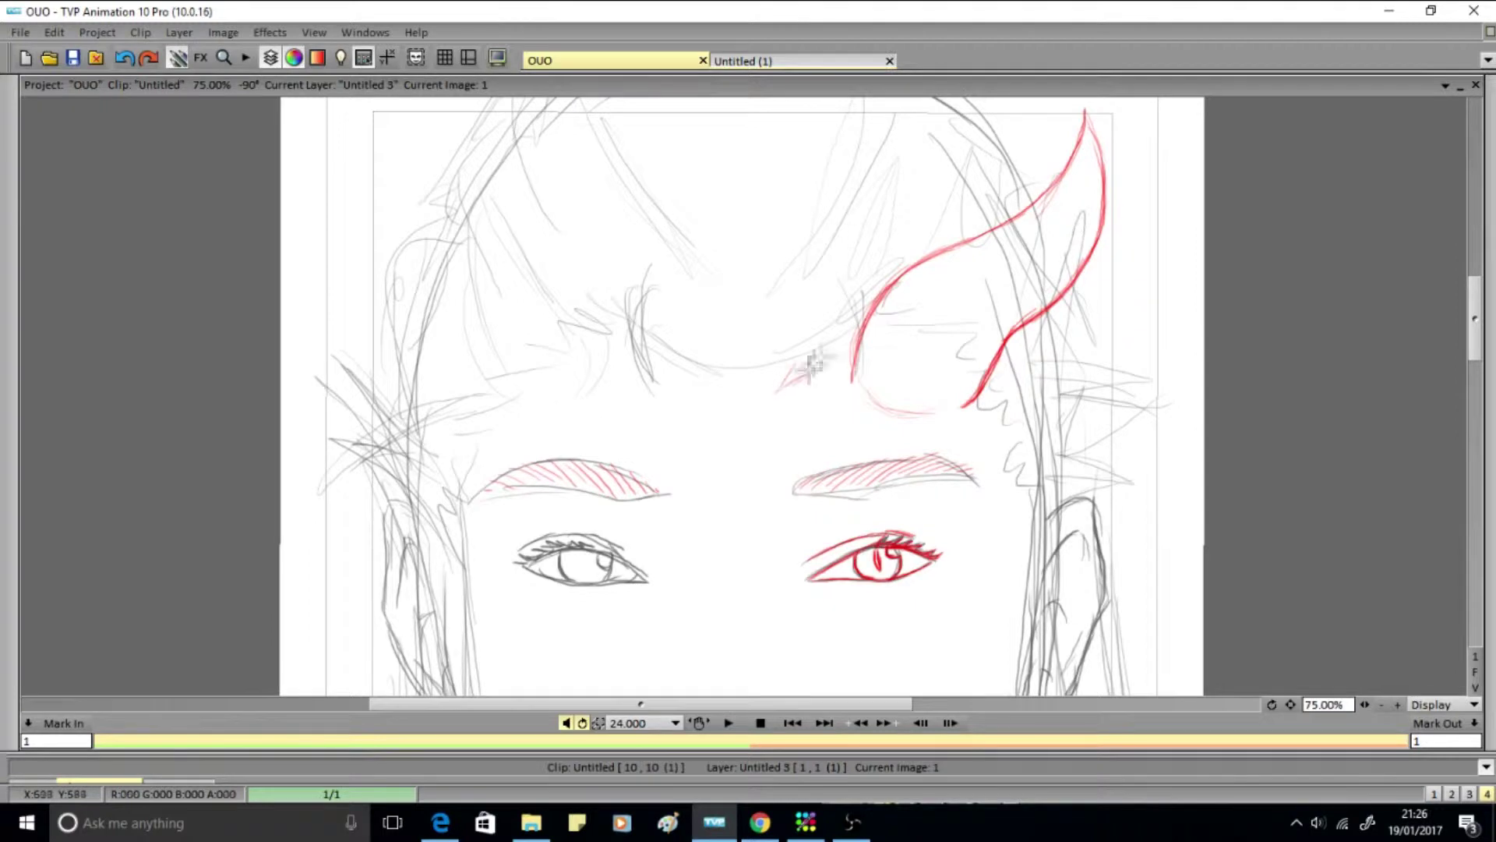
drag(857, 400, 885, 425)
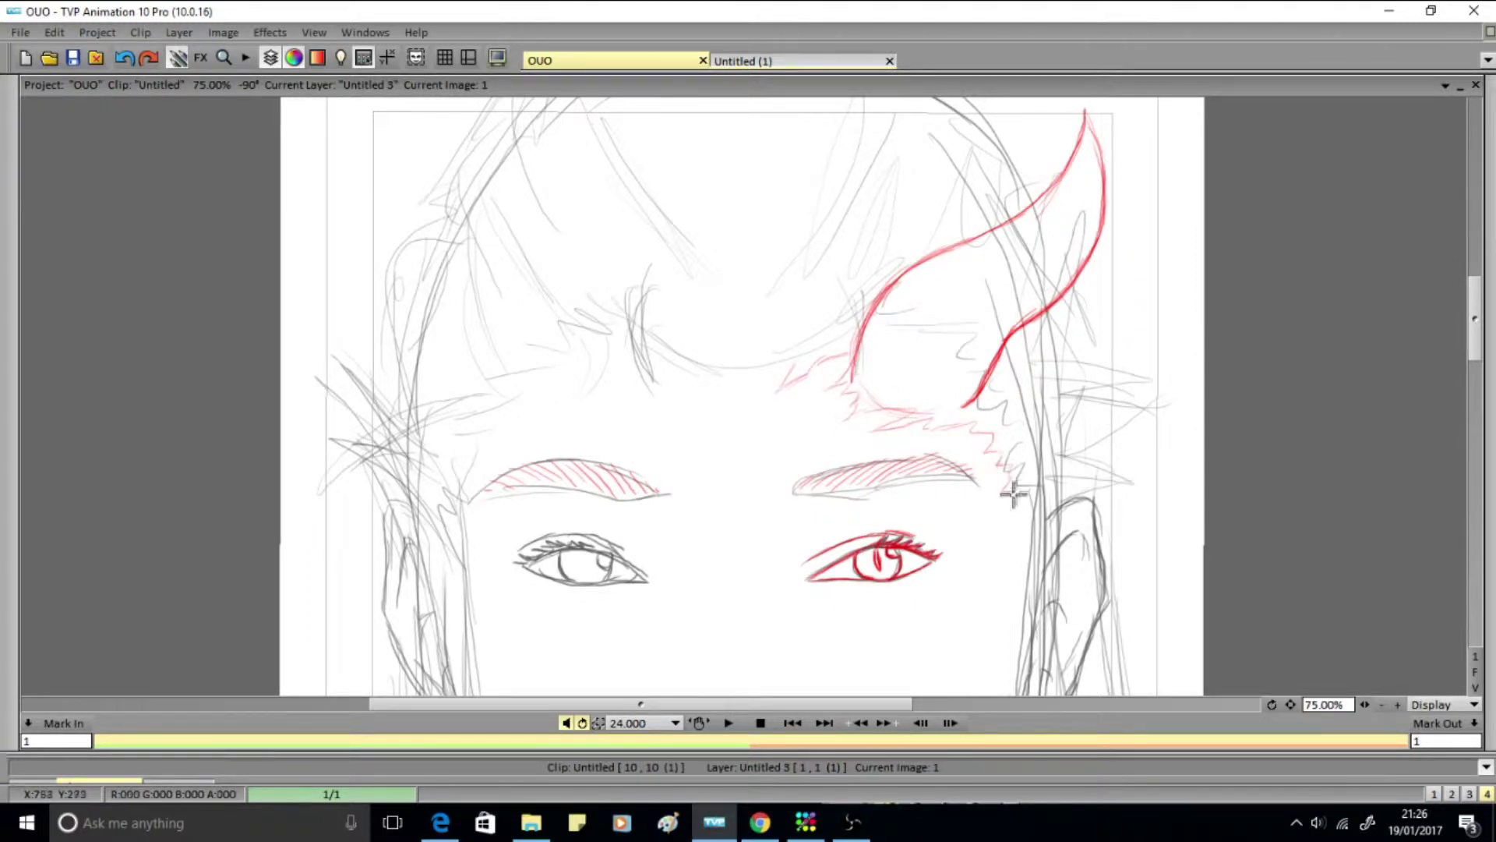
Step: Outline a pointed right ear with its inner contour in red
scroll(1020, 493, down, 3)
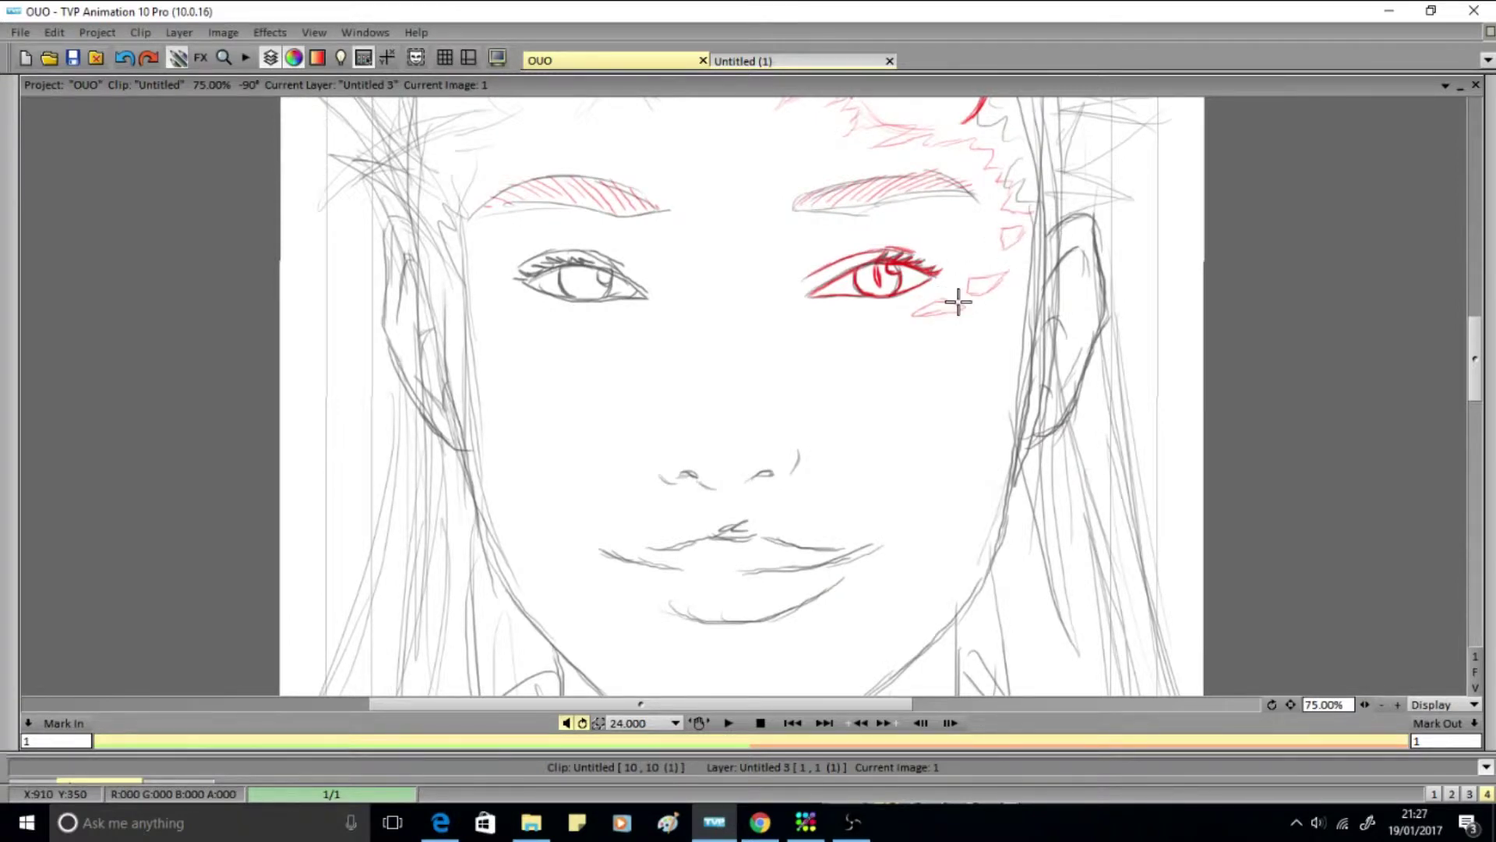
scroll(1080, 380, up, 1)
mouse_move(1062, 334)
mouse_down()
mouse_move(1183, 289)
mouse_move(1039, 535)
mouse_up()
drag(1143, 318, 1050, 399)
drag(1113, 340, 1040, 524)
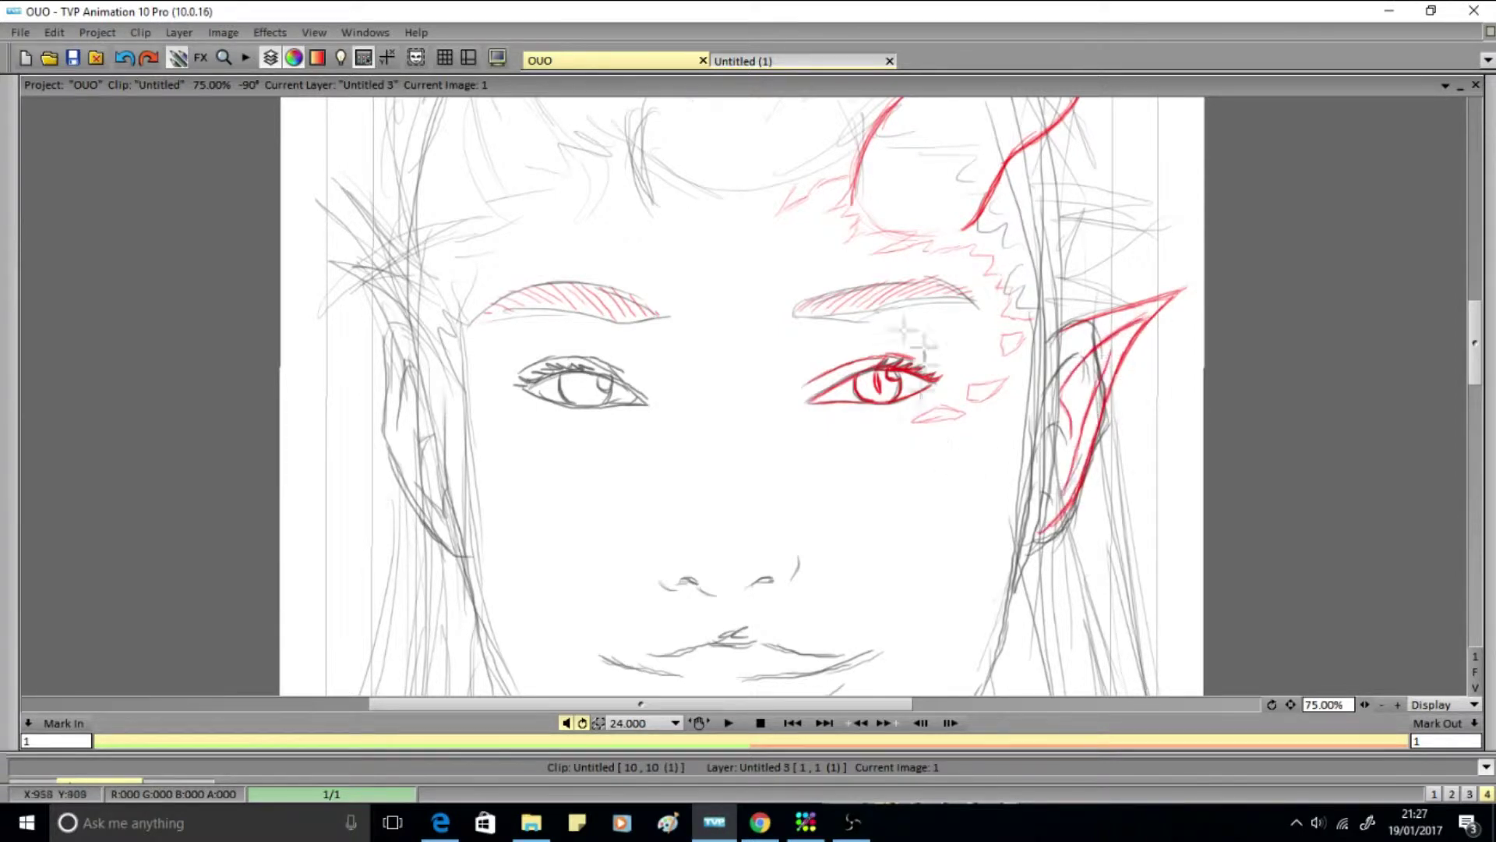
Step: Draw a pointed hair spike beside the right horn and the left-side horn
scroll(1344, 311, up, 3)
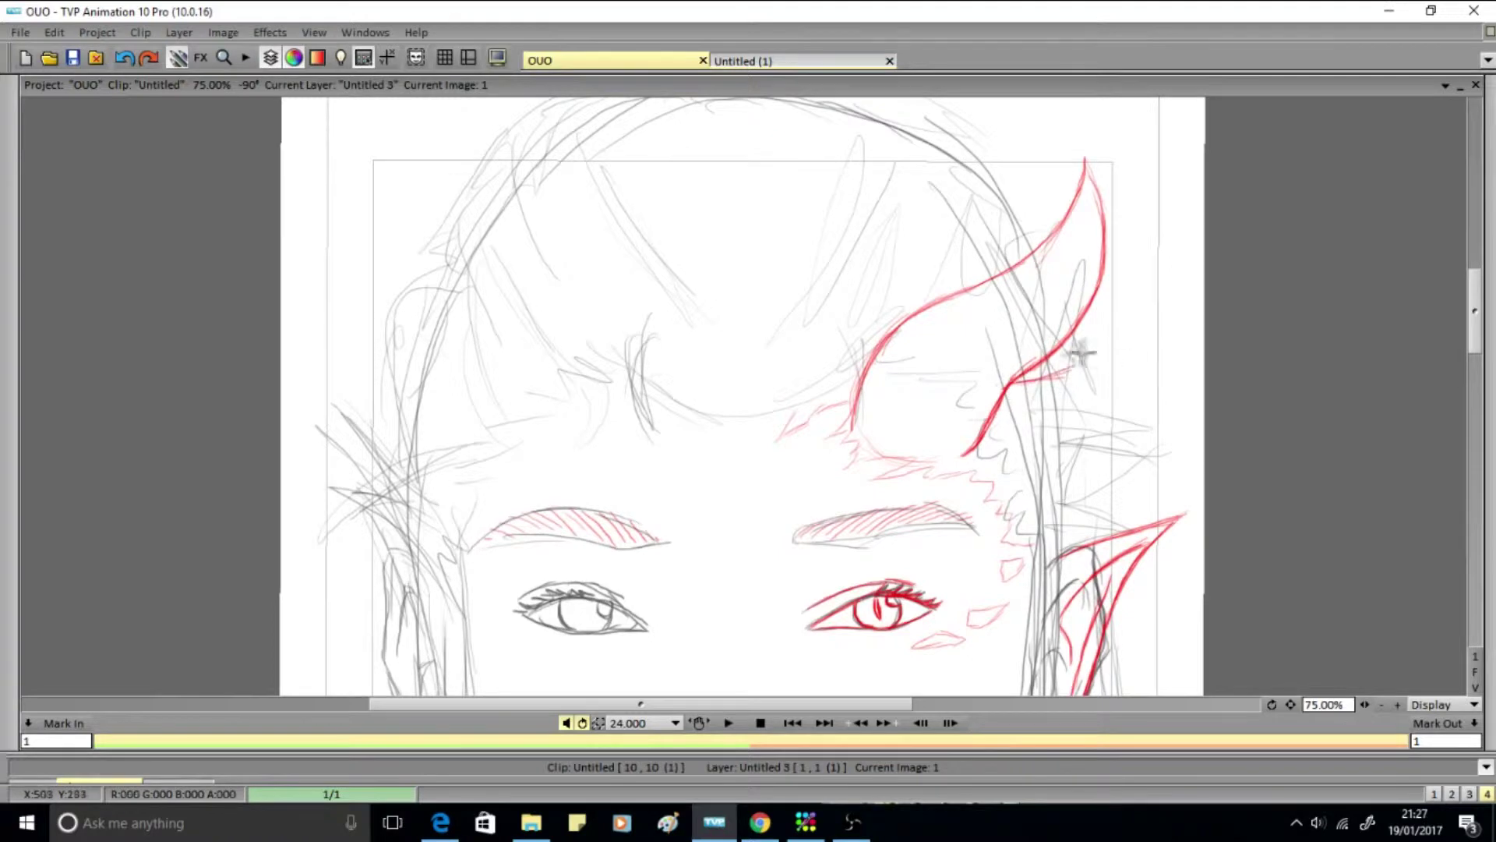
drag(1176, 317, 1014, 437)
drag(1182, 314, 1021, 476)
drag(1005, 386, 1180, 316)
mouse_move(628, 425)
mouse_down()
mouse_move(436, 215)
mouse_move(452, 343)
mouse_move(499, 400)
mouse_up()
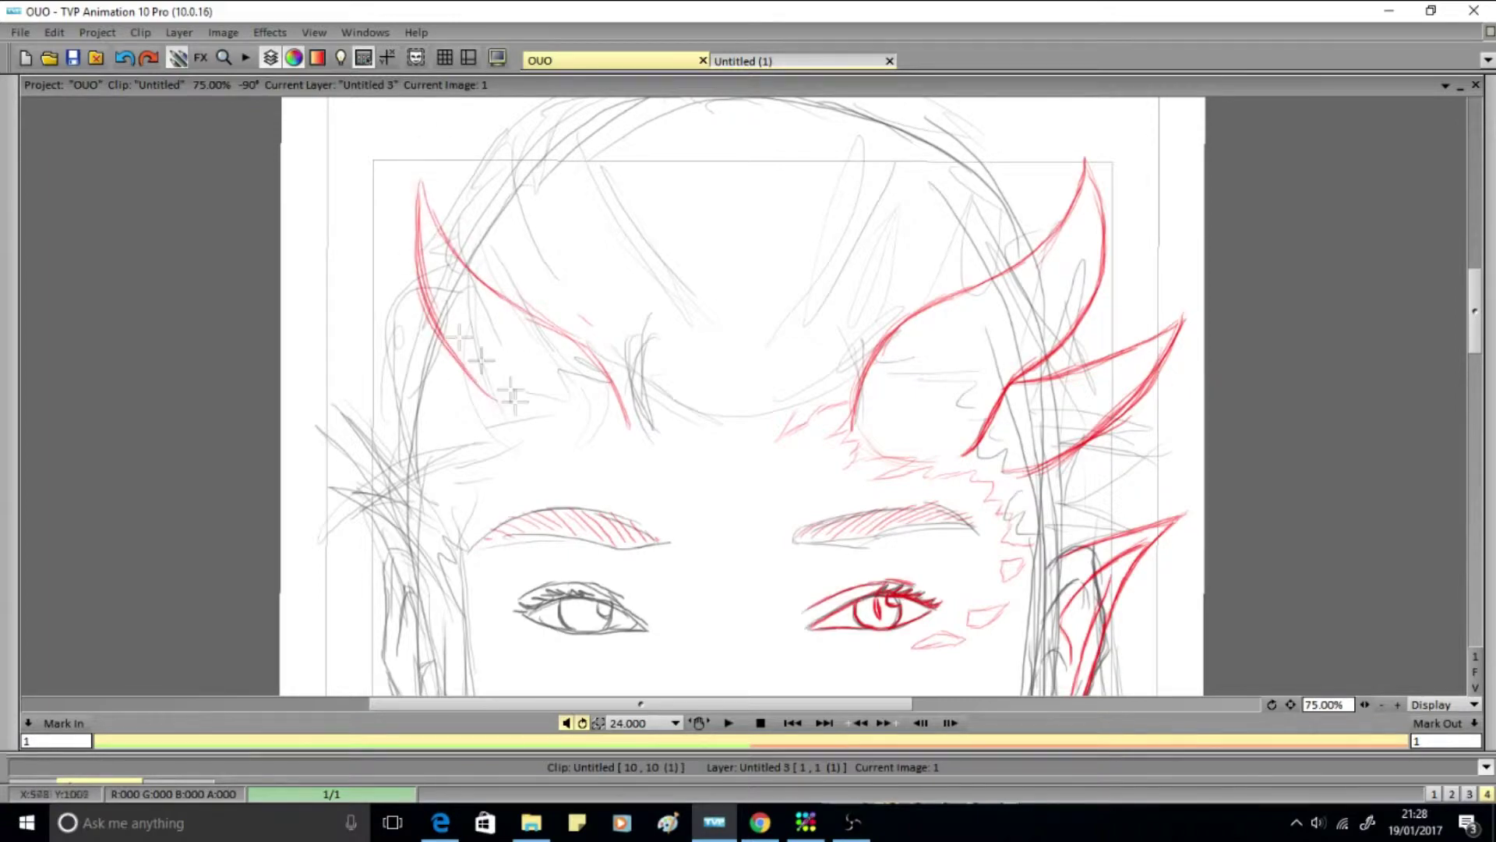
drag(1474, 312, 1475, 357)
Step: Add short red strokes near the left horn's base
scroll(725, 334, up, 3)
scroll(678, 389, up, 2)
mouse_move(635, 434)
mouse_down()
mouse_move(653, 464)
mouse_move(801, 478)
mouse_move(862, 361)
mouse_move(867, 204)
mouse_move(768, 438)
mouse_up()
drag(959, 274, 857, 407)
scroll(635, 417, up, 2)
drag(588, 347, 729, 521)
drag(649, 415, 739, 469)
Step: Stroke red hair across the top centre, upper right and upper left of the head
mouse_move(611, 316)
mouse_down()
mouse_move(661, 266)
mouse_move(675, 201)
mouse_move(746, 446)
mouse_up()
mouse_move(662, 238)
mouse_down()
mouse_move(803, 253)
mouse_move(889, 308)
mouse_up()
mouse_move(834, 257)
mouse_down()
mouse_move(866, 206)
mouse_move(912, 347)
mouse_up()
mouse_move(873, 265)
mouse_down()
mouse_move(1013, 366)
mouse_move(1036, 448)
mouse_up()
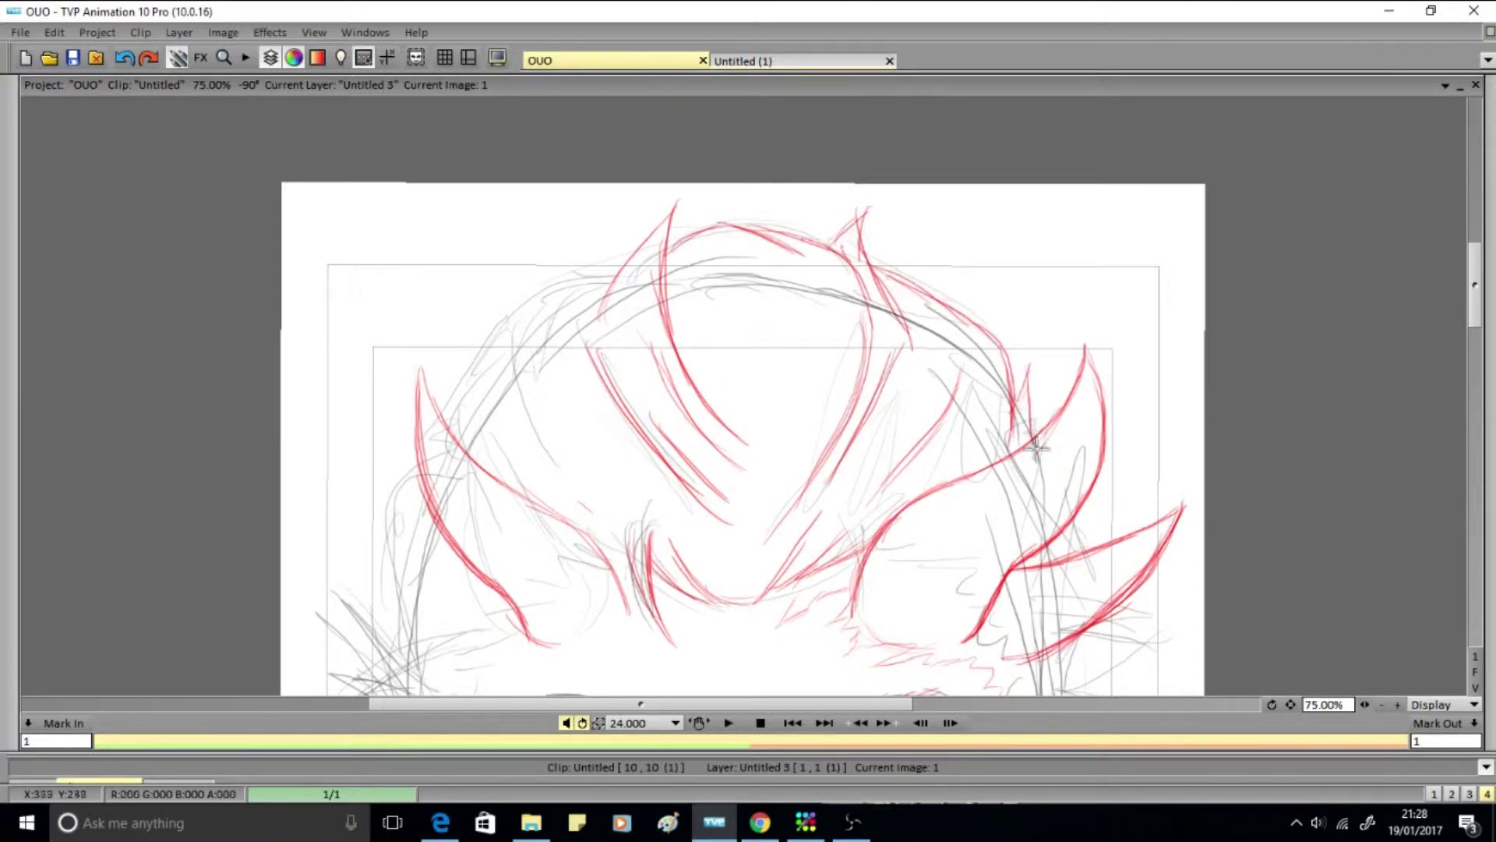
drag(1024, 363, 1037, 441)
mouse_move(612, 274)
mouse_down()
mouse_move(505, 267)
mouse_move(487, 342)
mouse_move(615, 506)
mouse_up()
drag(581, 409, 690, 530)
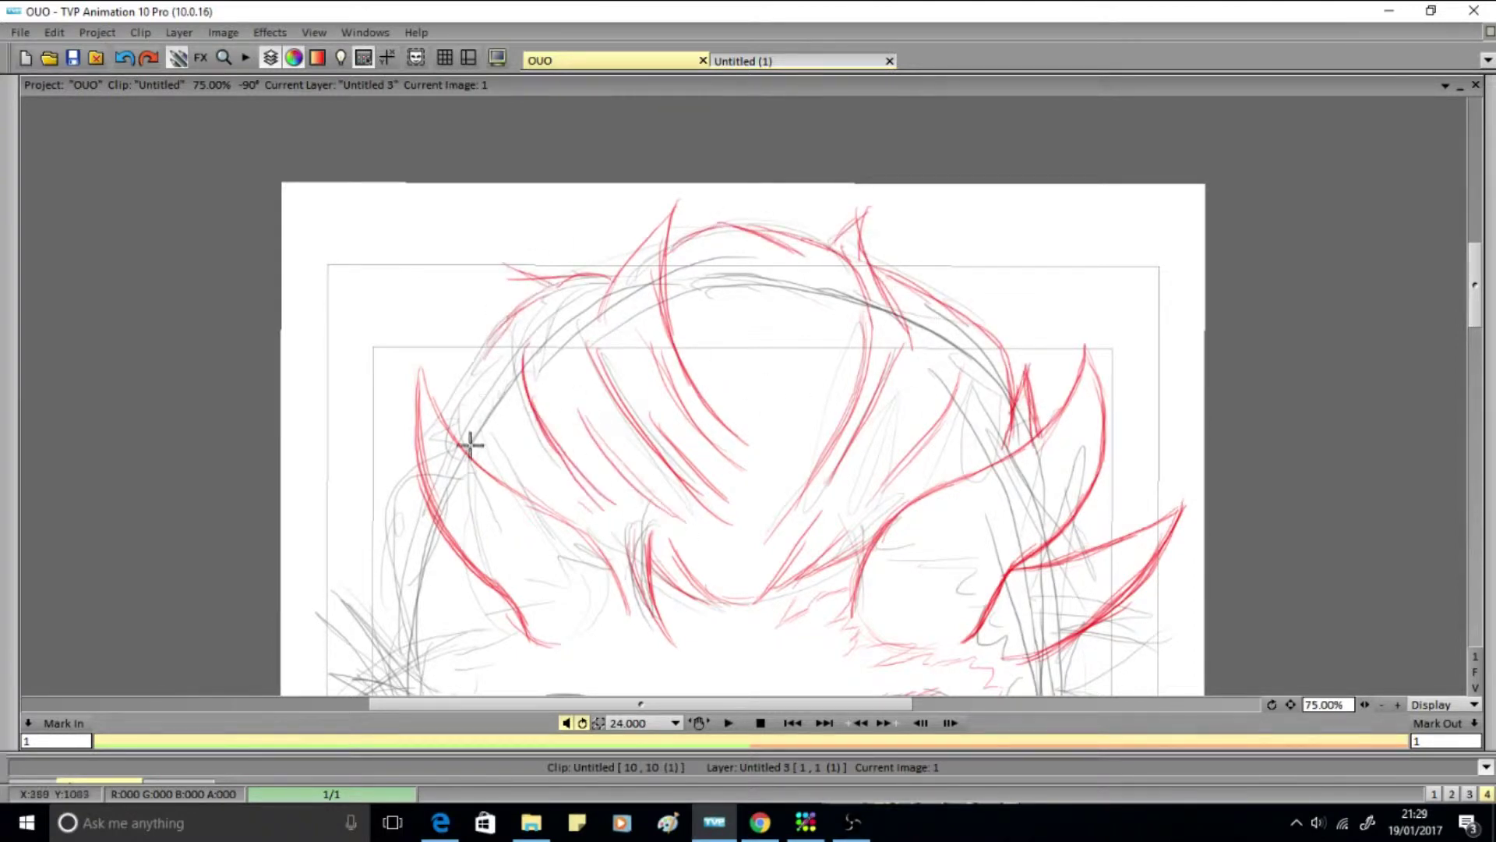
Step: Draw a pointed upper-left hair lock and add cheek marks below the left eye
scroll(460, 382, down, 4)
scroll(437, 335, down, 1)
drag(374, 187, 506, 254)
drag(320, 166, 487, 249)
drag(321, 167, 468, 320)
drag(374, 261, 499, 326)
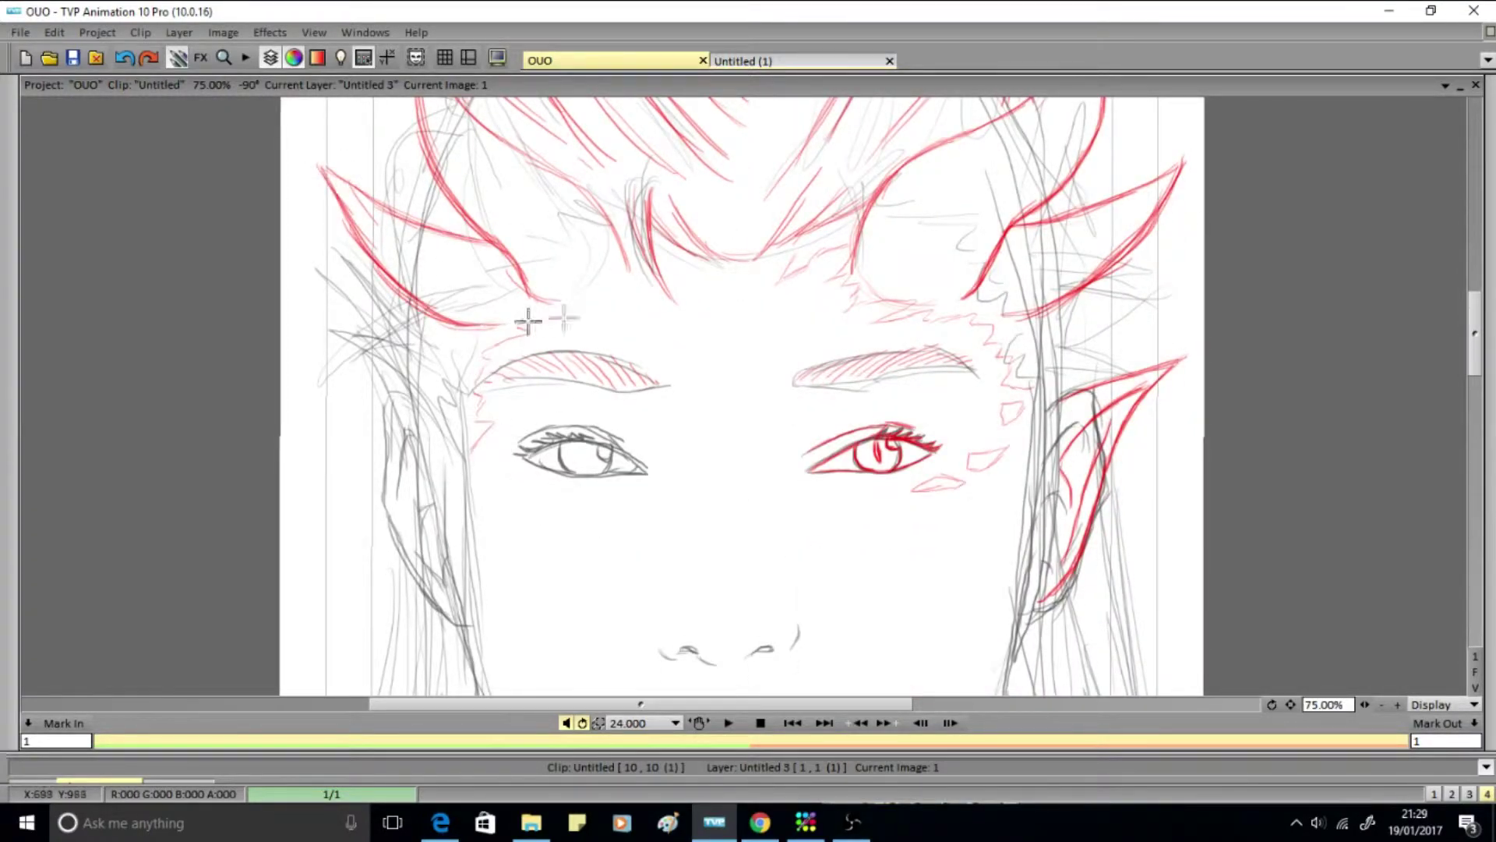
drag(492, 451, 485, 477)
drag(496, 491, 589, 503)
scroll(582, 507, down, 5)
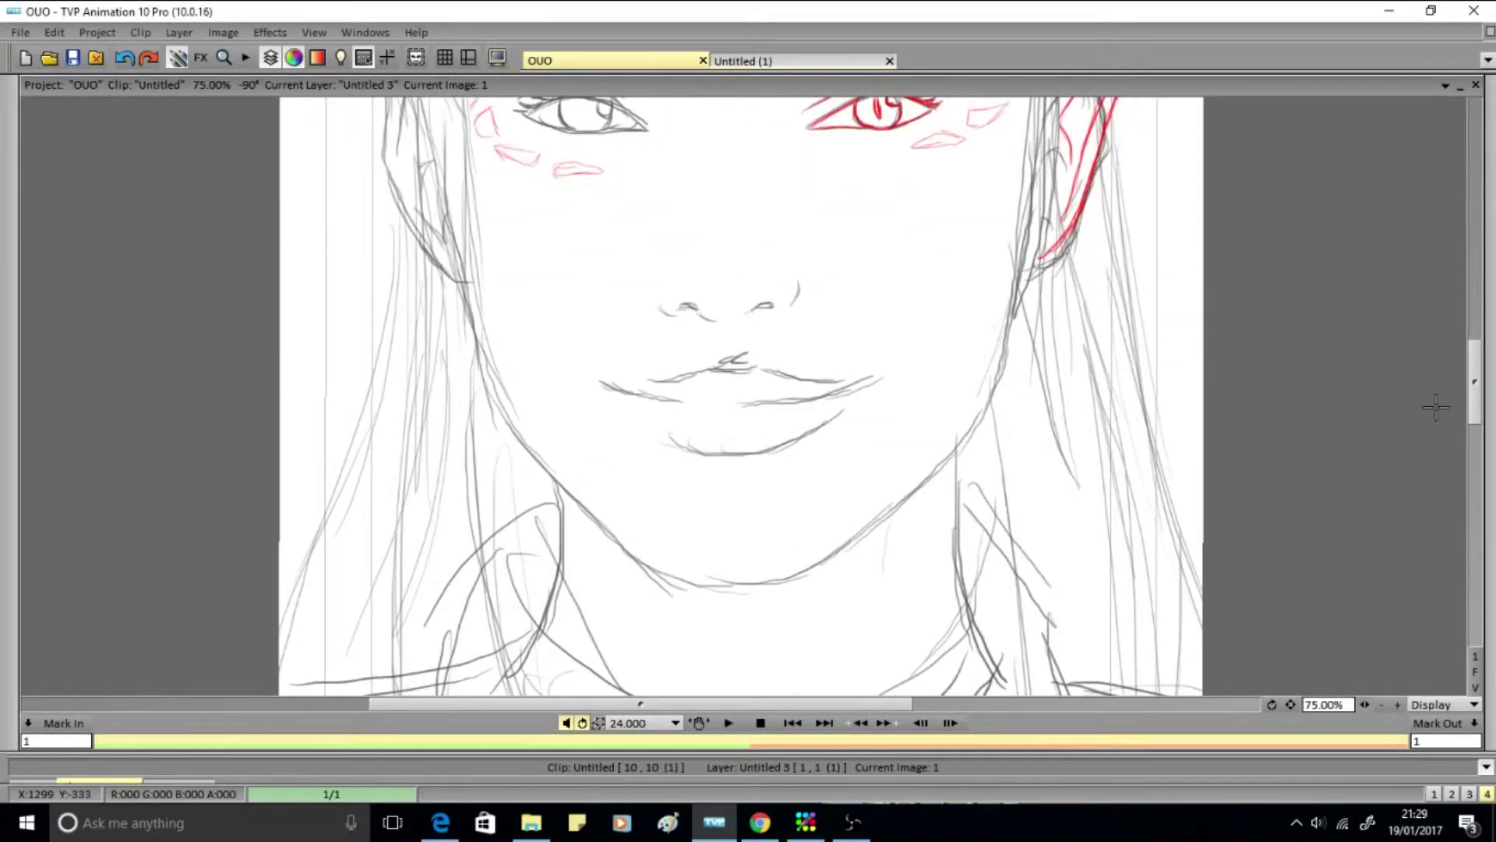
Step: Outline the left iris and trace the upper and lower lips in red
scroll(577, 371, up, 4)
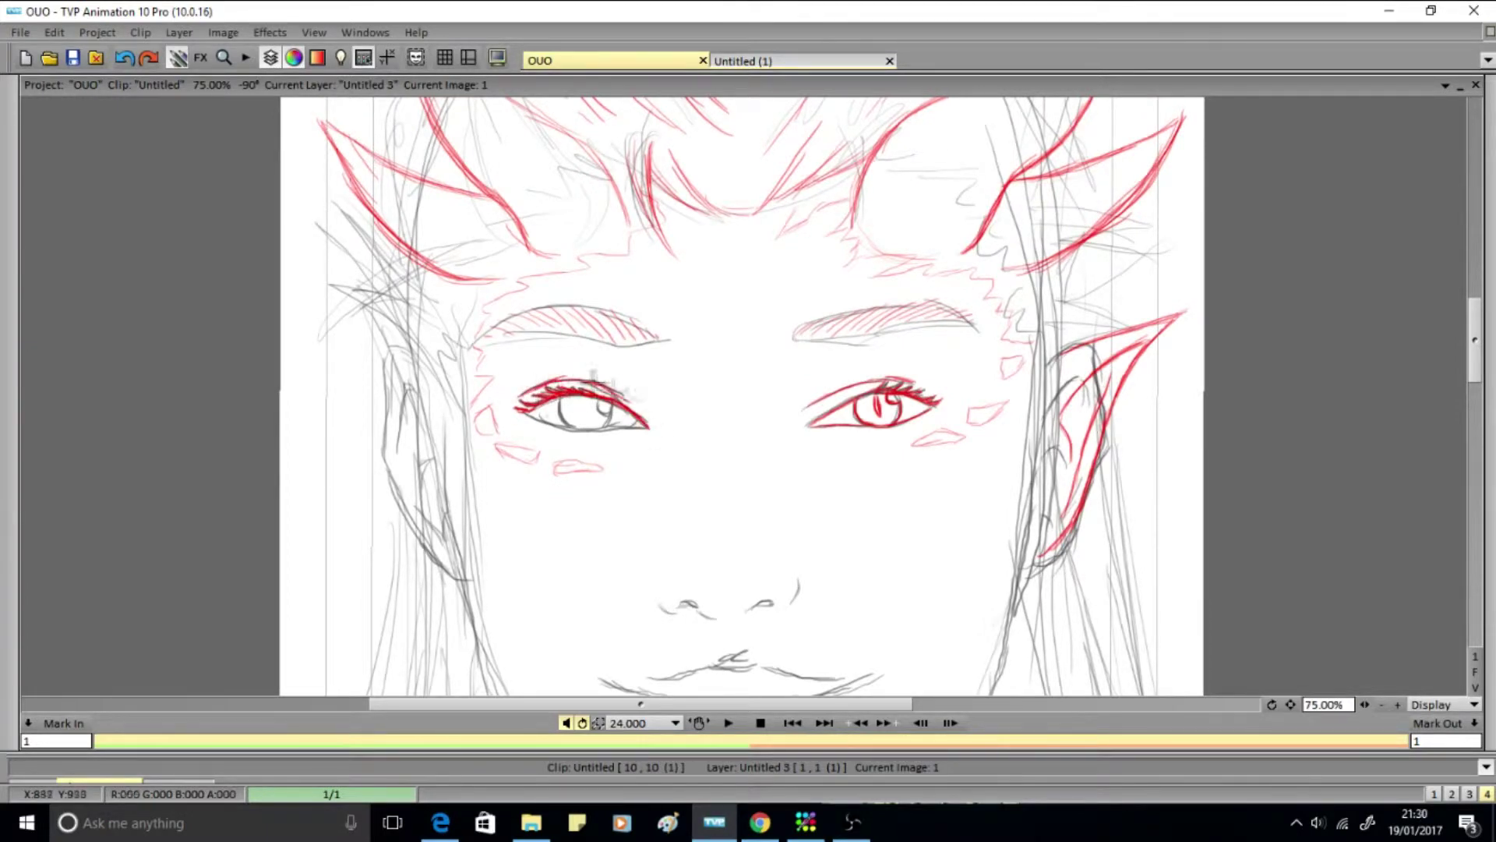
drag(561, 399, 566, 427)
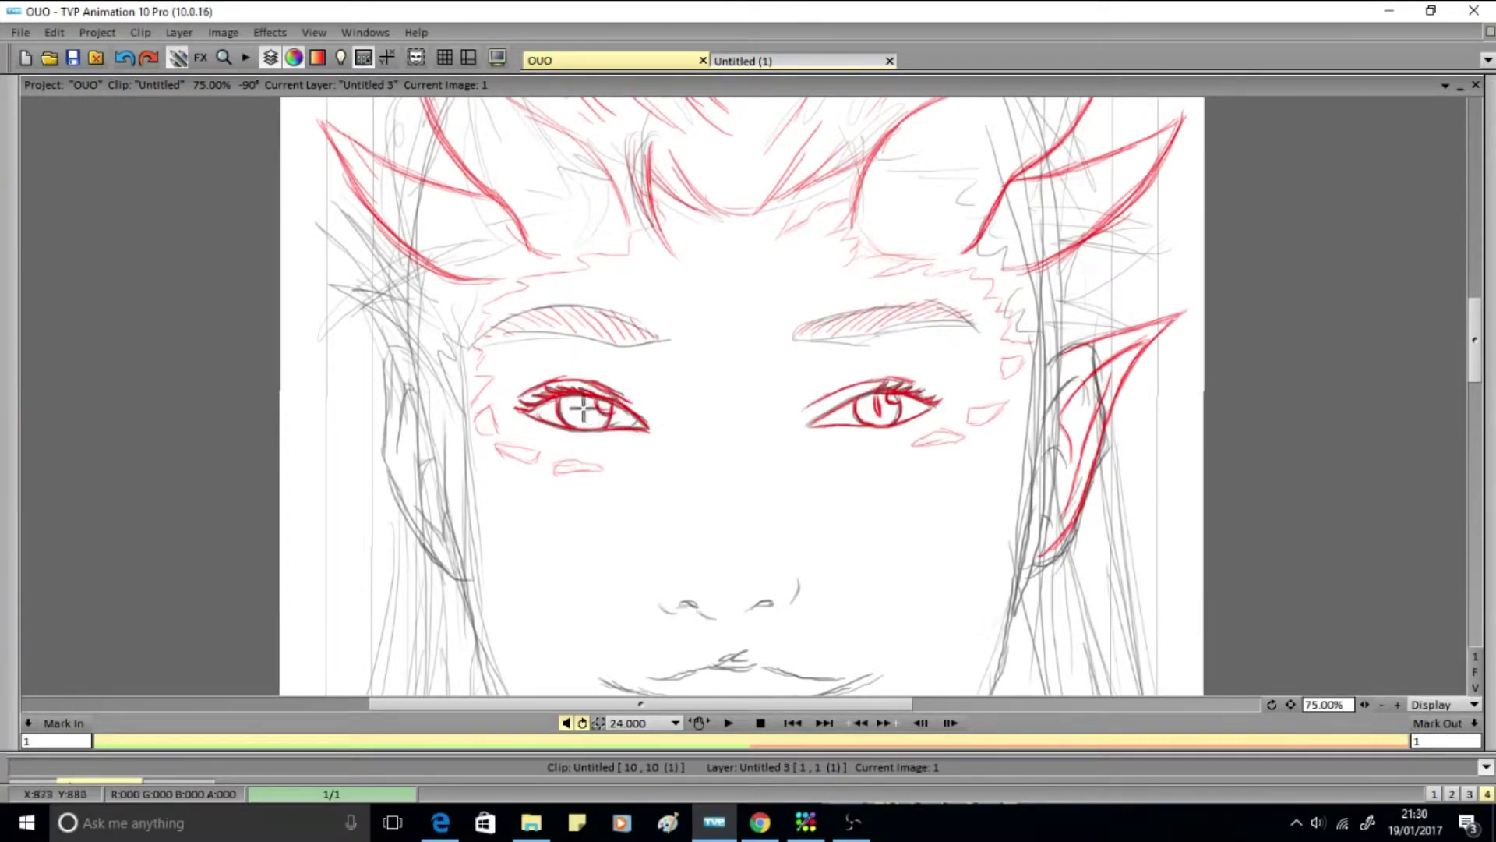
scroll(631, 552, down, 5)
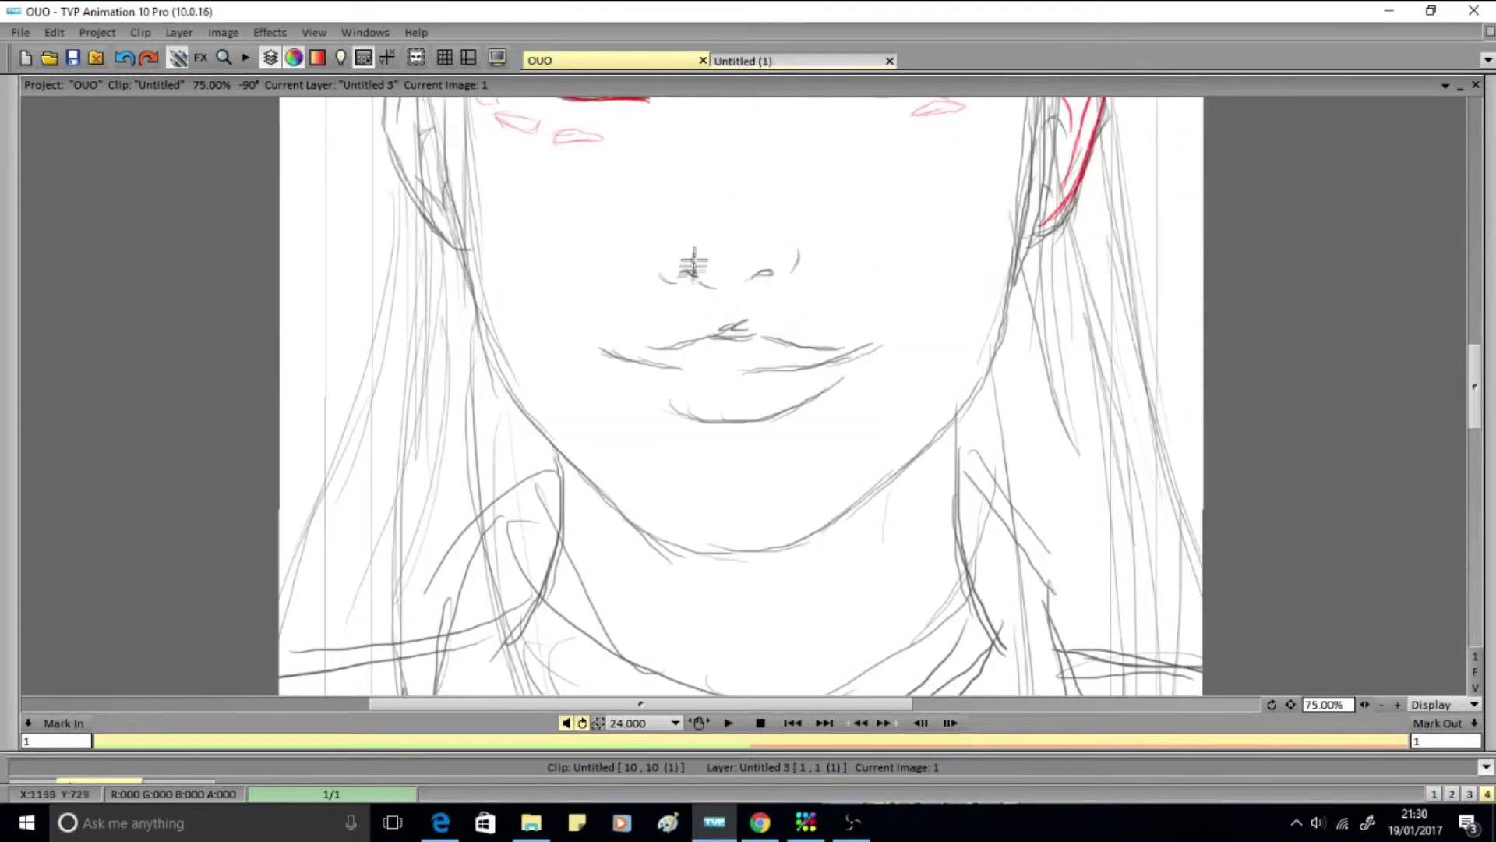
mouse_move(594, 347)
mouse_down()
mouse_move(683, 365)
mouse_move(750, 325)
mouse_move(842, 349)
mouse_up()
drag(736, 374, 865, 354)
drag(775, 339, 894, 340)
drag(668, 404, 850, 379)
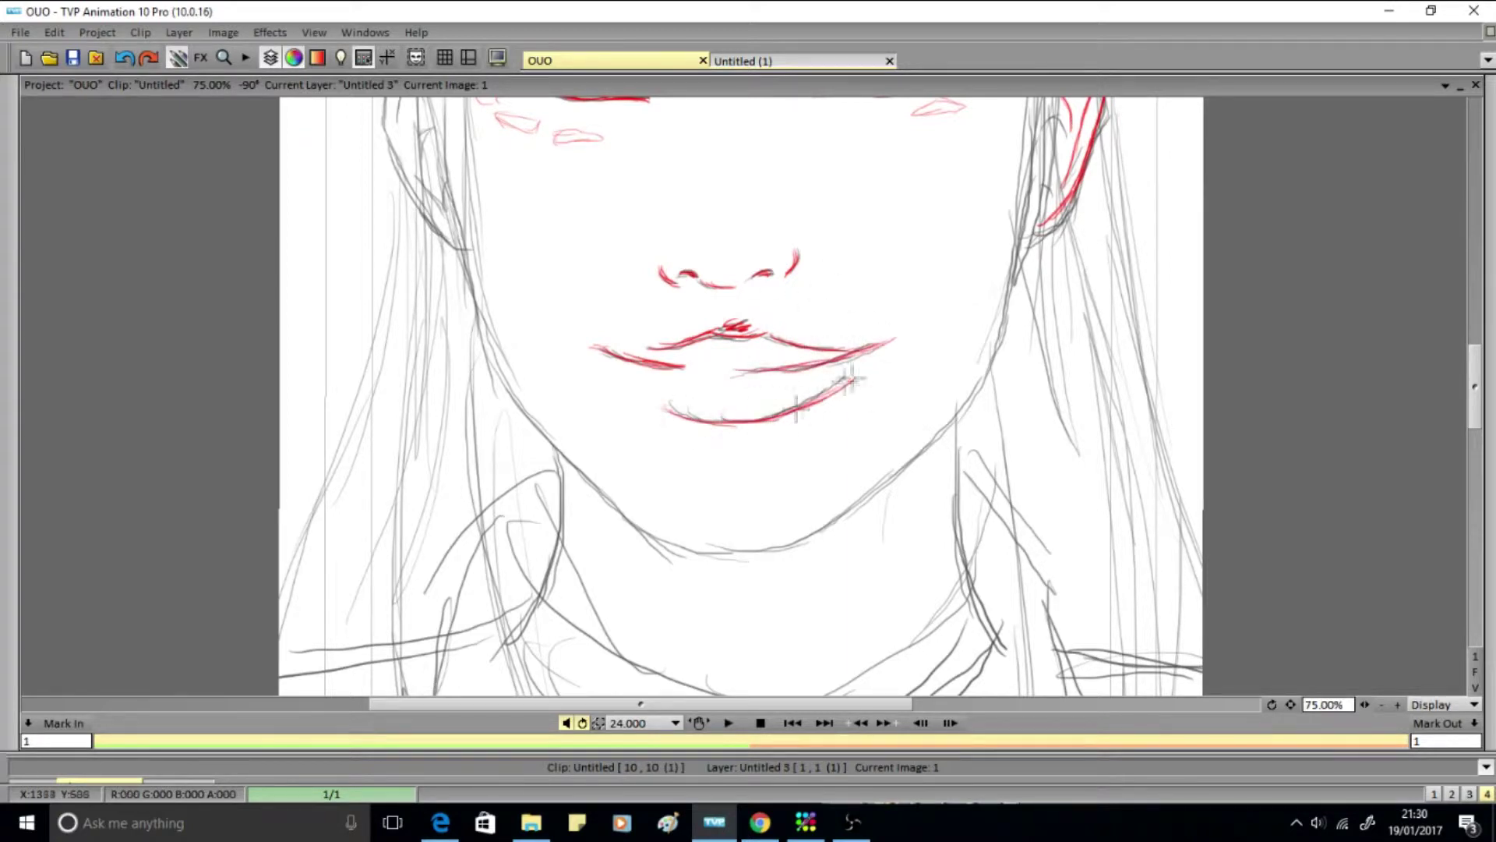
Step: Outline a pointed left ear with hair strokes beside it
scroll(1091, 359, up, 5)
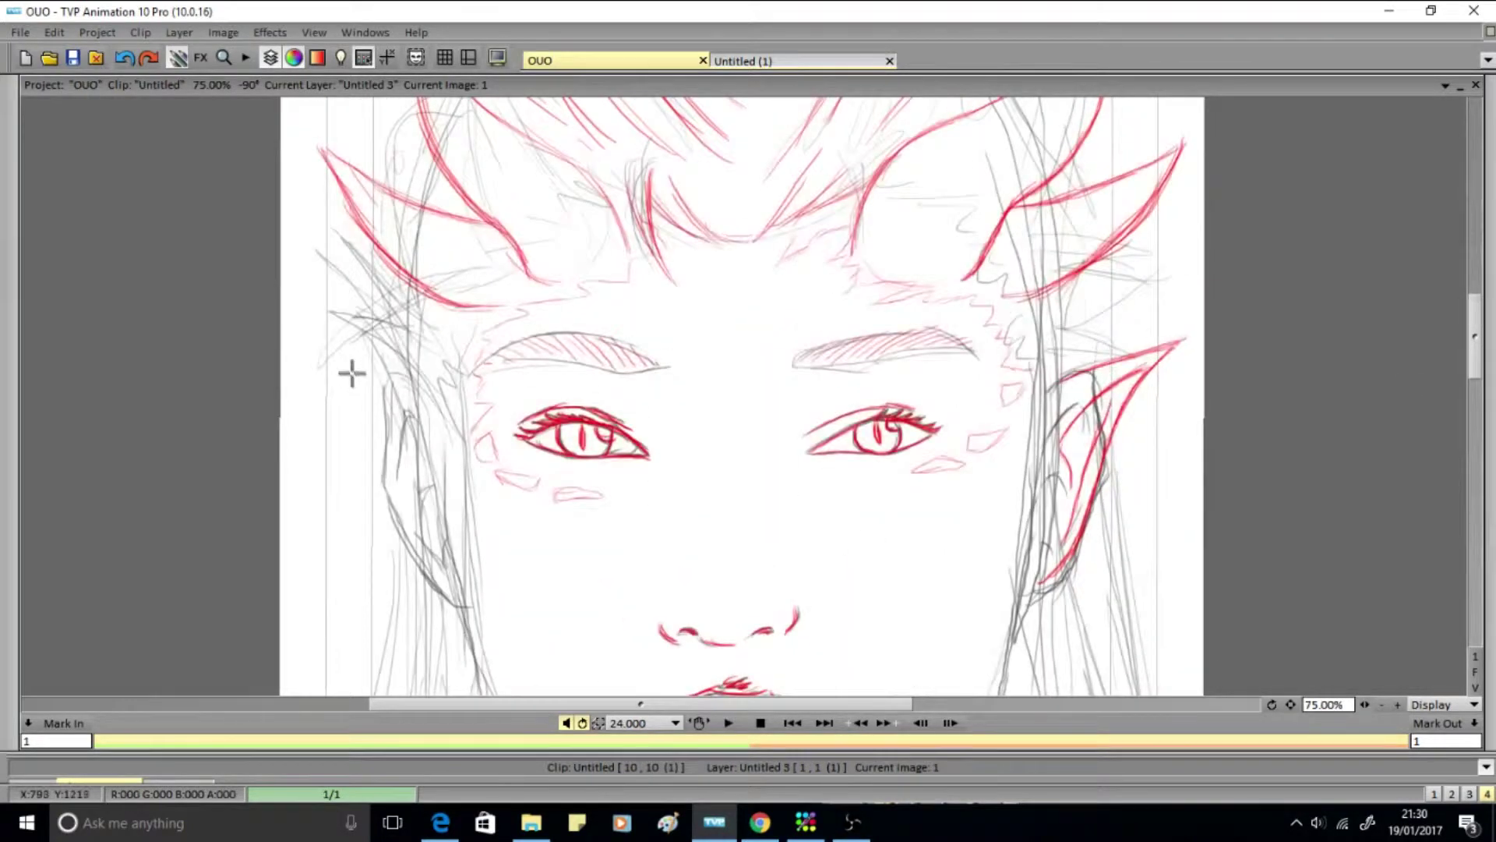
drag(341, 352, 466, 606)
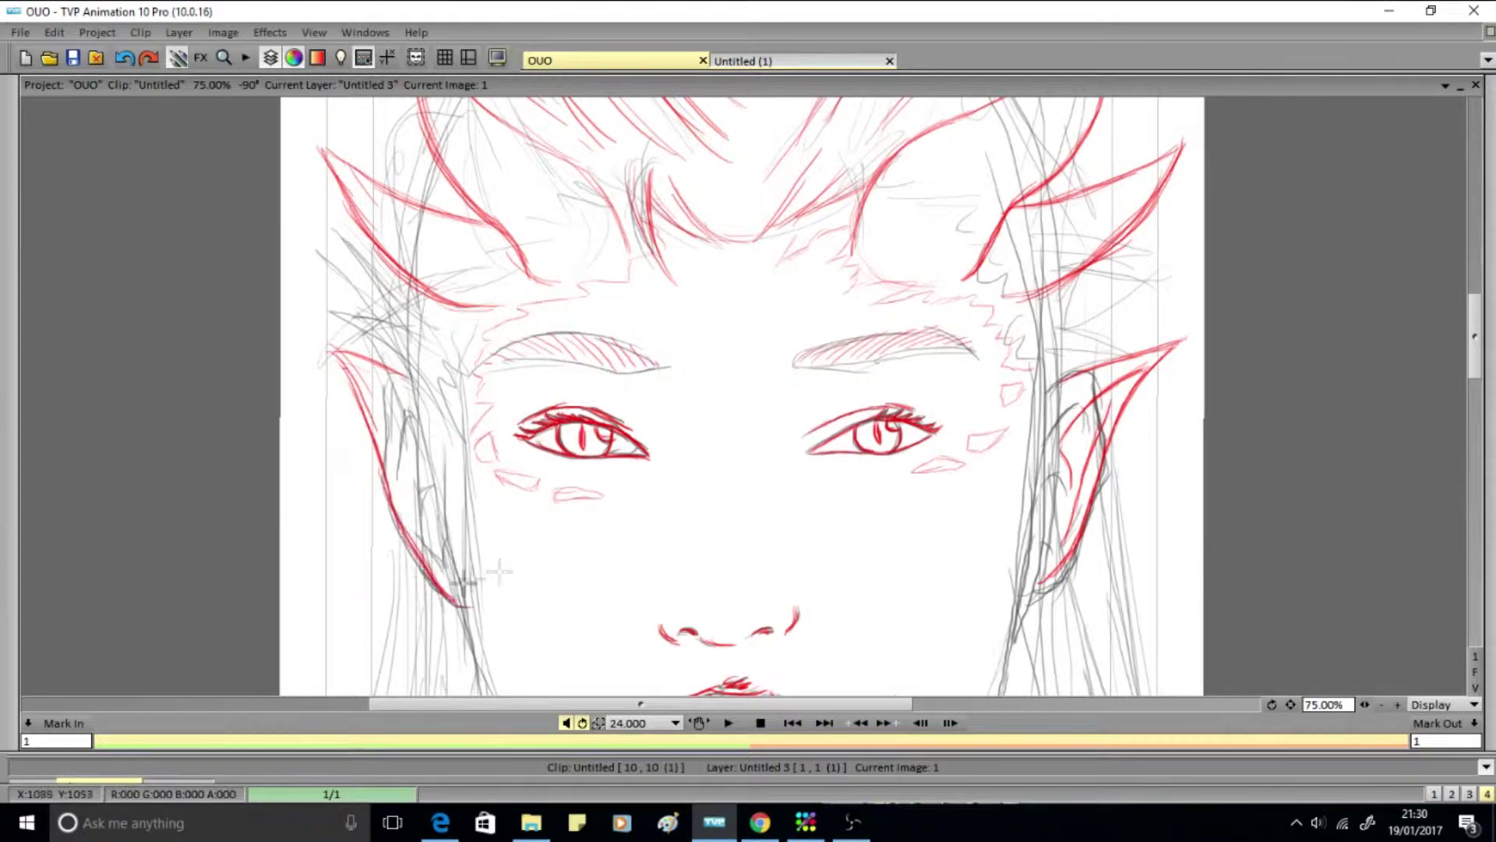
drag(316, 312, 472, 382)
mouse_move(413, 339)
mouse_down()
mouse_move(308, 200)
mouse_move(456, 331)
mouse_up()
Step: Add red hair strokes beside the left ear running down the side
drag(444, 507, 428, 413)
scroll(427, 413, down, 3)
drag(456, 203, 507, 432)
drag(468, 148, 487, 320)
drag(425, 124, 411, 580)
drag(424, 350, 394, 624)
mouse_move(471, 417)
mouse_down()
mouse_move(479, 666)
mouse_move(435, 160)
mouse_up()
Step: Draw long red hair strands falling down the left side
scroll(475, 468, down, 3)
drag(468, 238, 507, 662)
drag(444, 433, 522, 643)
scroll(468, 468, down, 2)
drag(498, 234, 658, 530)
drag(413, 393, 522, 597)
drag(462, 470, 654, 647)
drag(569, 492, 659, 652)
drag(527, 390, 697, 558)
drag(499, 302, 598, 530)
Step: Draw long red hair strands falling down the right side
scroll(780, 389, up, 3)
drag(468, 327, 474, 441)
scroll(779, 389, up, 2)
drag(1028, 253, 1010, 468)
drag(1021, 366, 1011, 651)
drag(1013, 600, 1060, 269)
drag(1045, 343, 1169, 228)
drag(1084, 257, 1169, 207)
Step: Extend the right-side hair with further long strands lower down
scroll(1426, 332, up, 5)
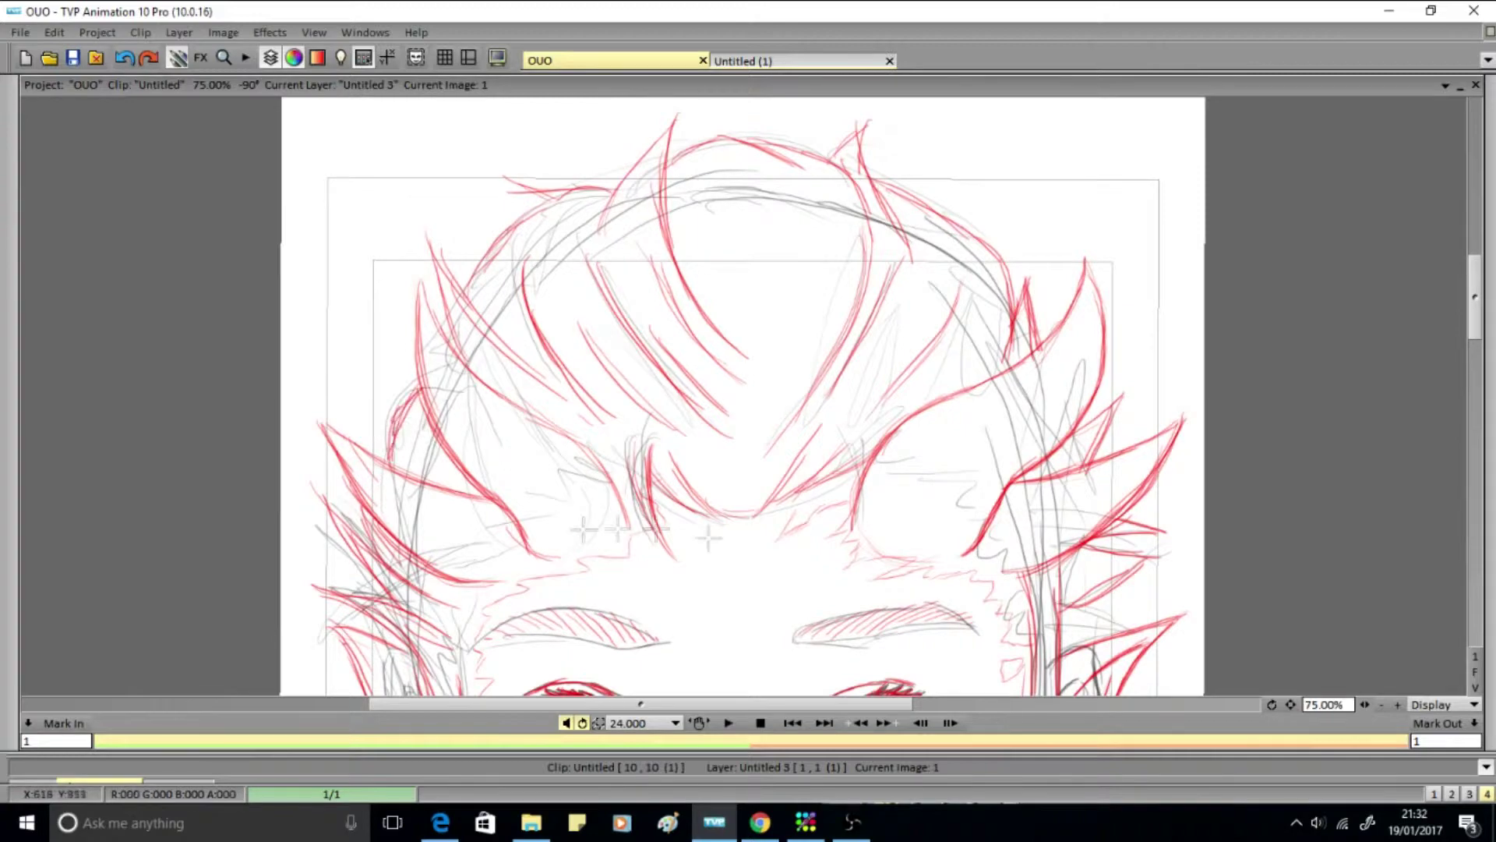
scroll(1481, 372, down, 5)
scroll(1475, 373, down, 3)
drag(1060, 210, 1087, 401)
drag(1076, 289, 1122, 498)
scroll(1475, 372, down, 3)
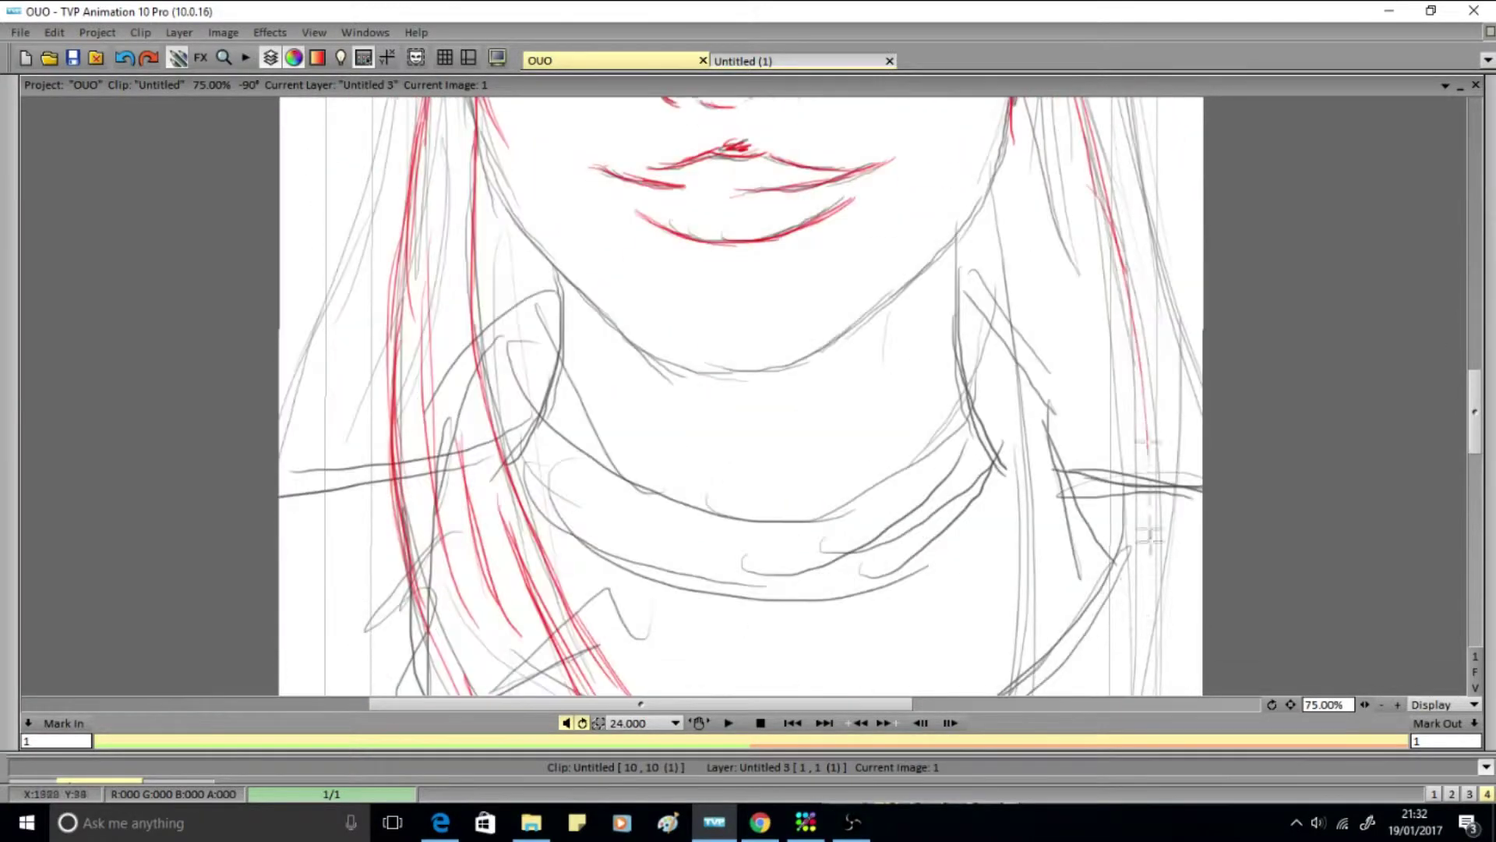
drag(1107, 206, 1166, 694)
scroll(1476, 372, up, 2)
drag(1475, 388, 1475, 479)
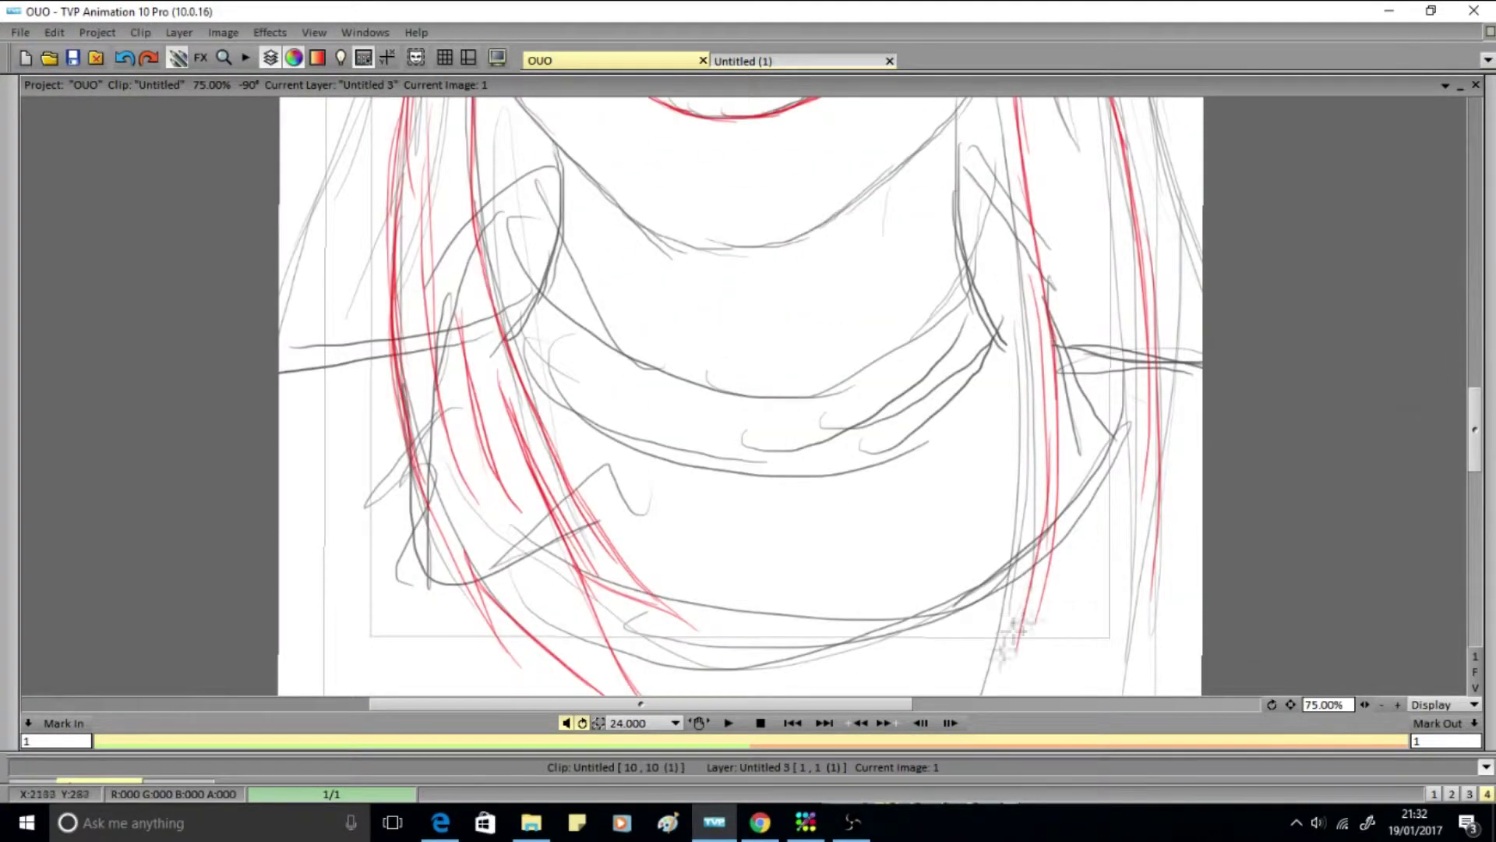
Step: Fill out the right hair with more strands and trace the left jawline to the chin
drag(1044, 222, 1009, 425)
drag(1165, 106, 1110, 366)
drag(1130, 129, 1079, 332)
scroll(1091, 312, up, 5)
drag(1075, 179, 1119, 546)
mouse_move(1476, 440)
mouse_down()
mouse_move(1473, 341)
mouse_move(1474, 367)
mouse_up()
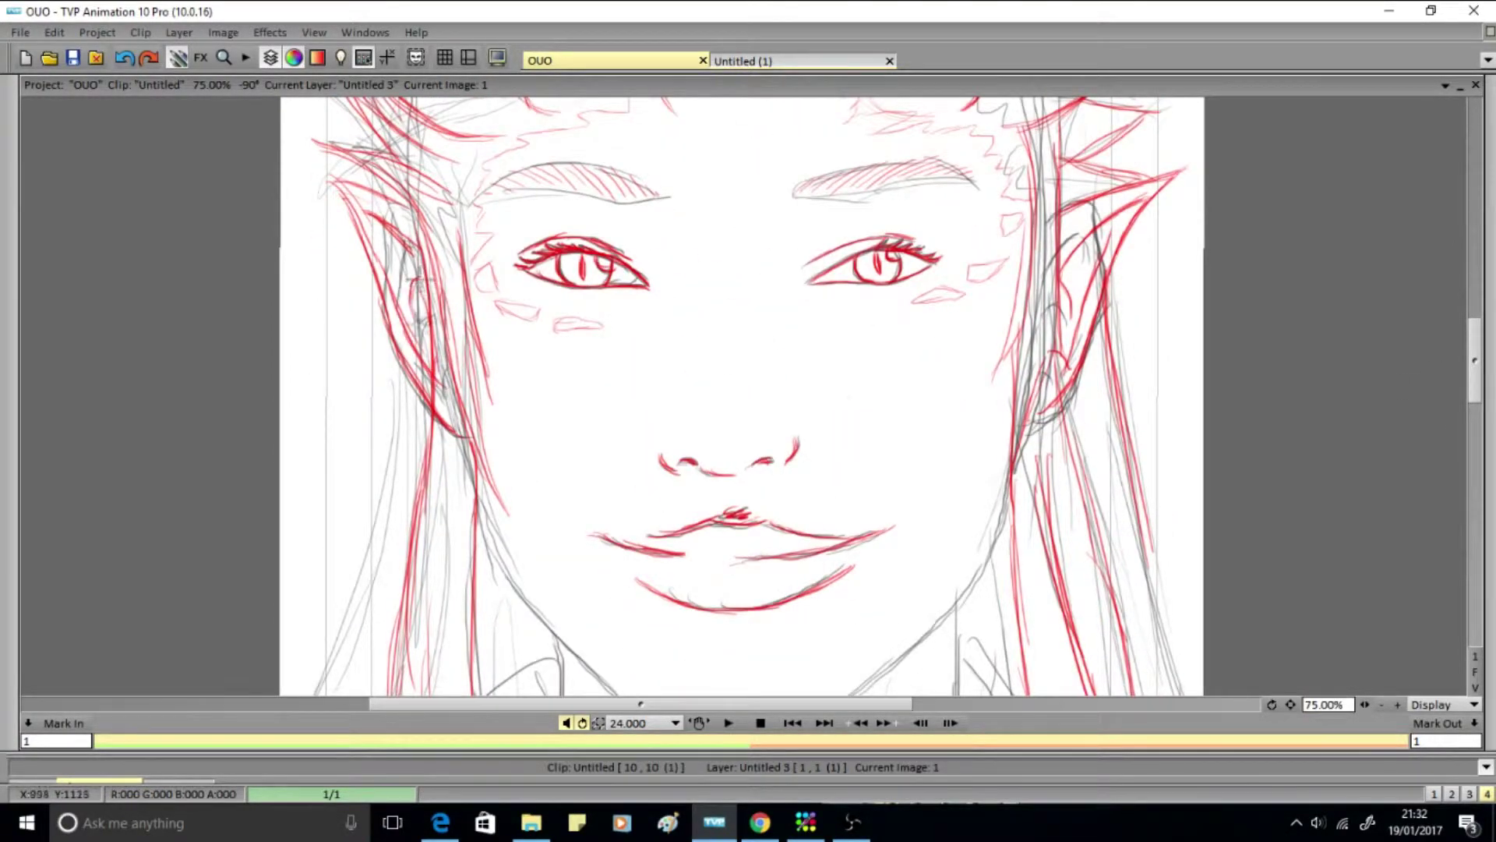
scroll(1407, 385, down, 5)
mouse_move(473, 269)
mouse_down()
mouse_move(600, 479)
mouse_move(725, 536)
mouse_move(858, 480)
mouse_move(974, 366)
mouse_move(1036, 223)
mouse_up()
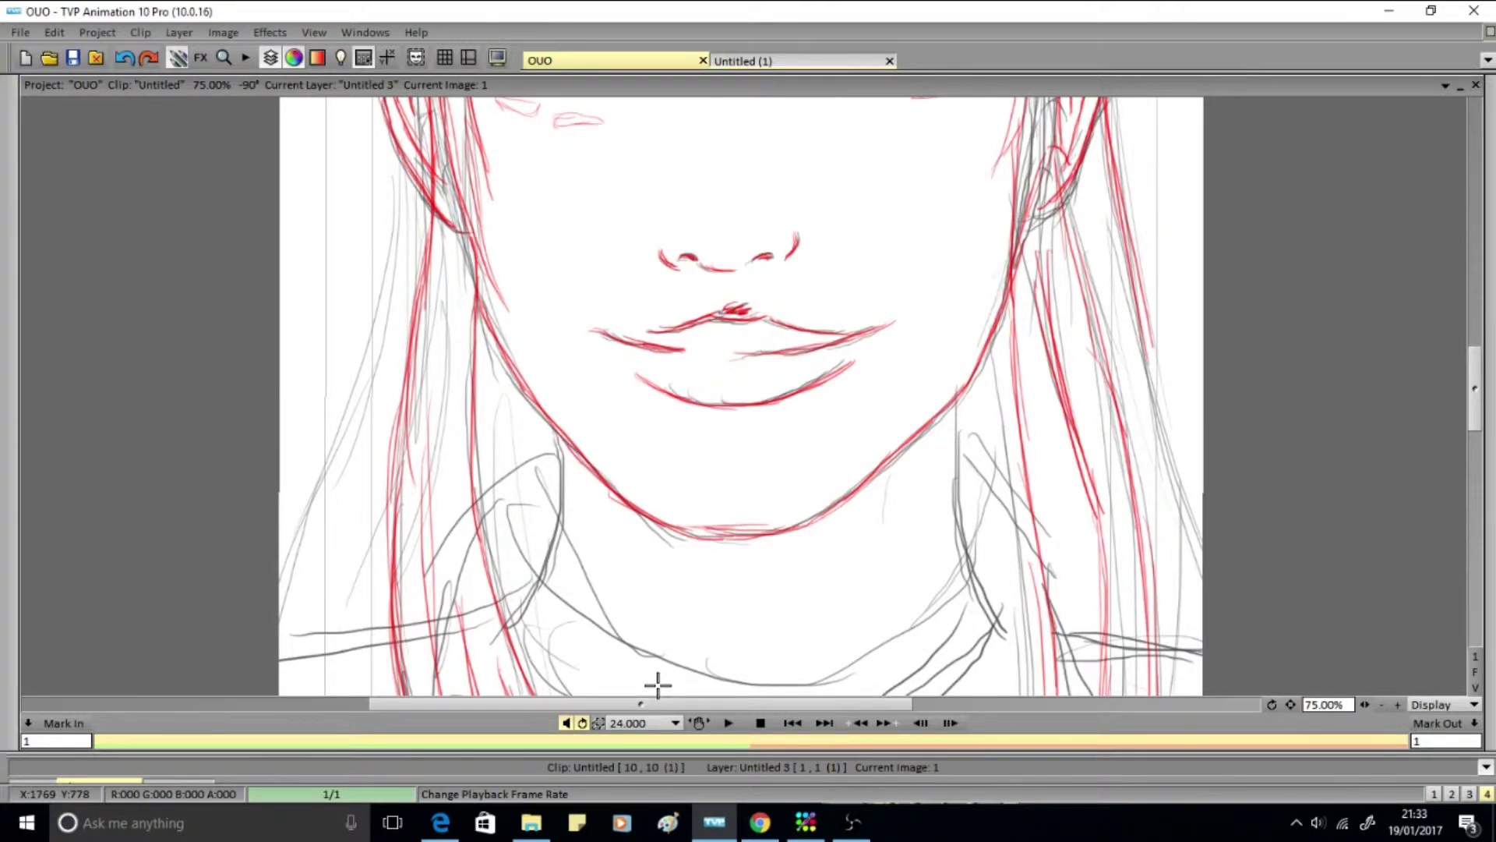
Step: Trace both sides of the neck in red down toward the collar
scroll(1052, 296, down, 2)
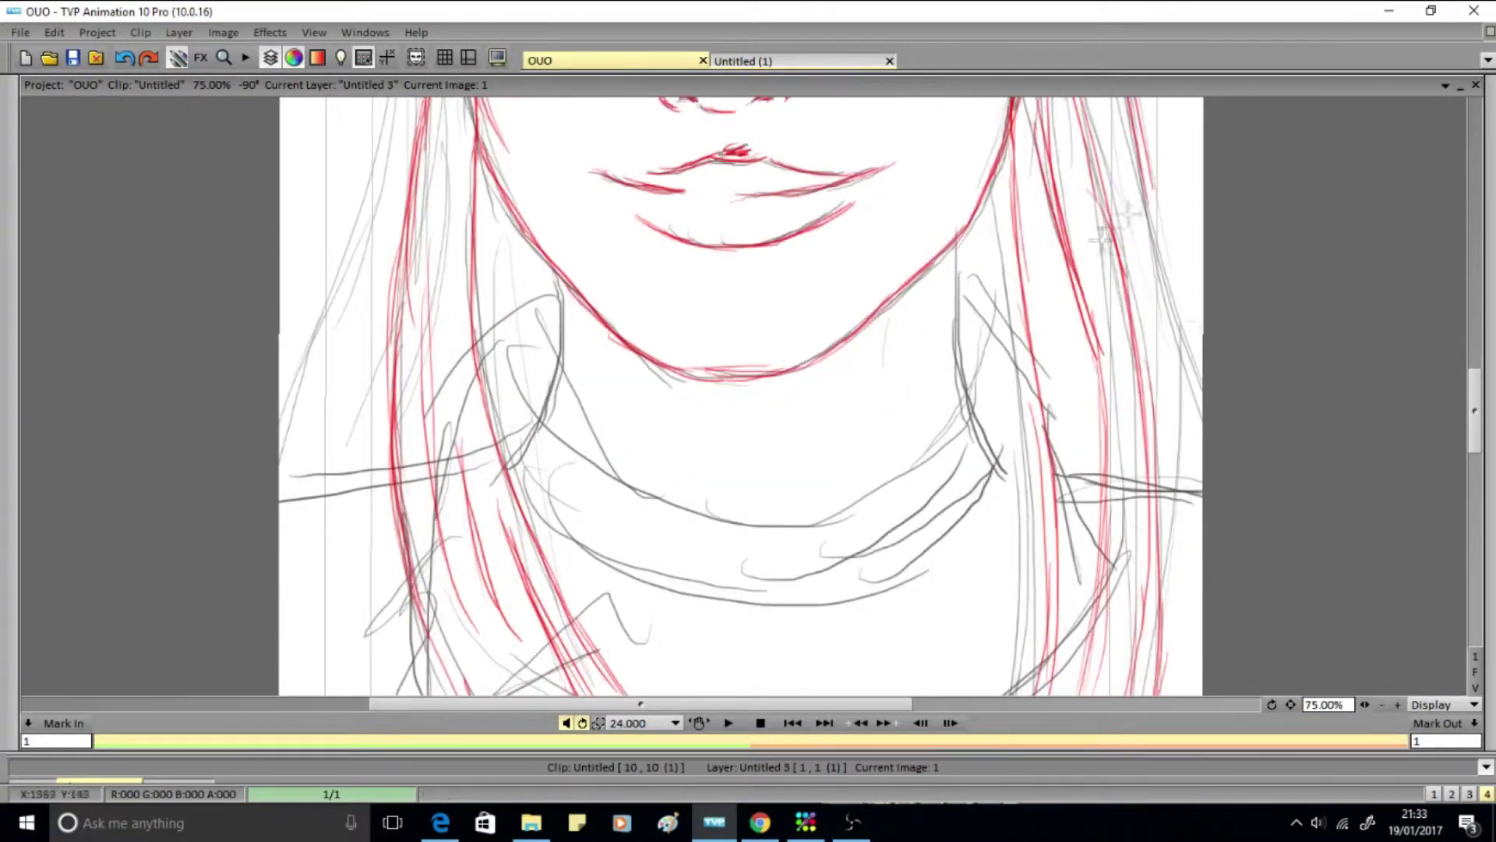
scroll(393, 249, up, 3)
scroll(285, 624, down, 3)
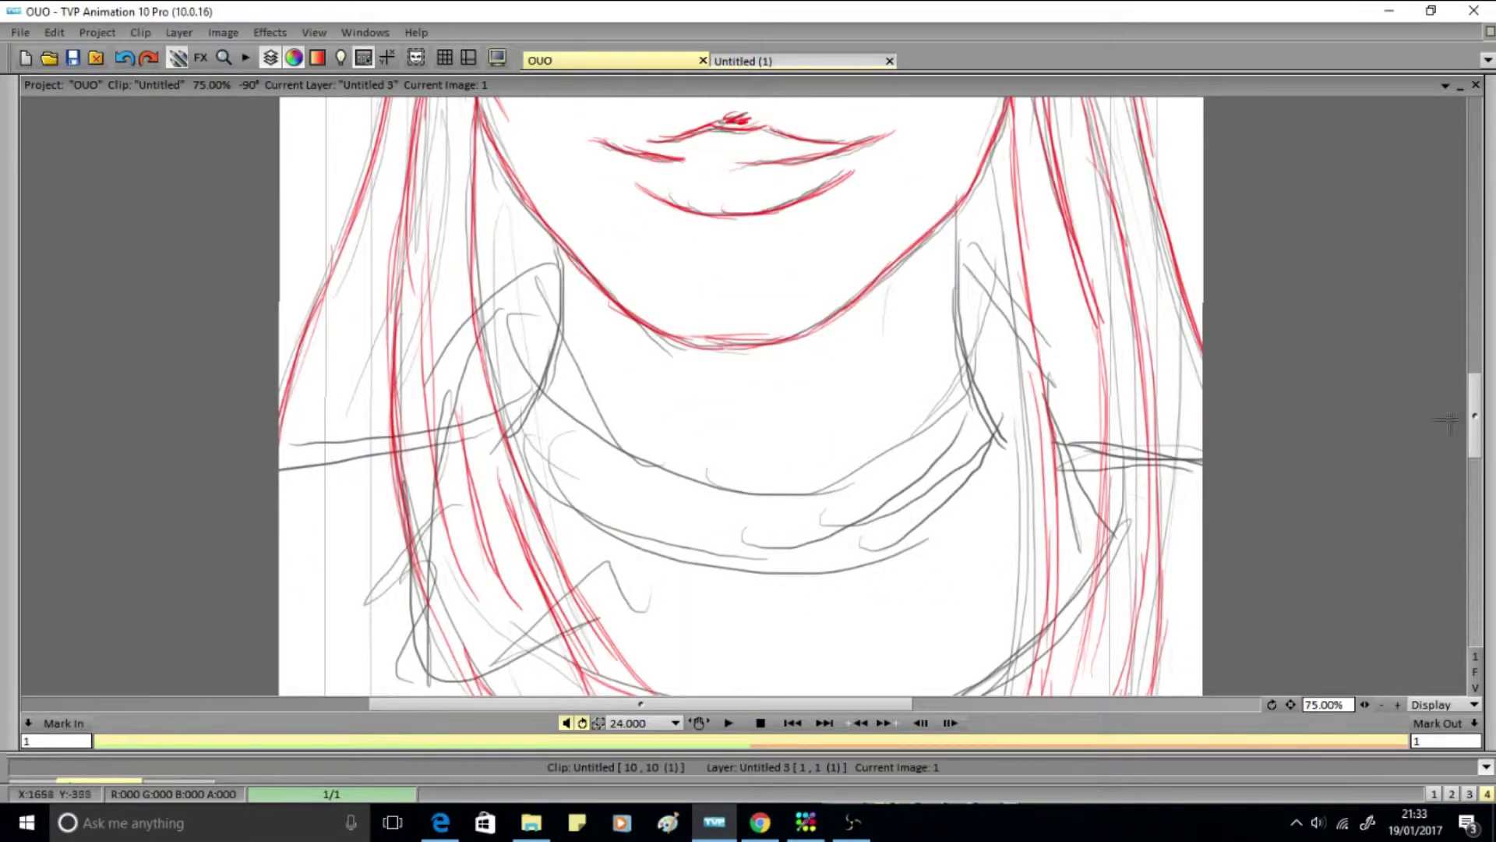
scroll(561, 312, down, 1)
drag(536, 310, 659, 487)
mouse_move(601, 433)
mouse_down()
mouse_move(767, 662)
mouse_move(819, 519)
mouse_move(994, 360)
mouse_up()
drag(927, 448, 1003, 324)
drag(960, 176, 984, 393)
drag(560, 281, 511, 395)
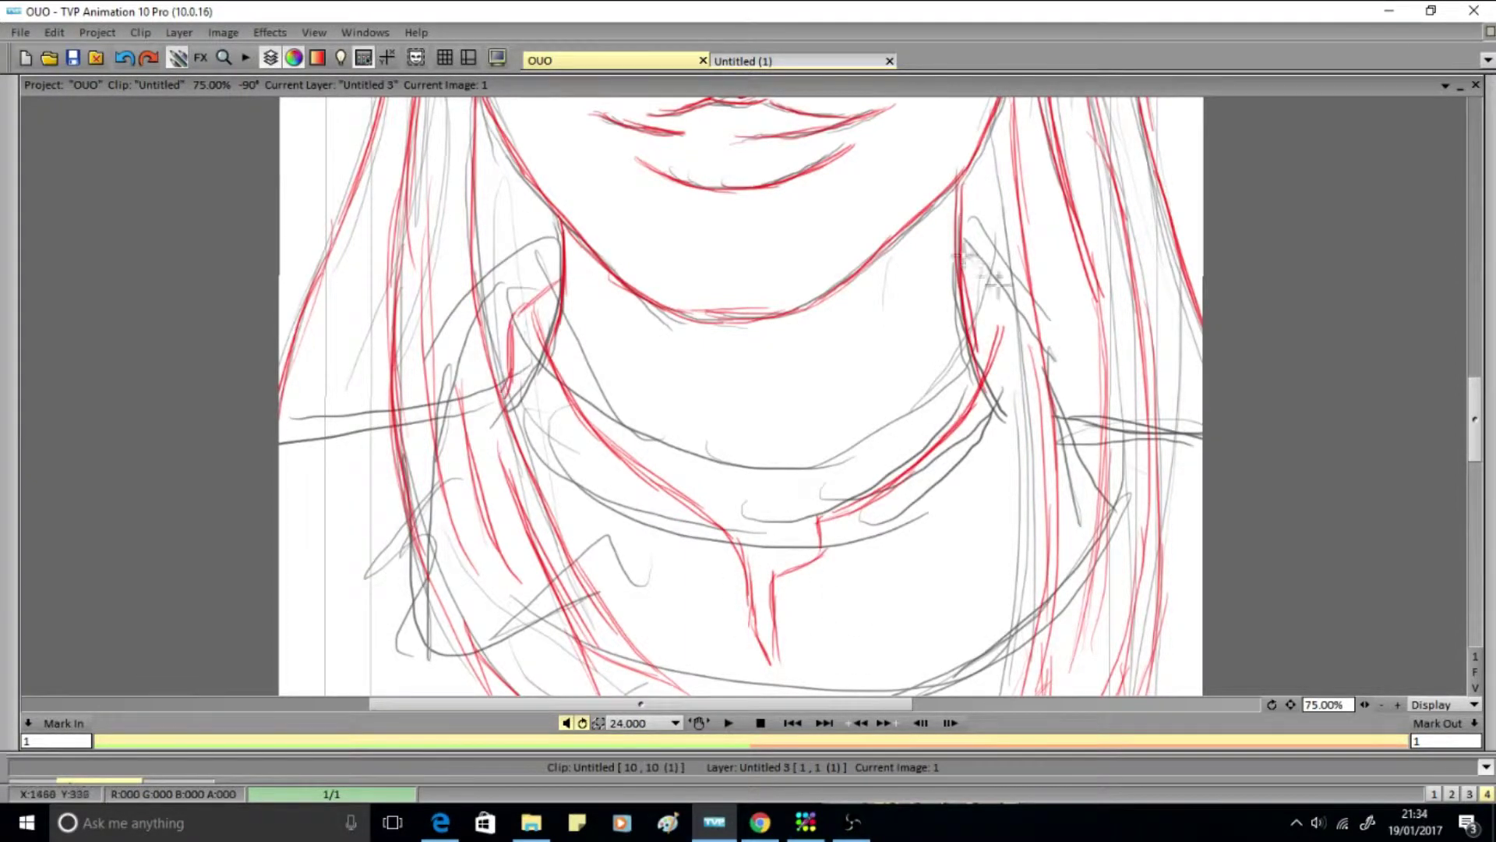
Step: Draw a long diagonal hair strand across the chest and strands at the lower right
scroll(1053, 405, down, 5)
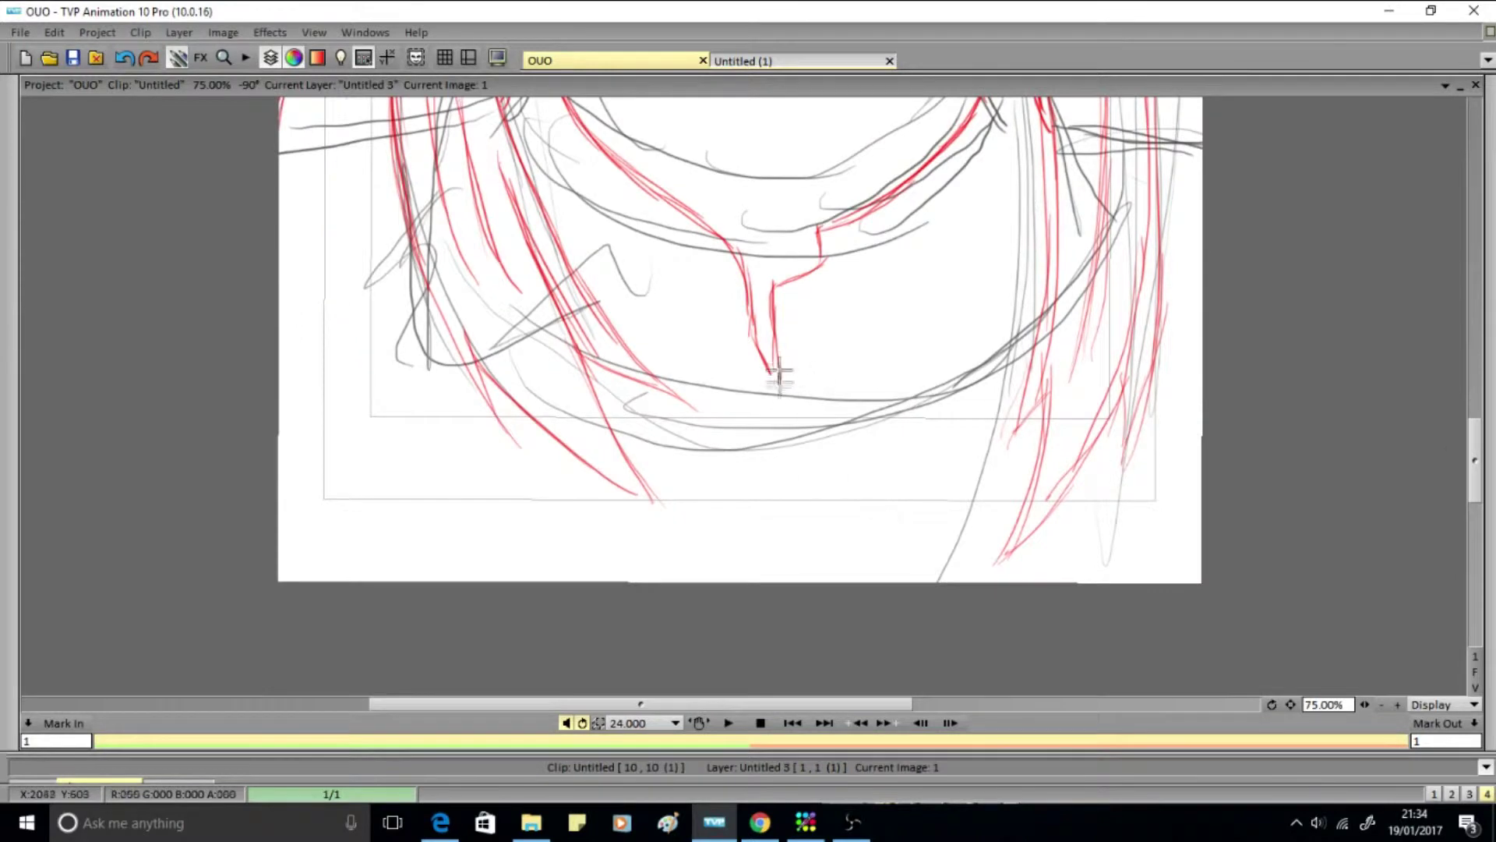
mouse_move(892, 319)
mouse_down()
mouse_move(643, 471)
mouse_move(413, 551)
mouse_move(1049, 149)
mouse_up()
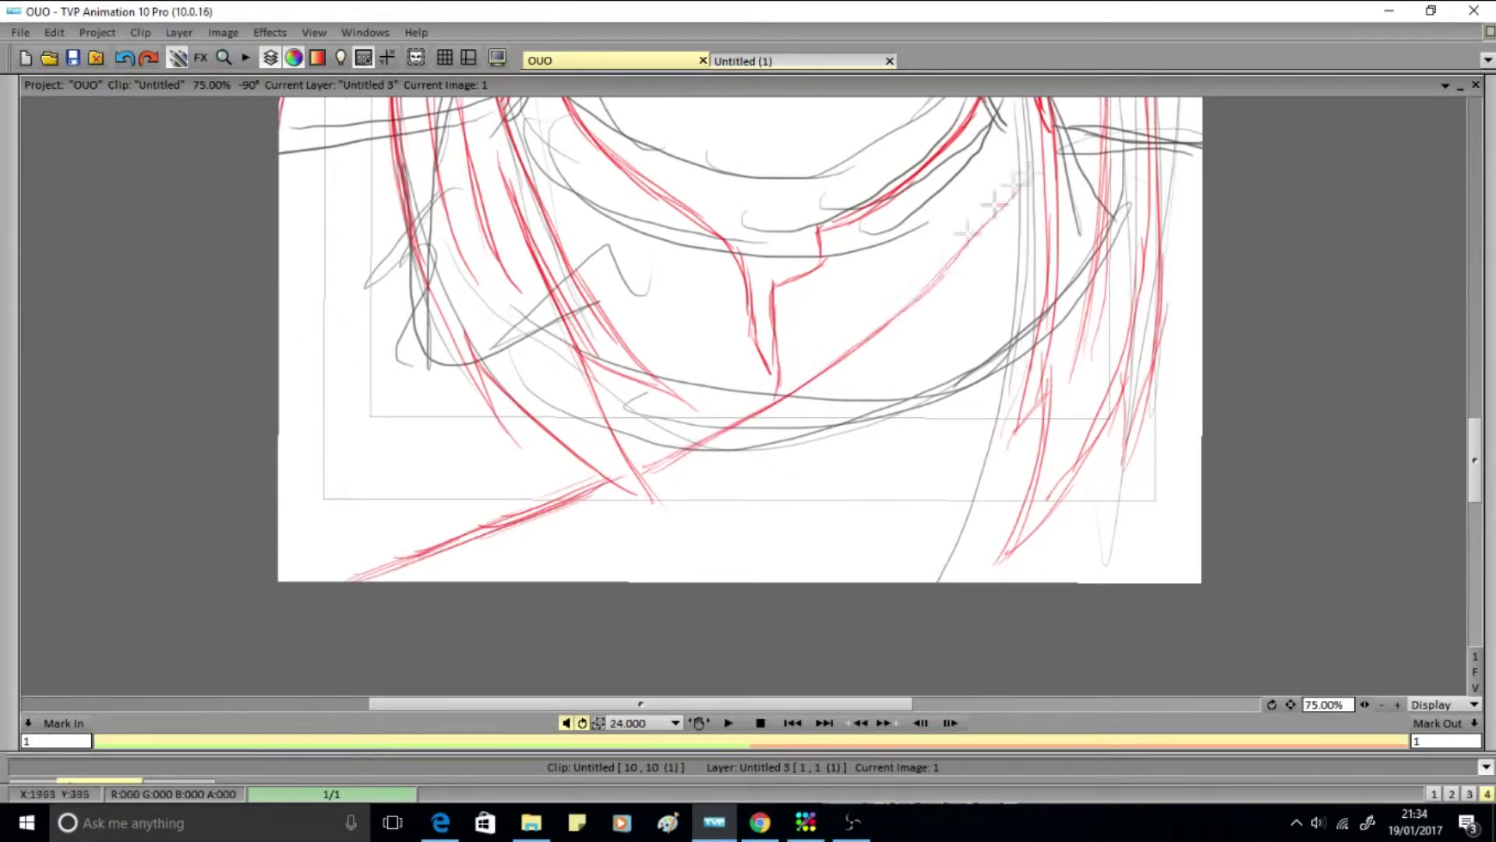
drag(928, 515, 830, 581)
drag(1025, 409, 830, 581)
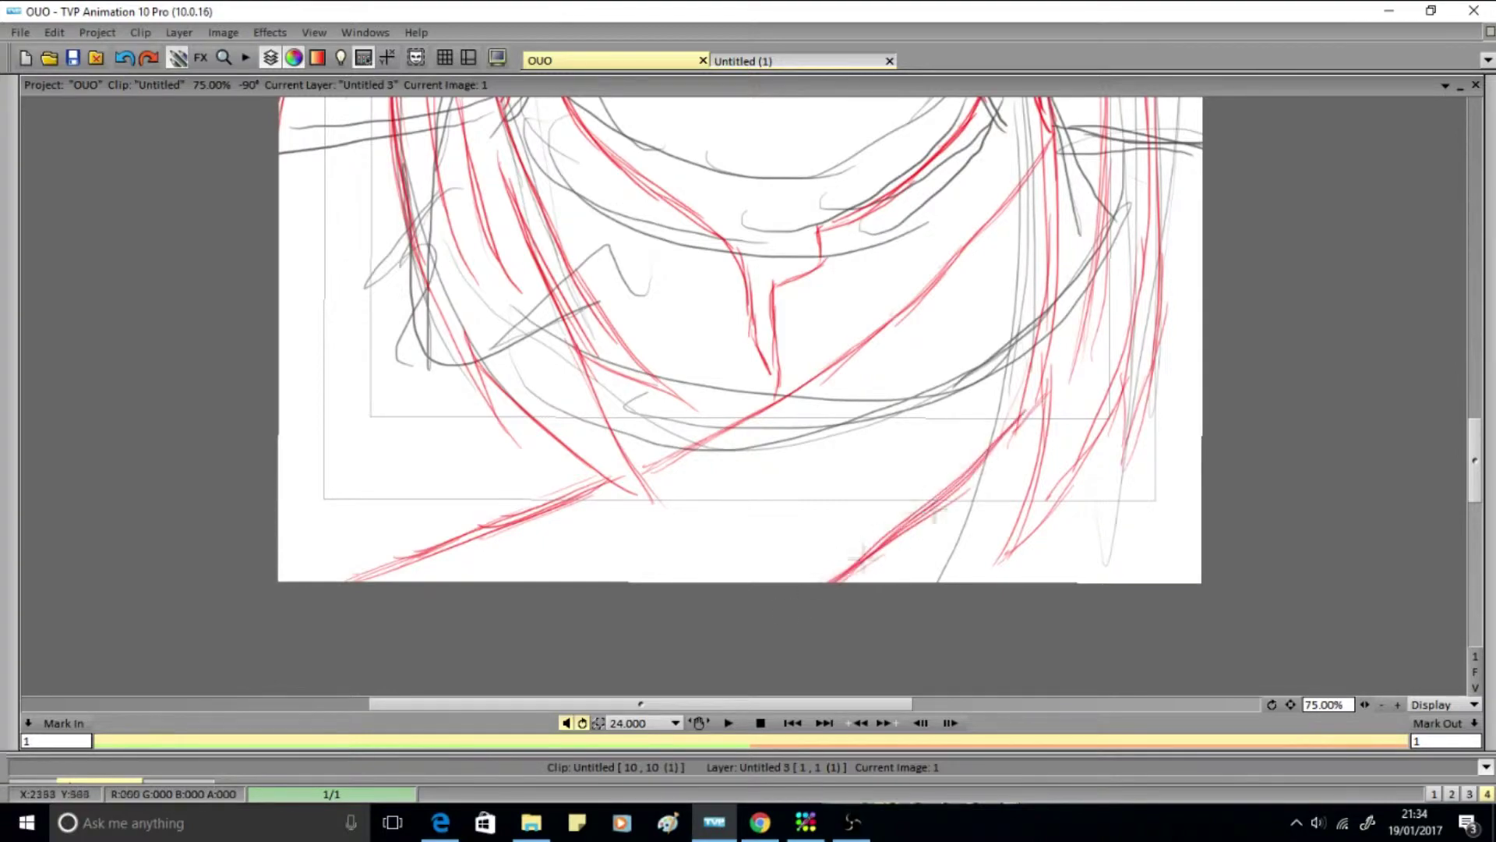
Step: Add left-edge strands, a long curving left strand, shoulder dash marks and a strand to the chin
scroll(1458, 421, up, 2)
drag(282, 206, 394, 181)
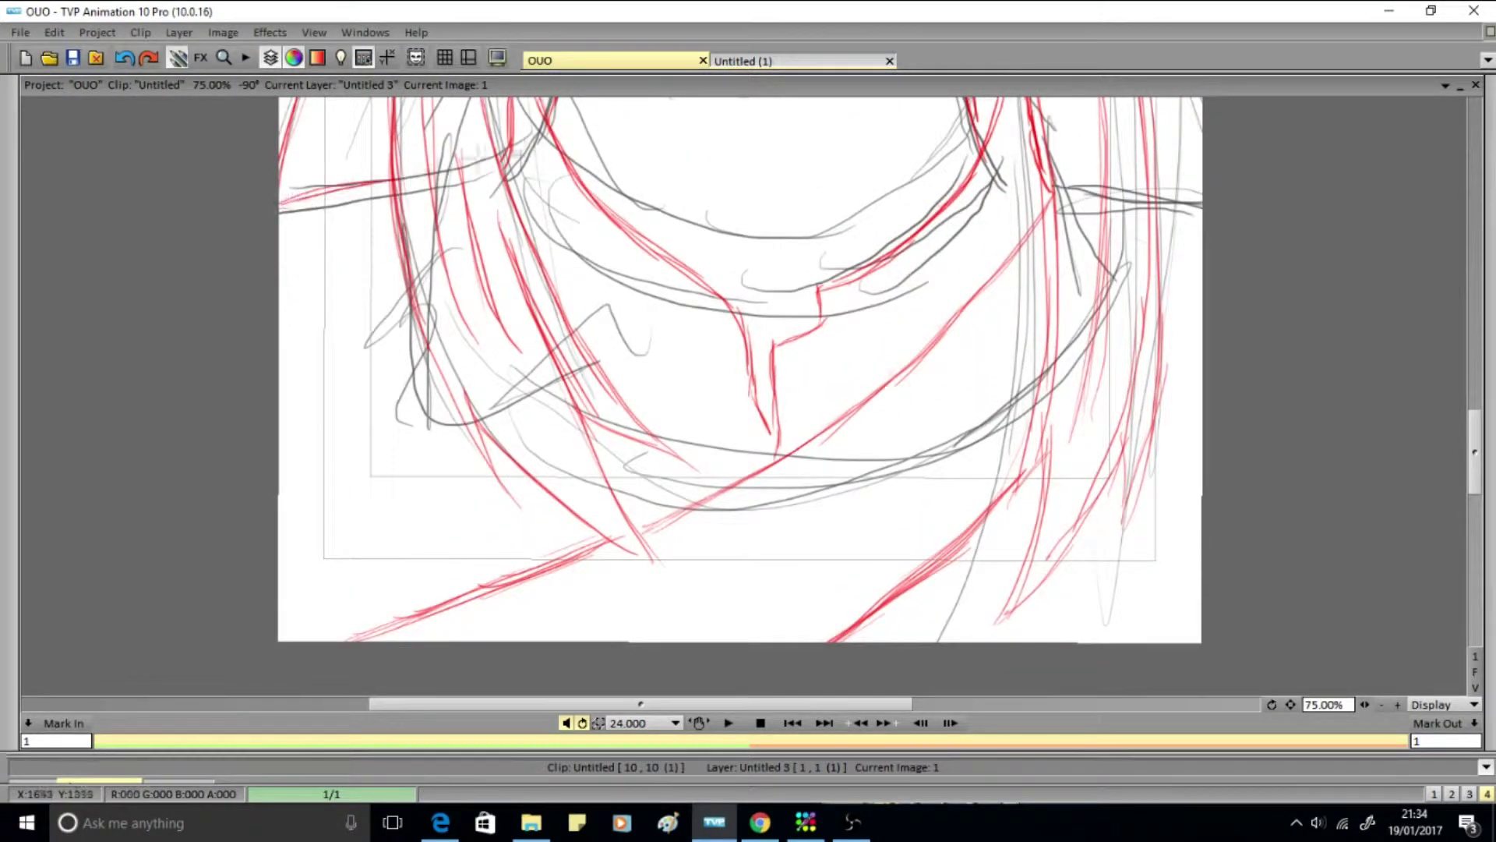
drag(257, 296, 407, 274)
drag(324, 310, 491, 581)
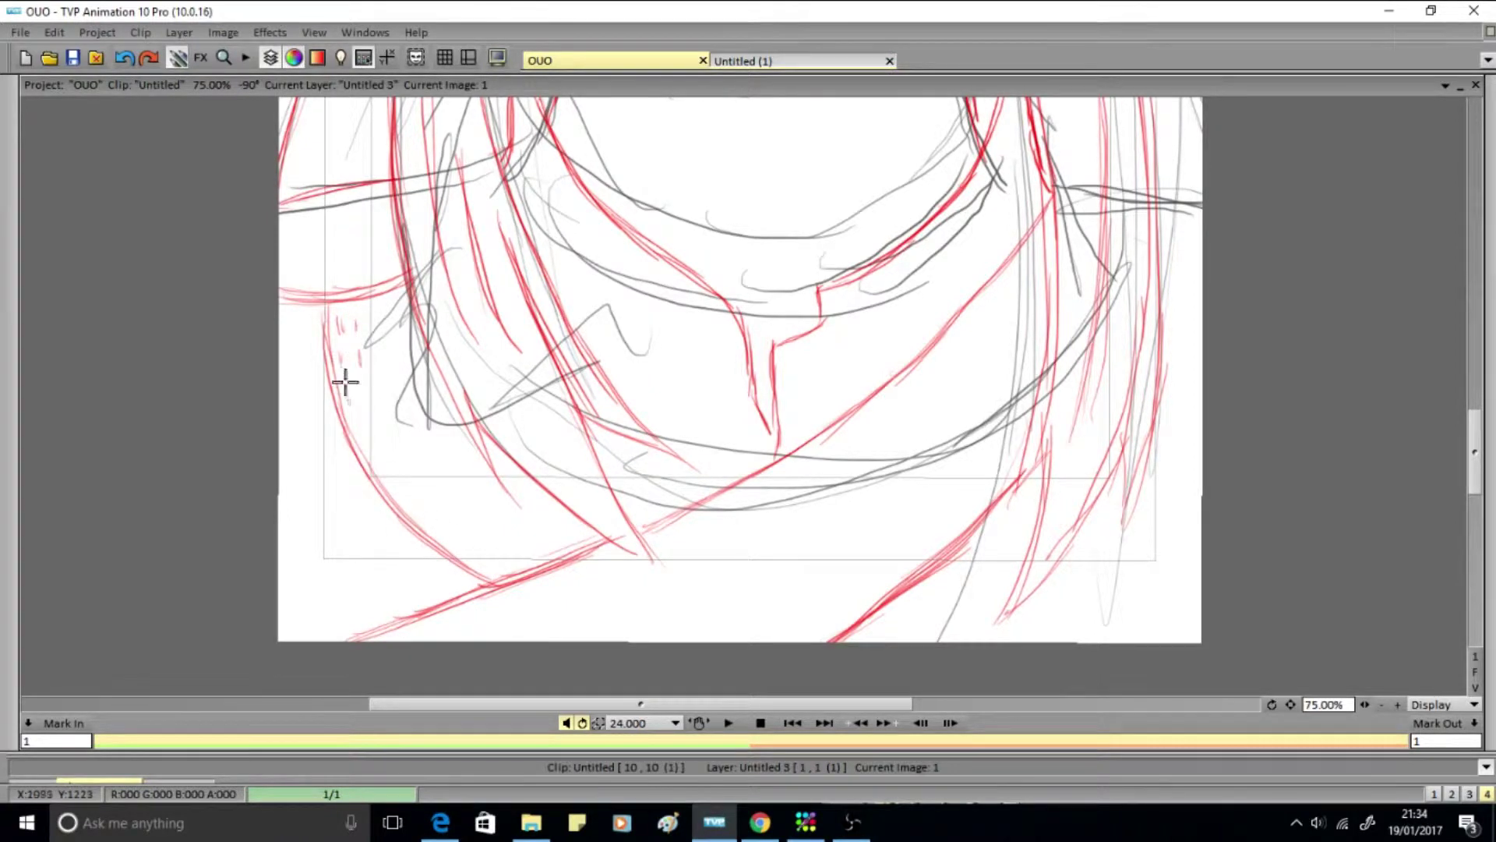
drag(415, 514, 470, 547)
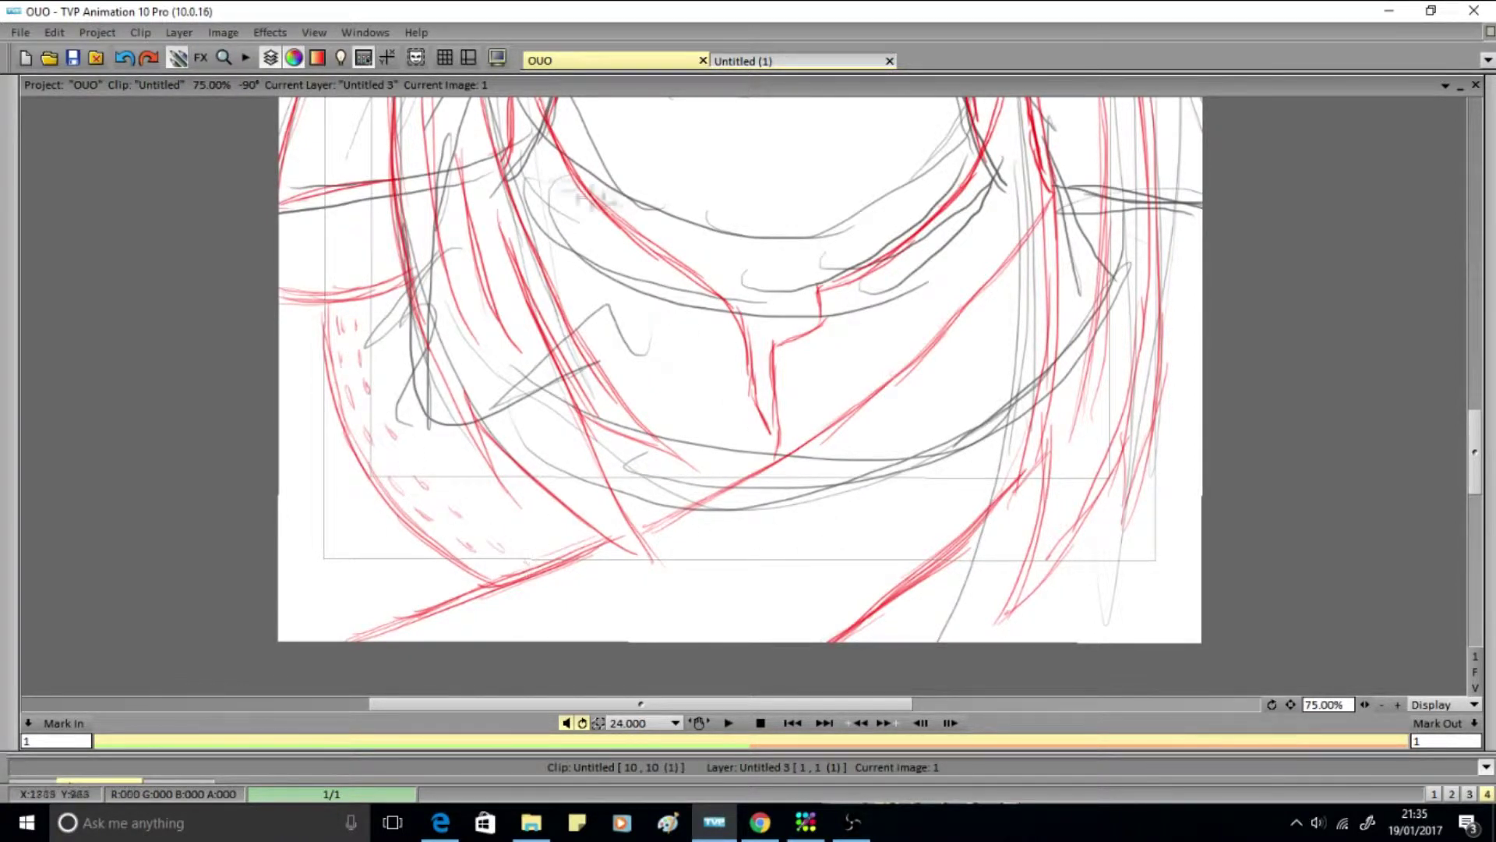
mouse_move(516, 105)
mouse_down()
mouse_move(762, 433)
mouse_move(840, 310)
mouse_up()
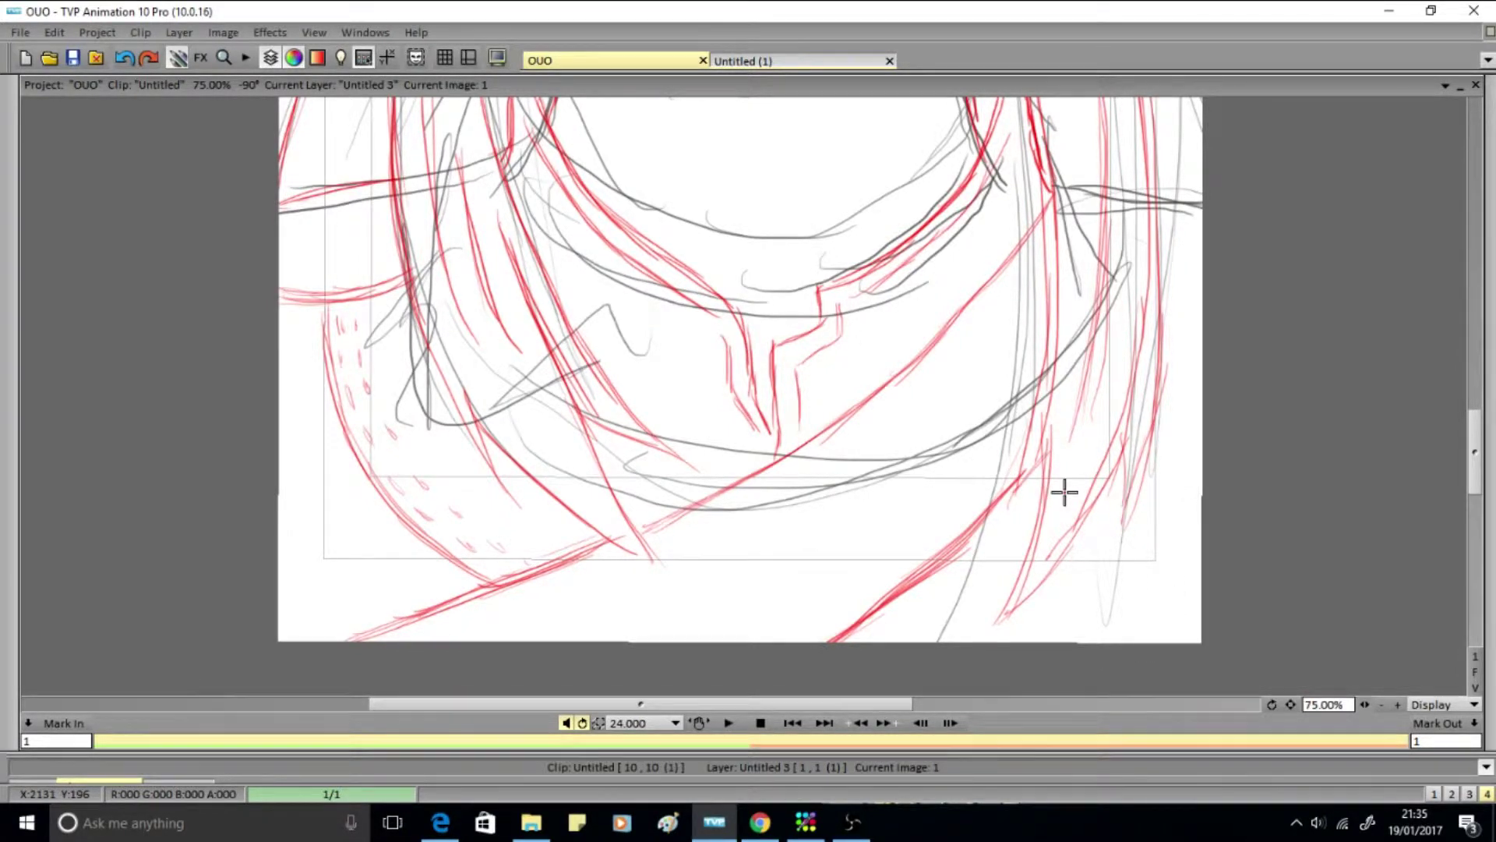
scroll(457, 407, up, 5)
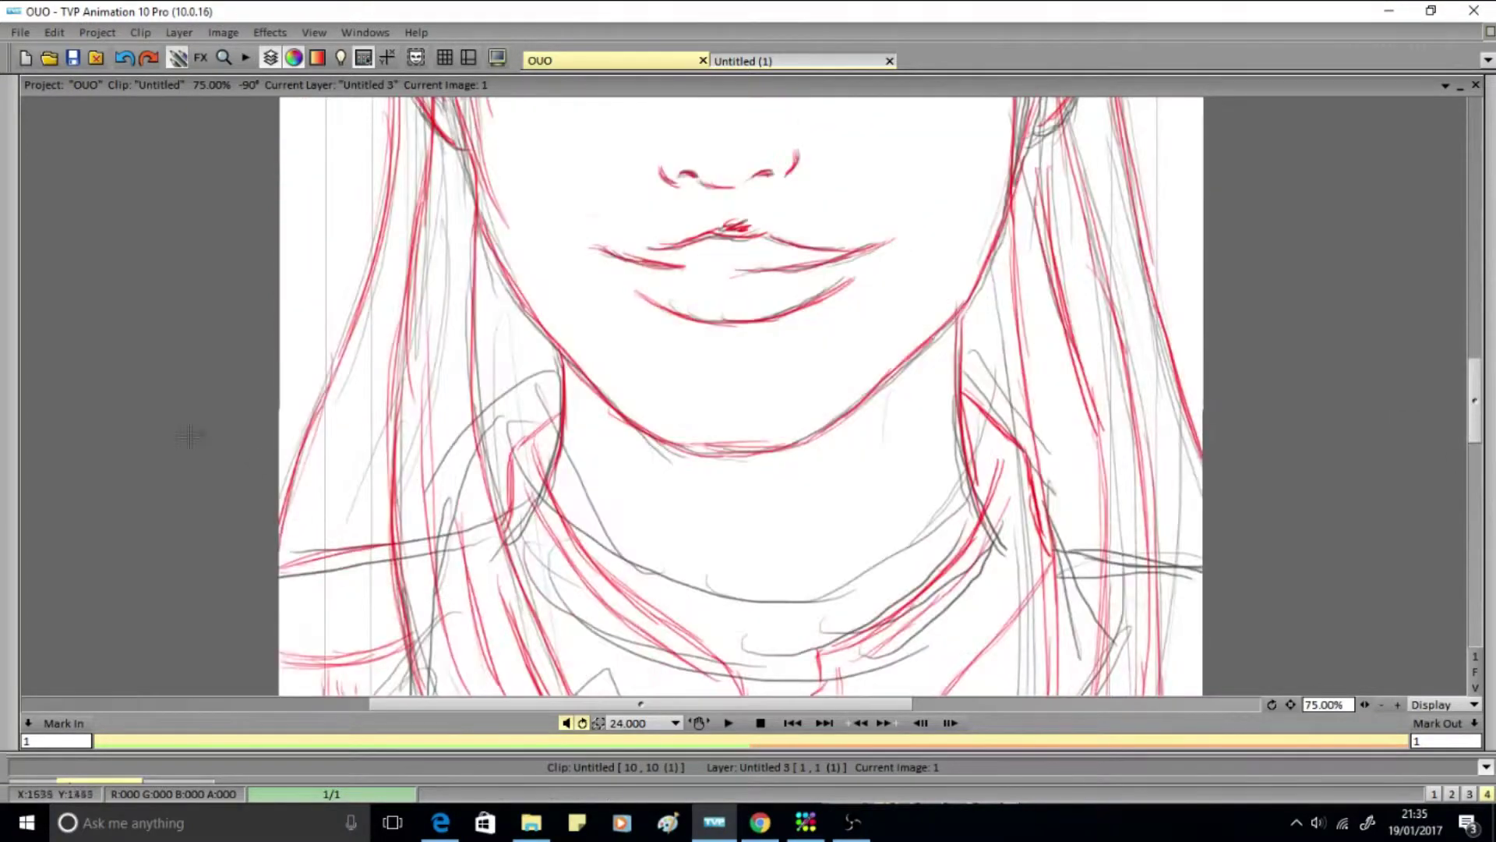
Step: Sketch diagonal lines over the left shoulder with a small triangular spike
key(Tab)
key(Tab)
scroll(351, 635, down, 5)
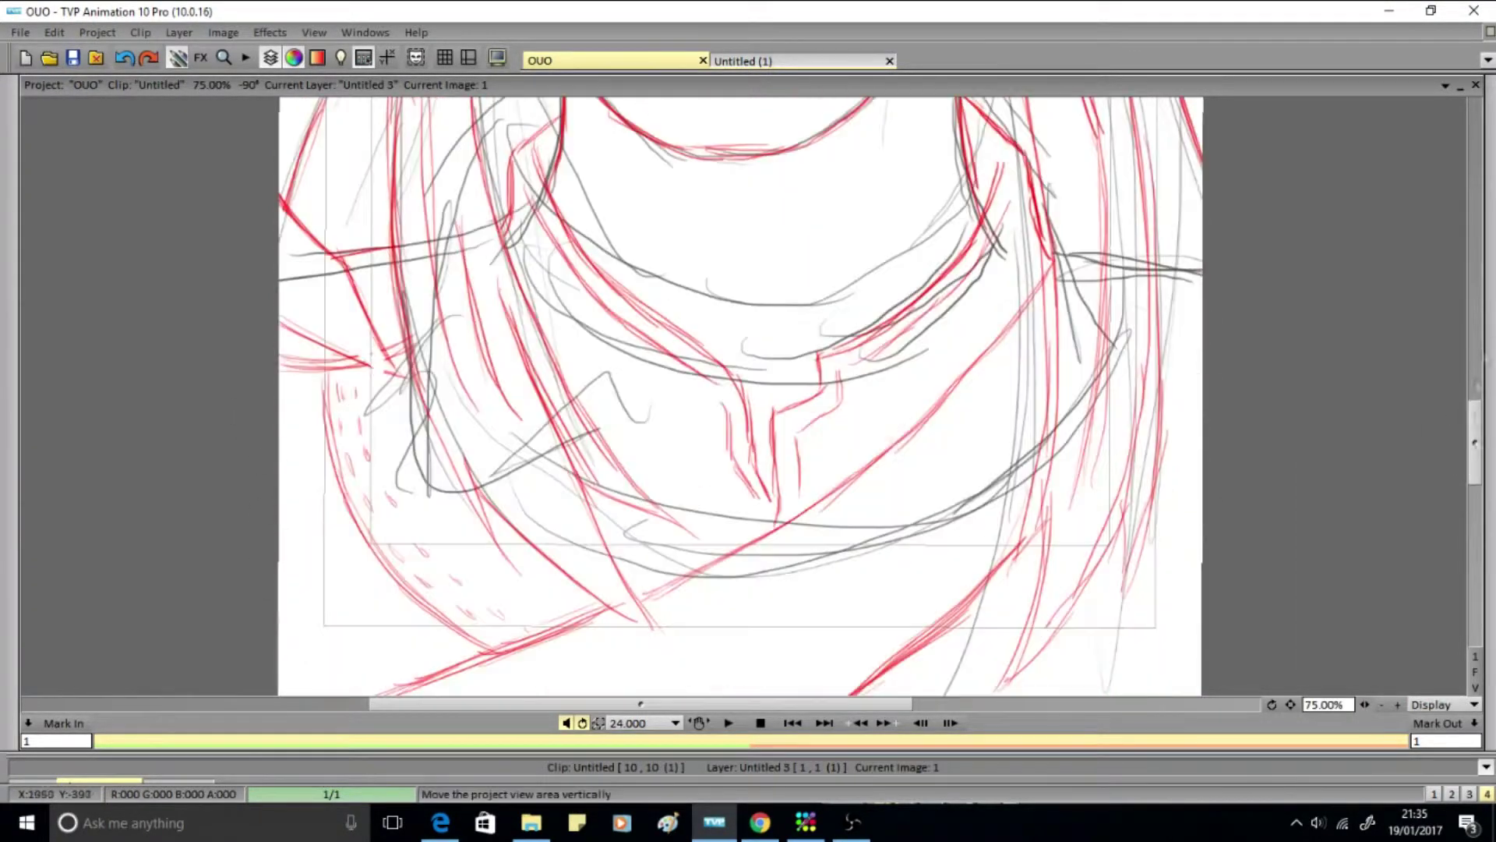
mouse_move(290, 160)
mouse_down()
mouse_move(320, 232)
mouse_move(388, 248)
mouse_move(399, 304)
mouse_up()
drag(312, 373, 388, 423)
scroll(1177, 367, up, 2)
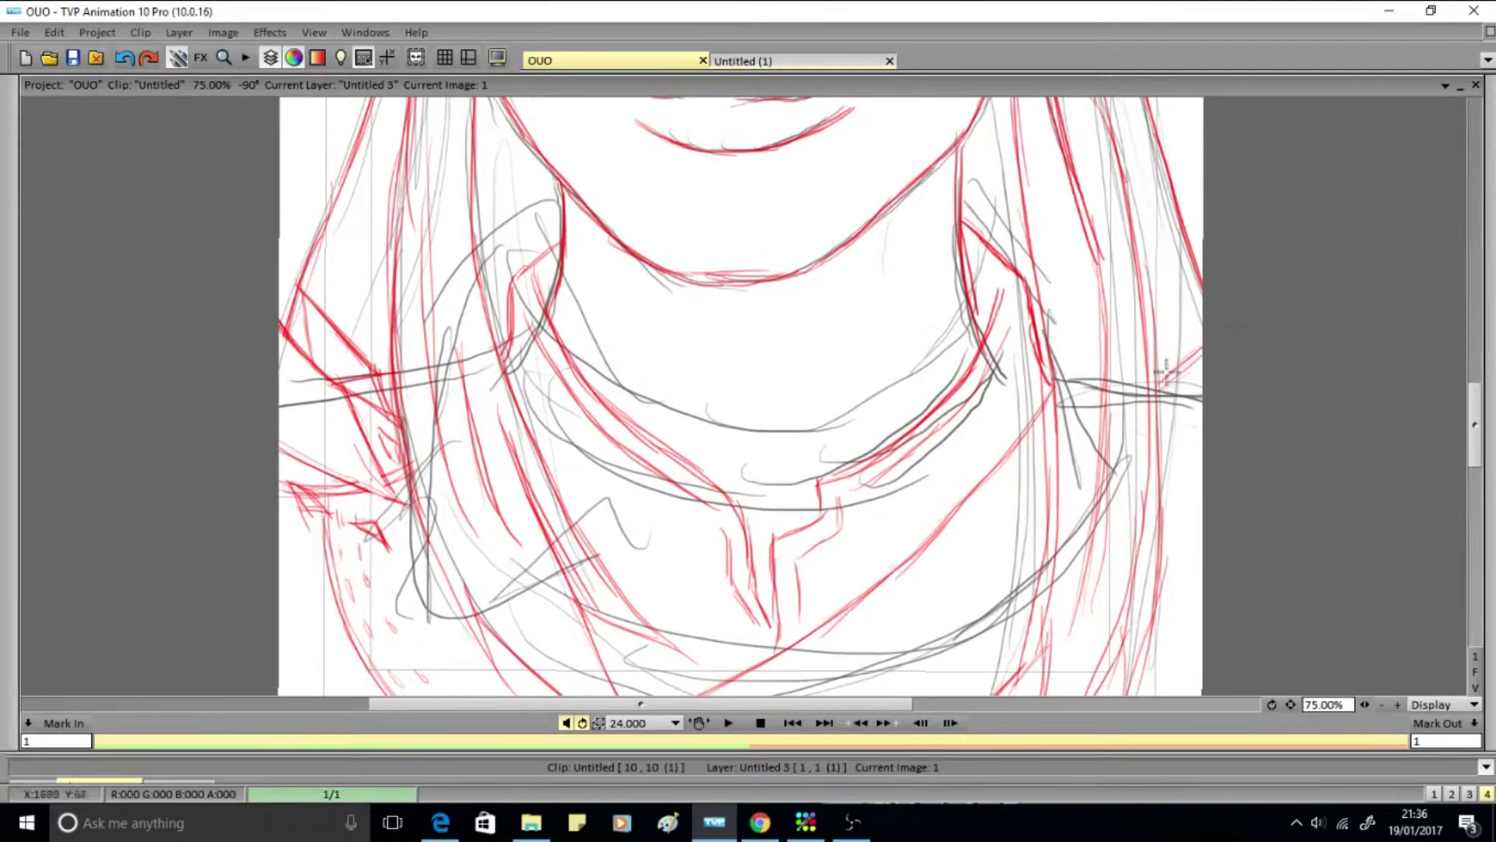
scroll(1200, 514, down, 3)
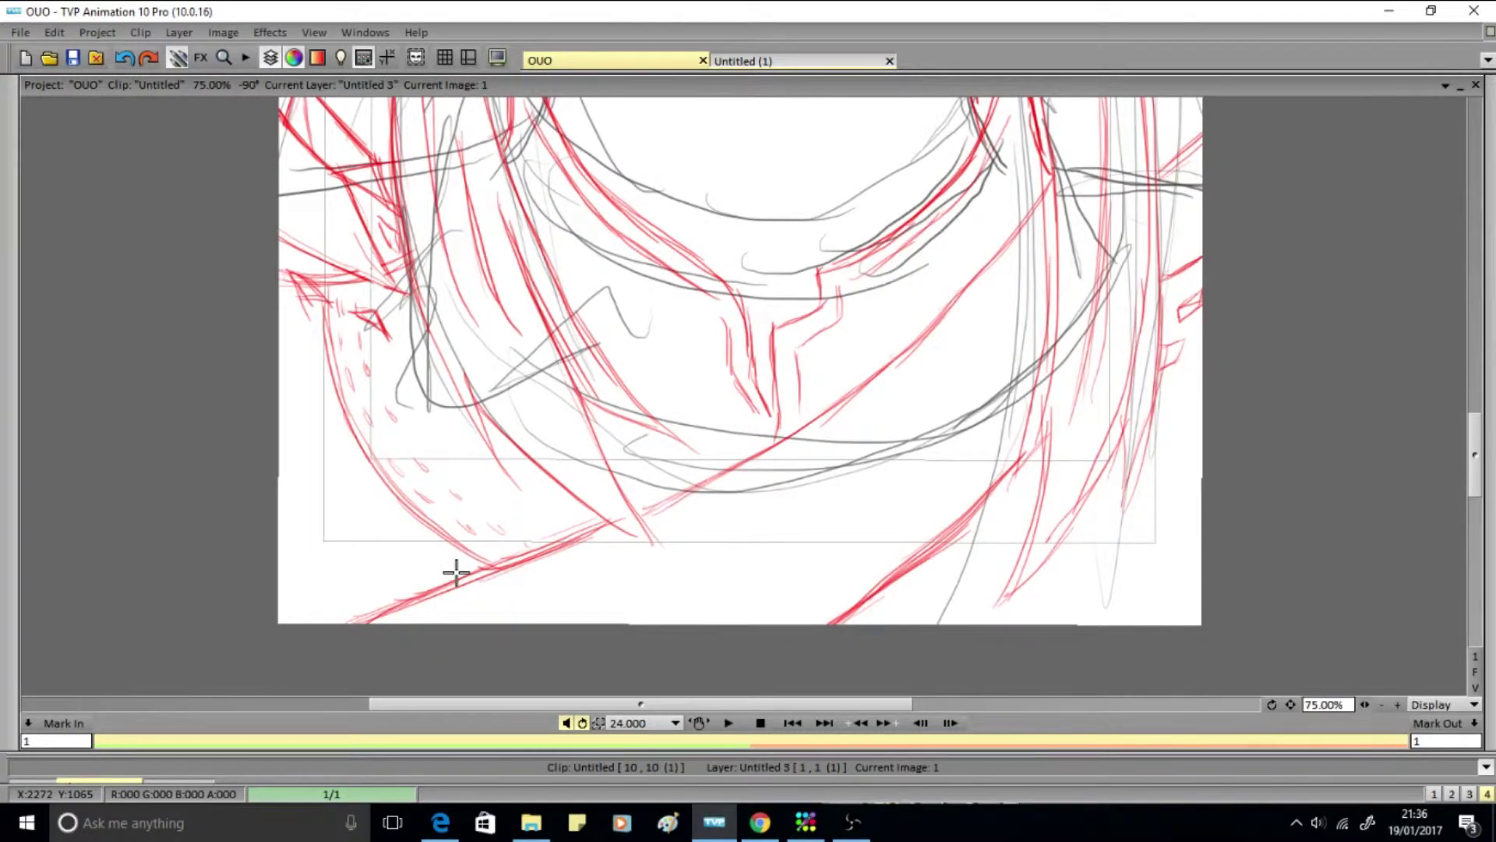
Step: Draw rising strands from the lower edge and curved armour plate edges on the right
drag(386, 622, 964, 343)
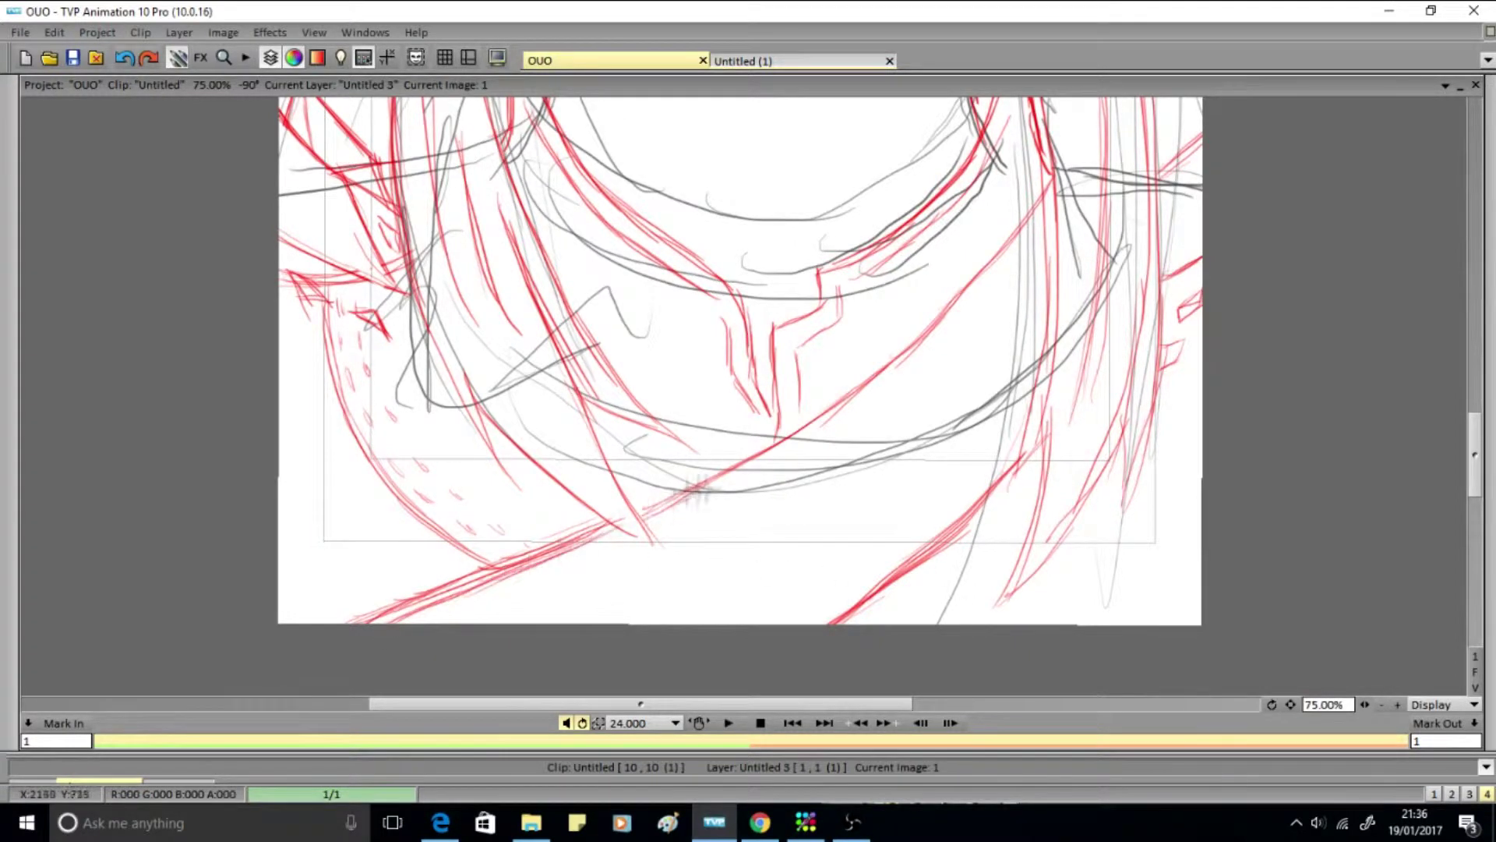
drag(803, 624, 1044, 421)
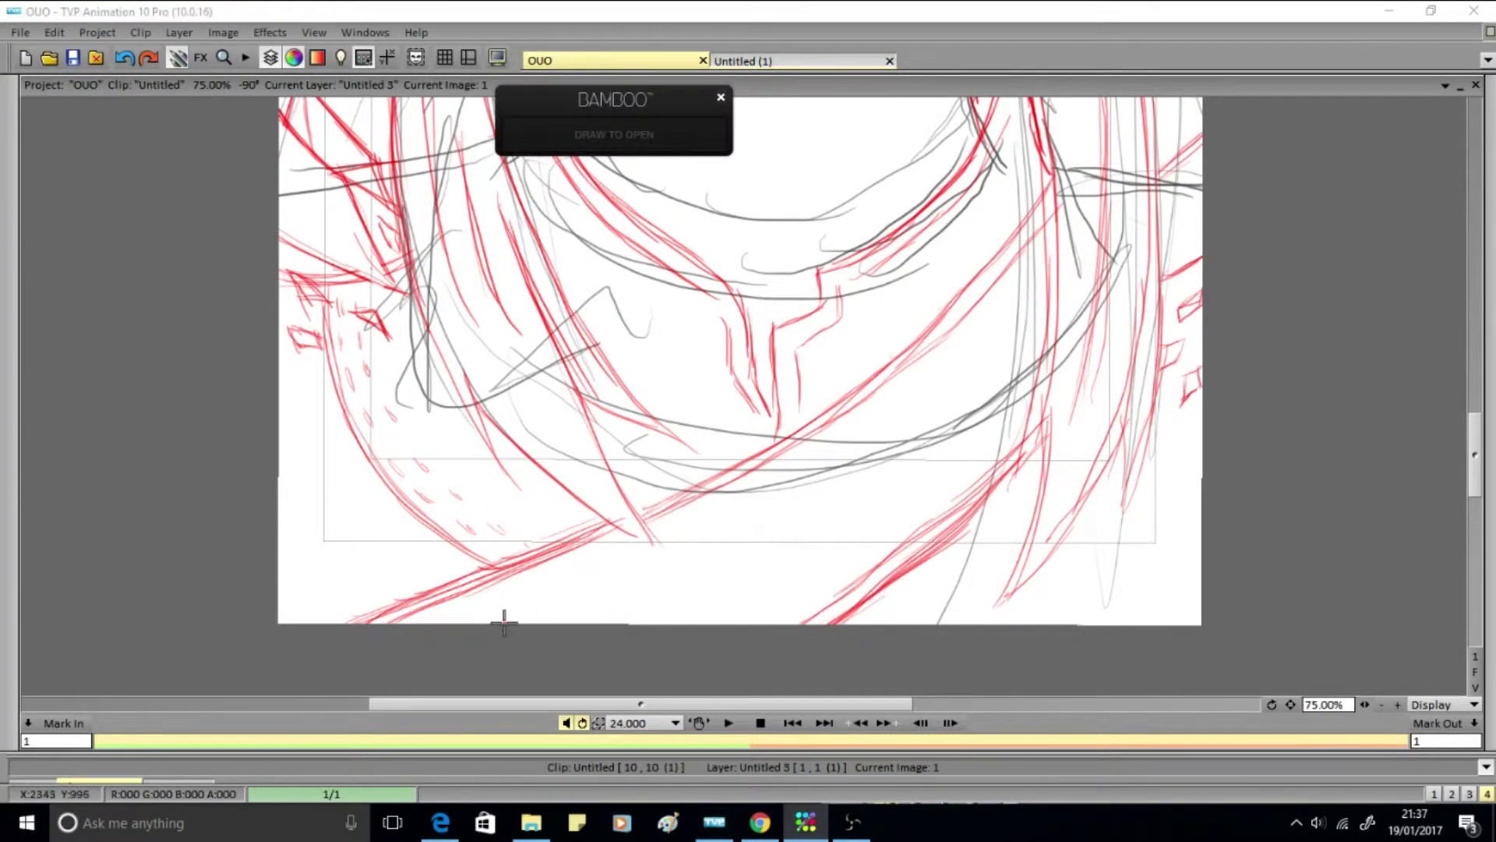
mouse_move(633, 622)
mouse_down()
mouse_move(673, 532)
mouse_move(786, 468)
mouse_up()
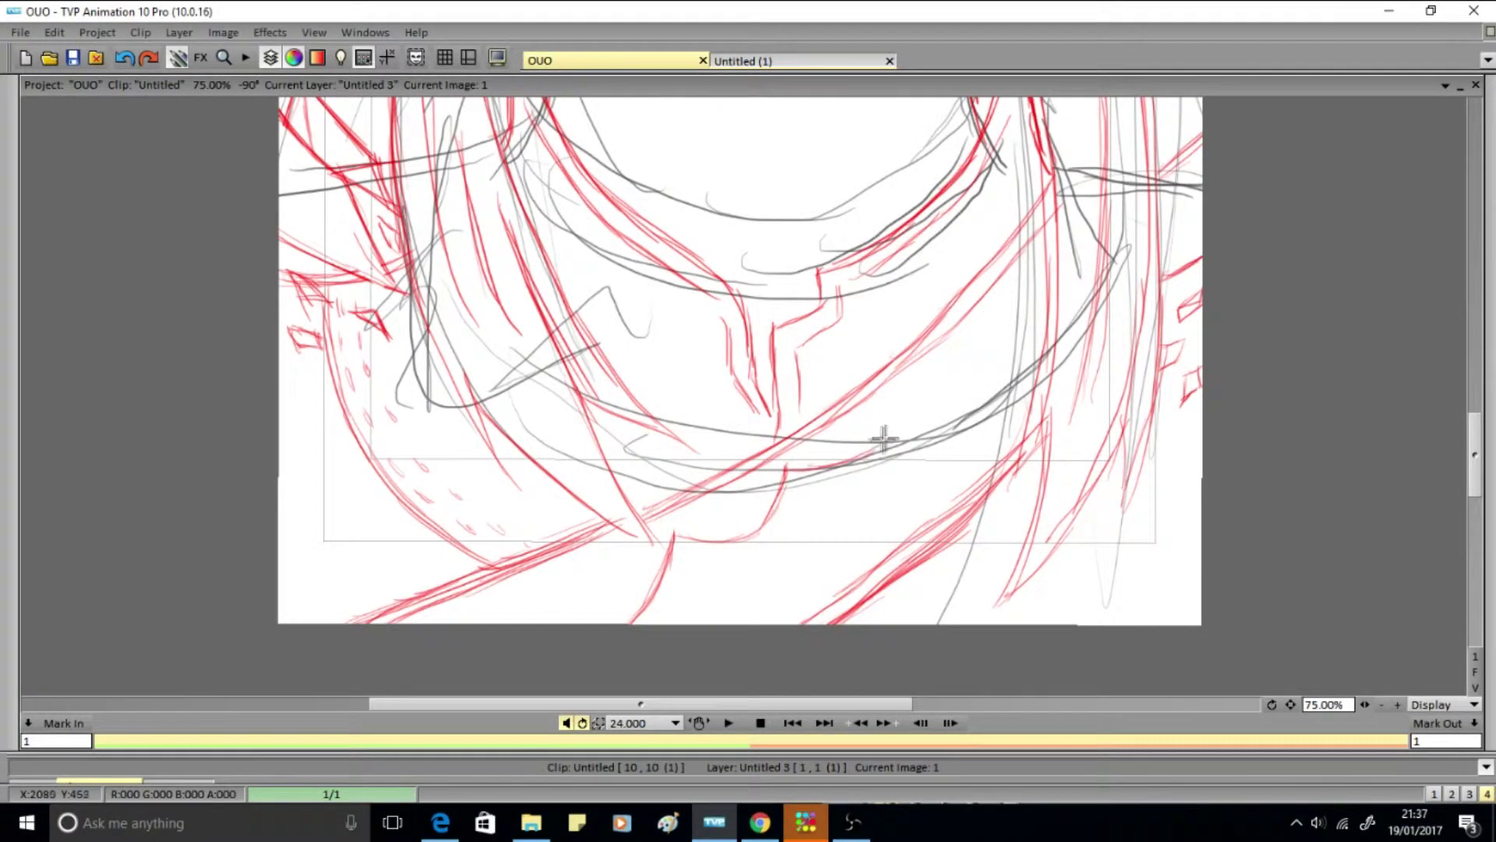
mouse_move(888, 448)
mouse_down()
mouse_move(978, 471)
mouse_move(981, 328)
mouse_up()
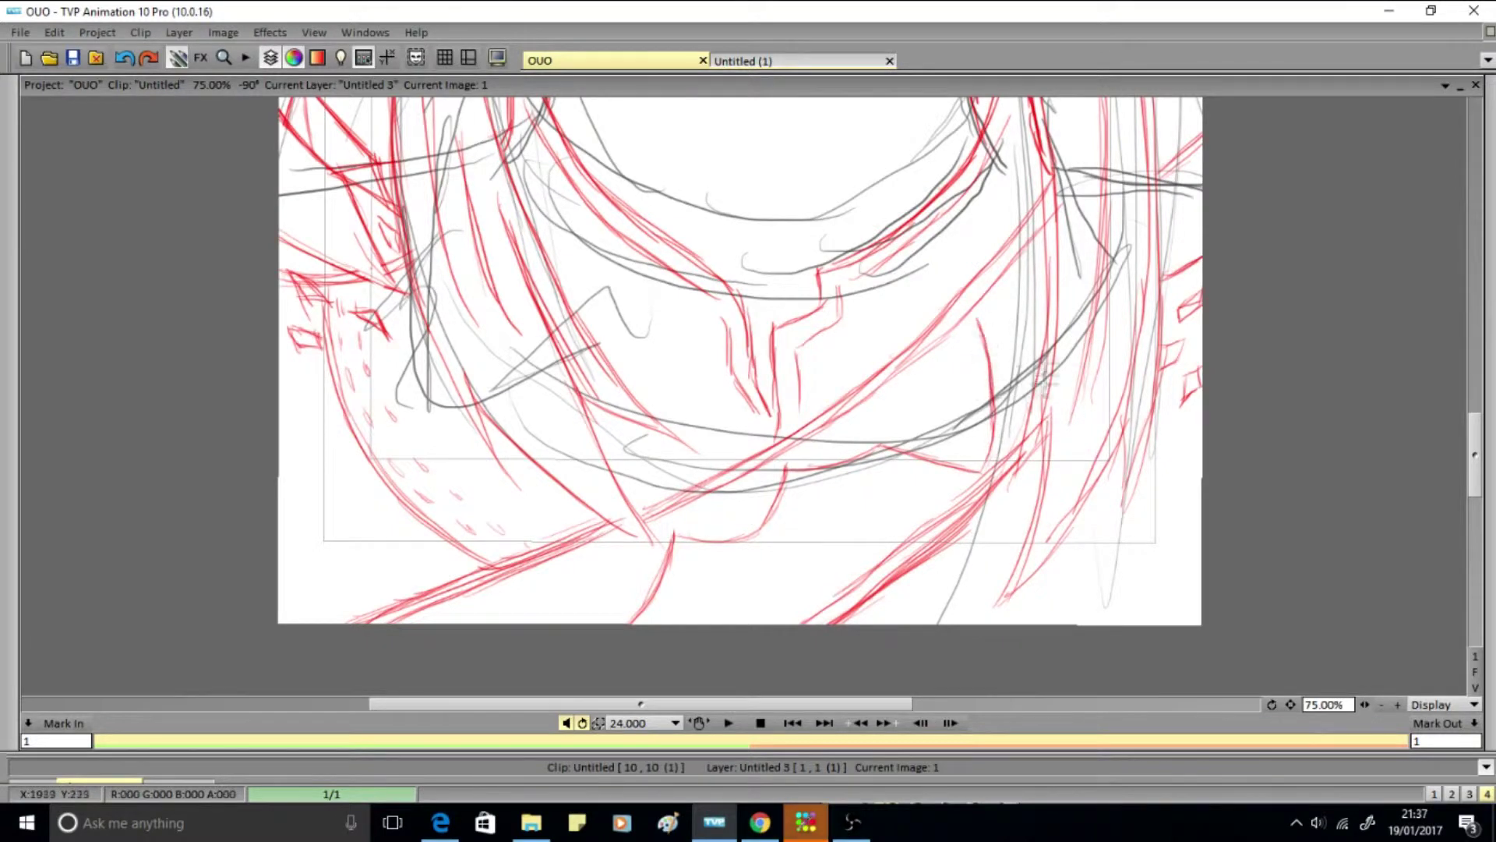
mouse_move(675, 539)
mouse_down()
mouse_move(810, 482)
mouse_move(986, 487)
mouse_move(1024, 298)
mouse_up()
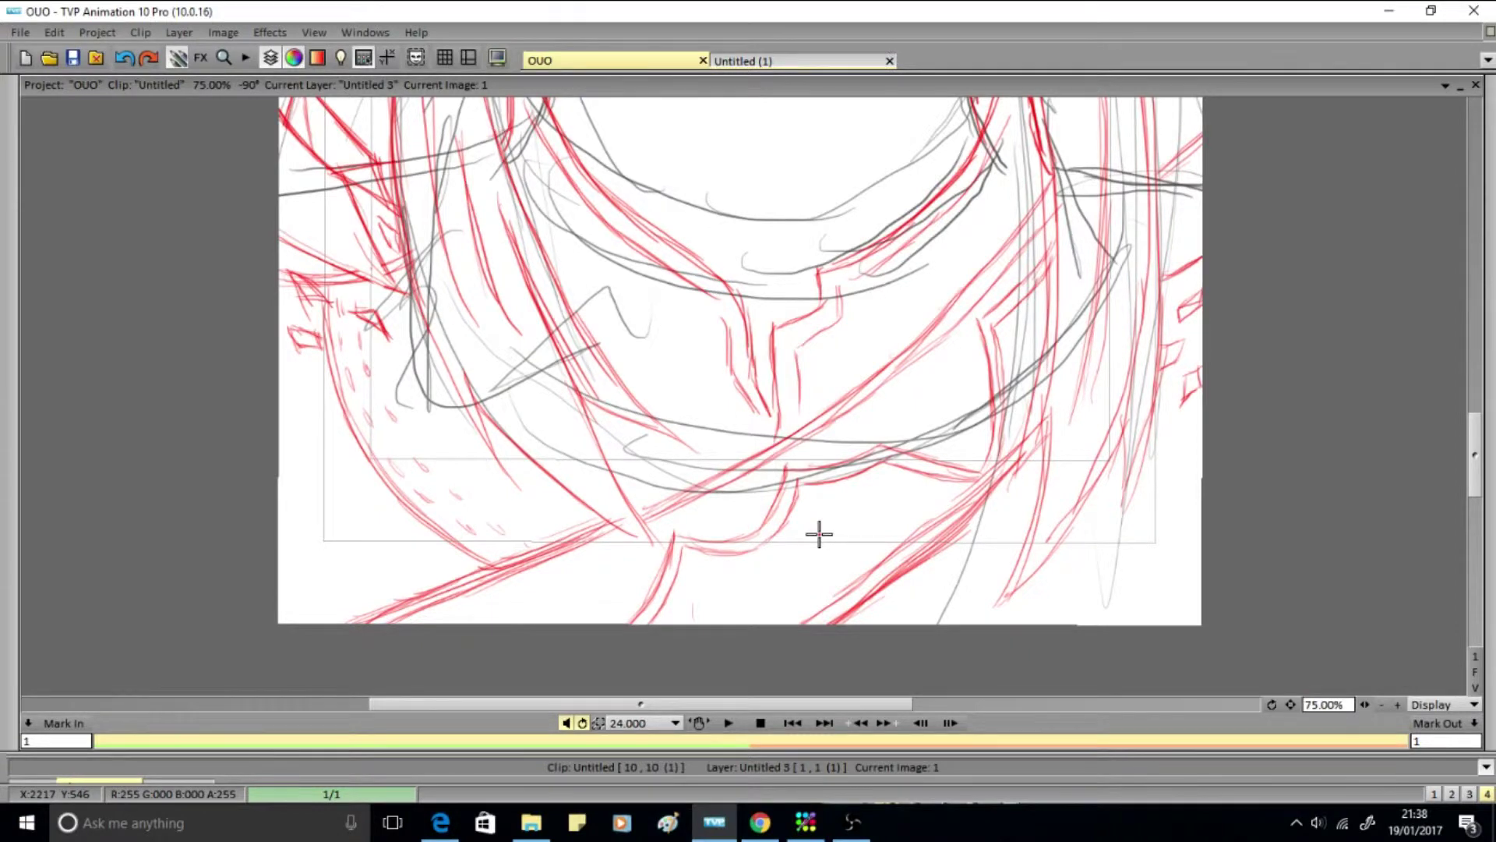
Step: Add a round arc, plate edges, a segmented right plate, diamond gem outline and ledge lines
drag(689, 622, 771, 612)
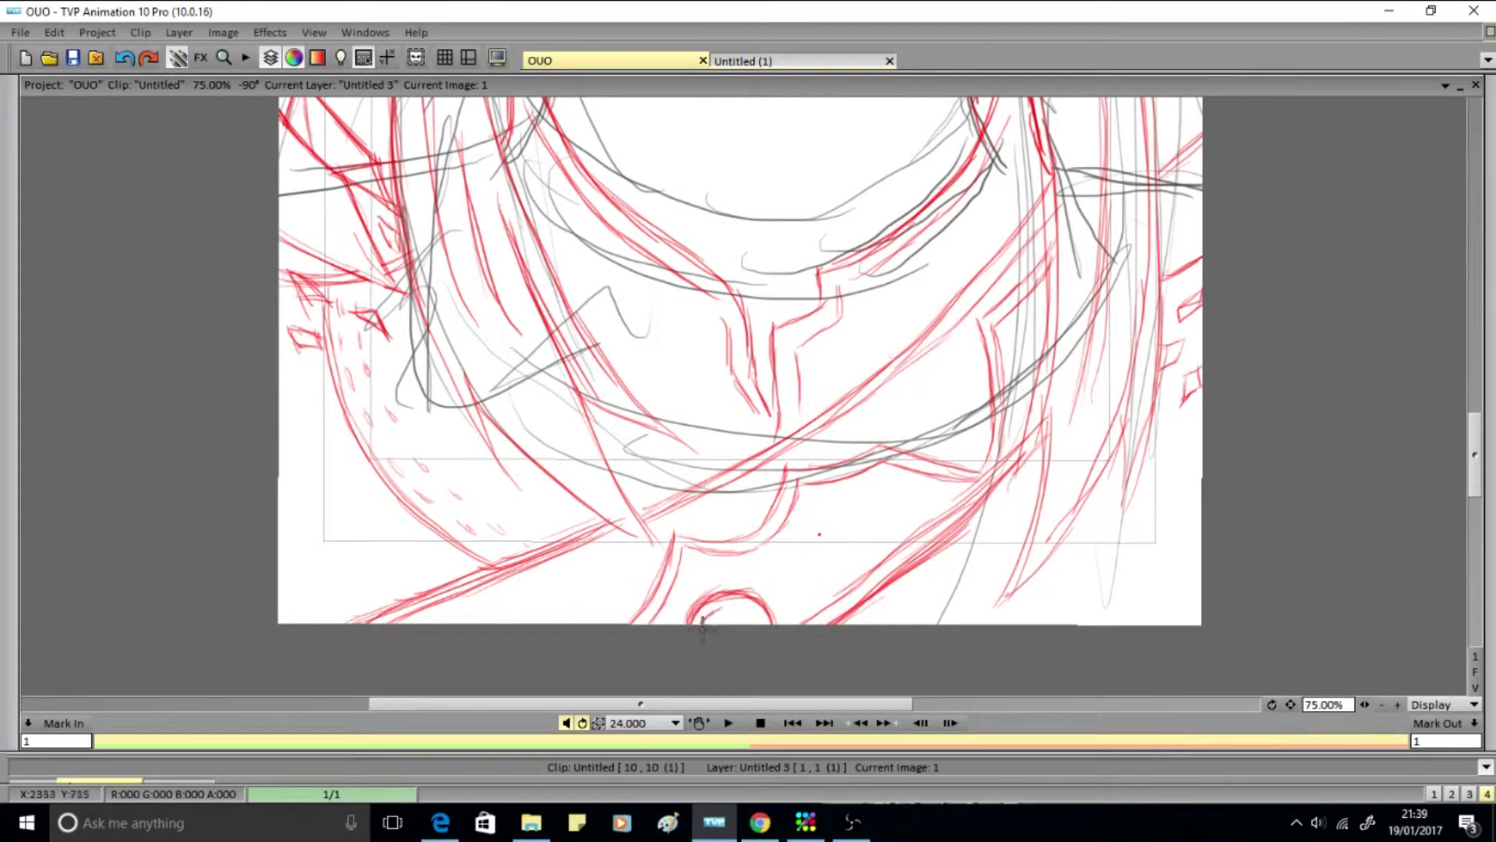
drag(799, 620, 811, 515)
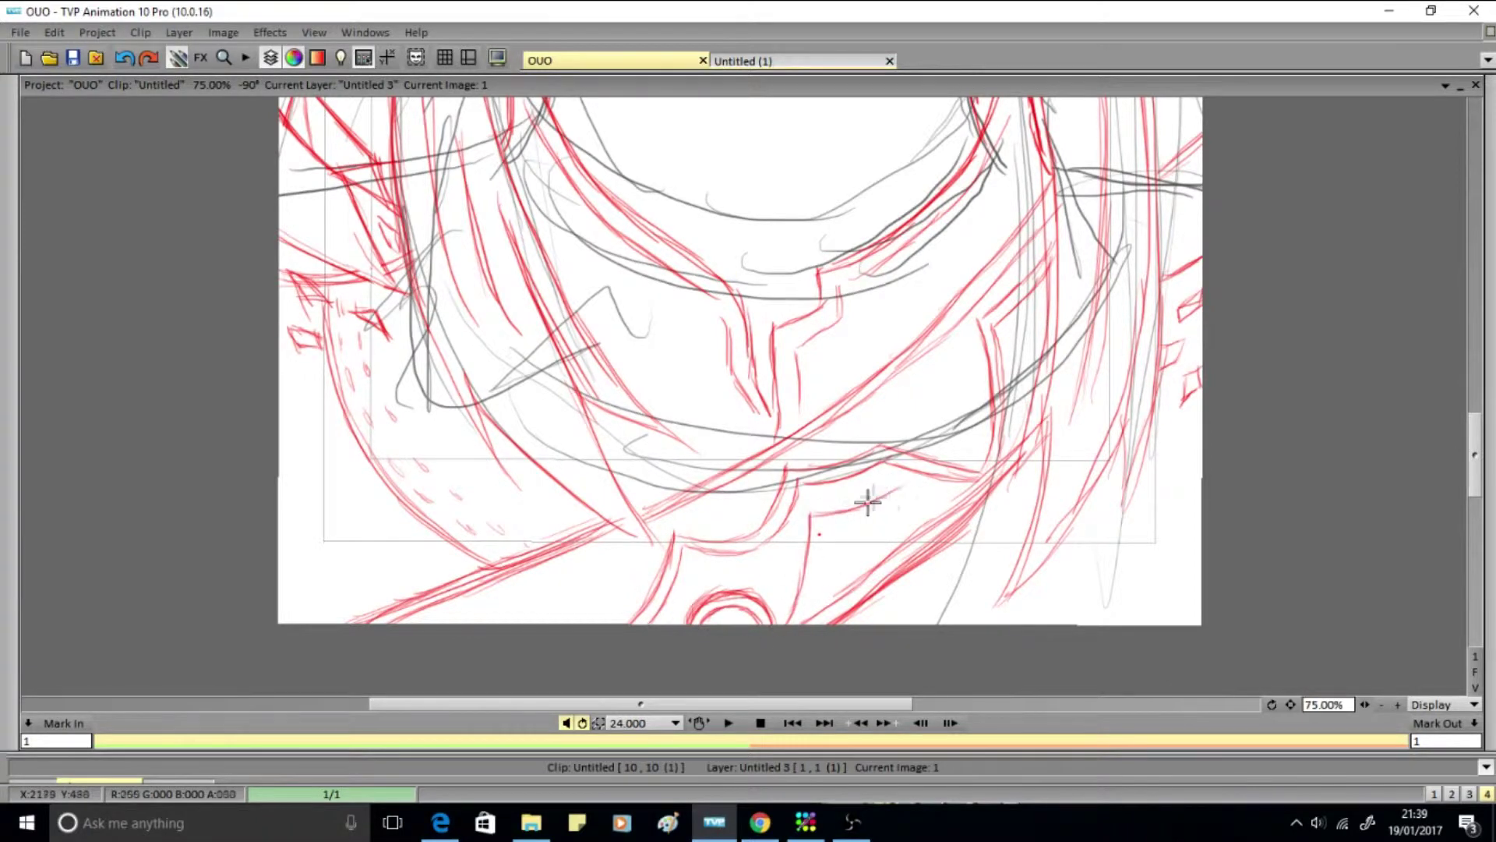
mouse_move(807, 631)
mouse_down()
mouse_move(819, 535)
mouse_move(889, 510)
mouse_up()
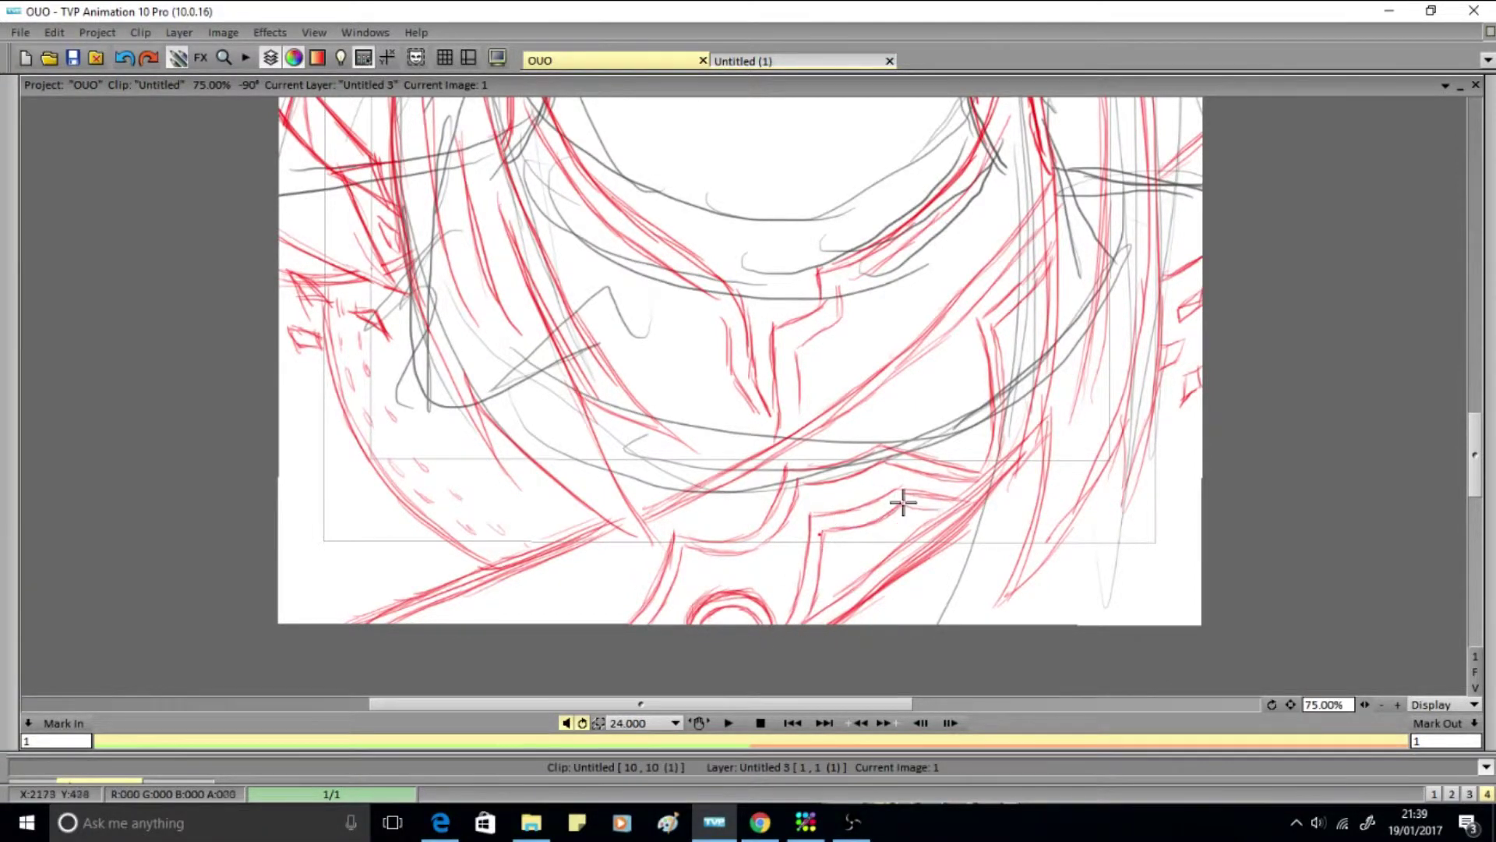
mouse_move(917, 372)
mouse_down()
mouse_move(923, 428)
mouse_move(971, 444)
mouse_up()
drag(972, 394, 973, 445)
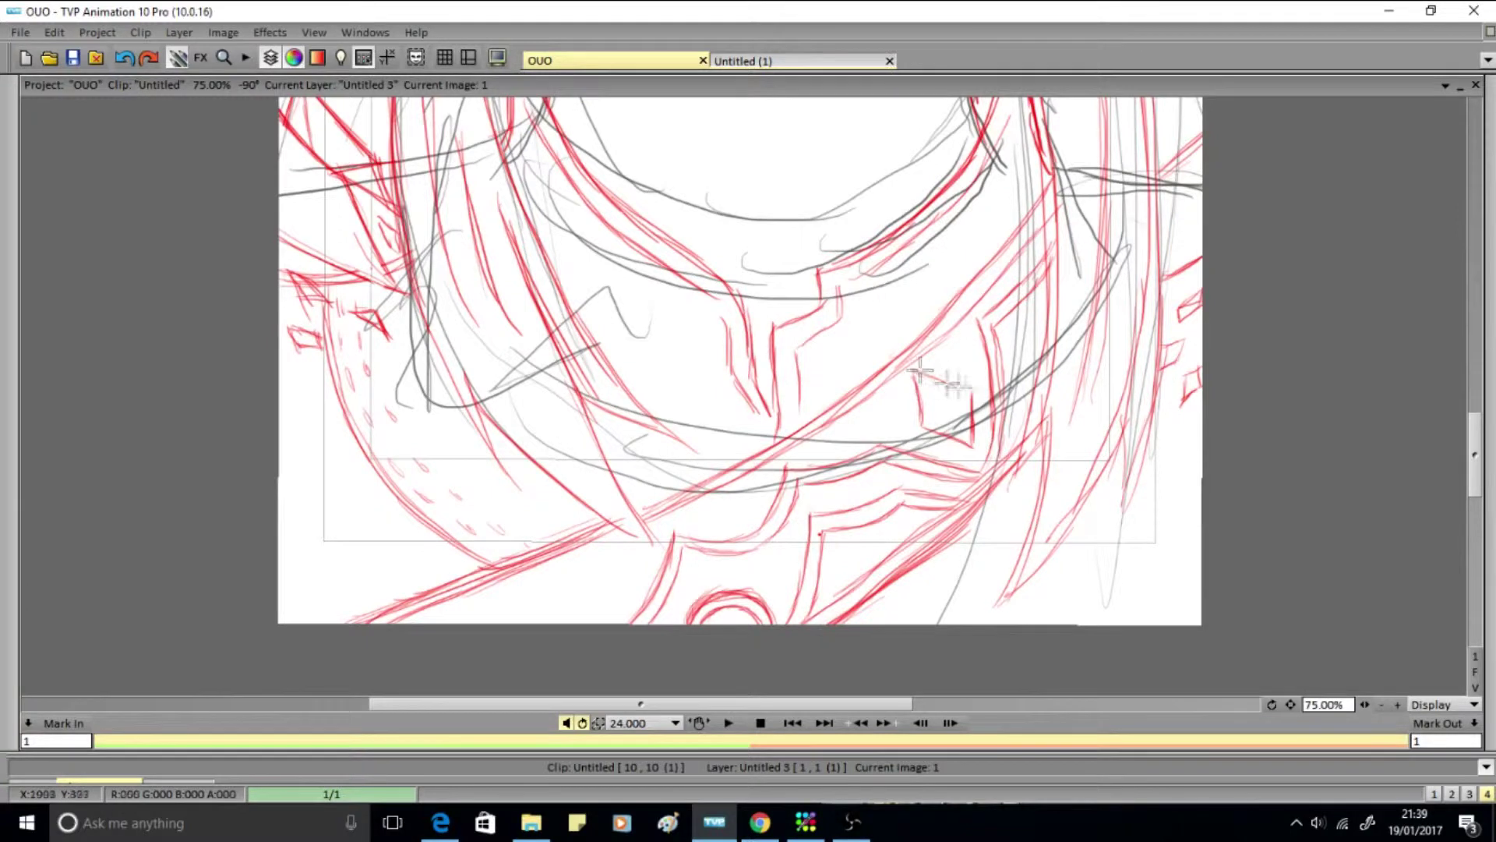
drag(913, 373, 964, 390)
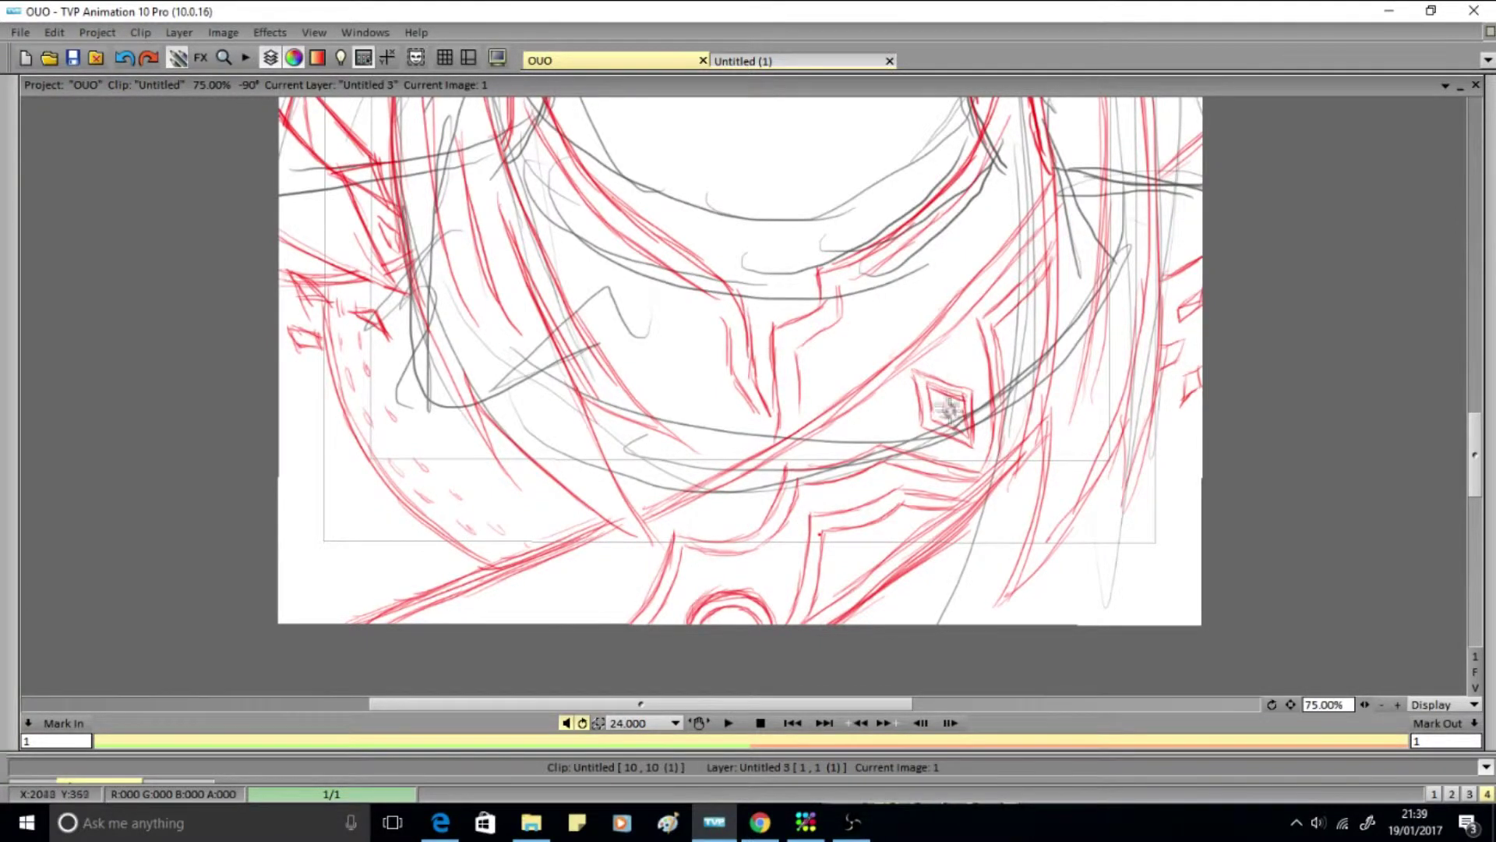
drag(592, 561, 647, 580)
drag(521, 606, 586, 578)
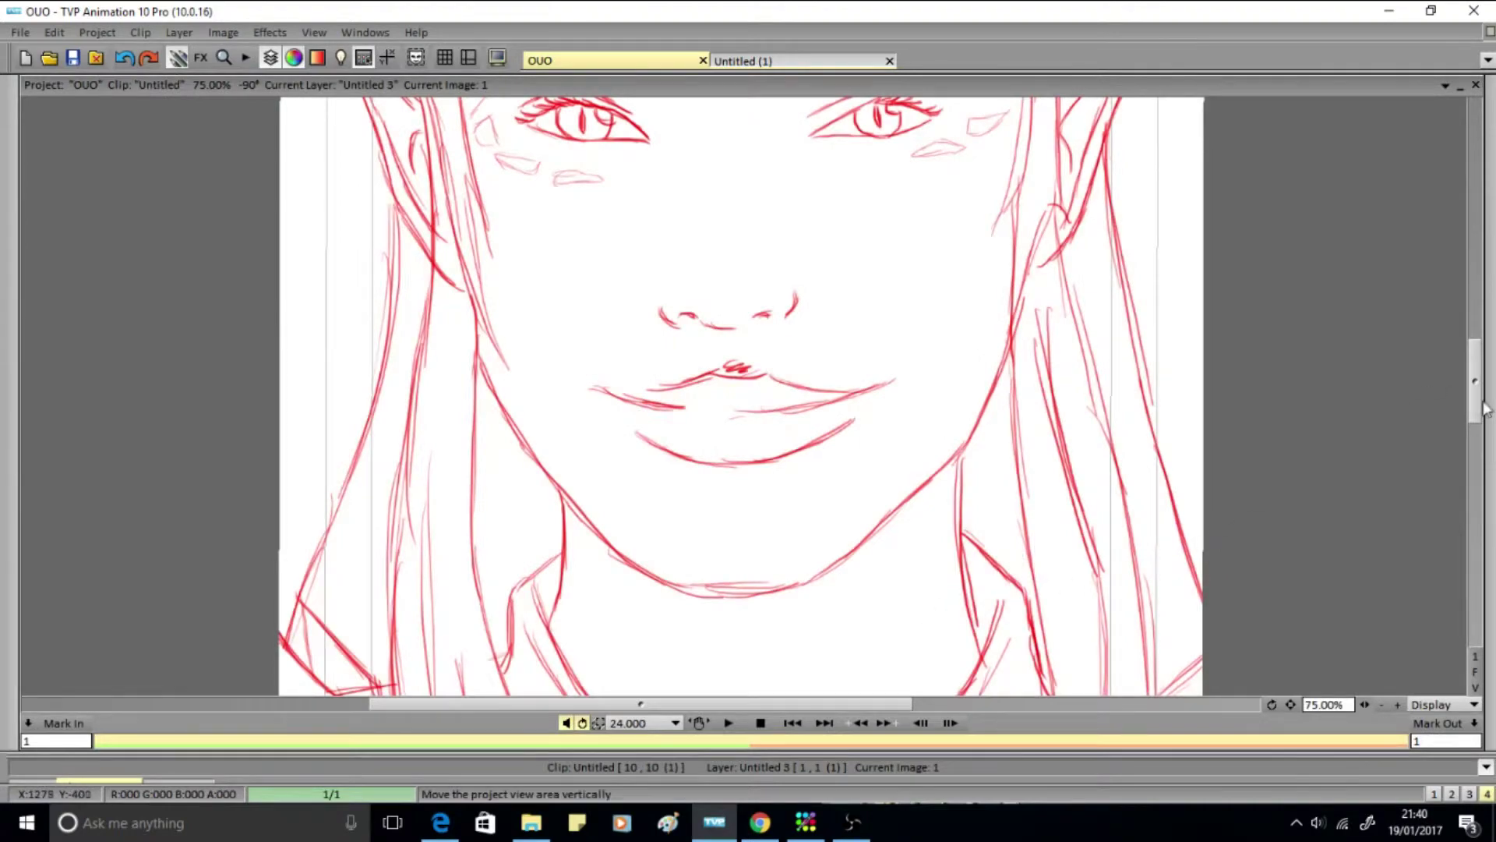
Step: At the canvas top, draw three red hair strands and a jagged hairline above the brows
drag(1476, 381, 1476, 300)
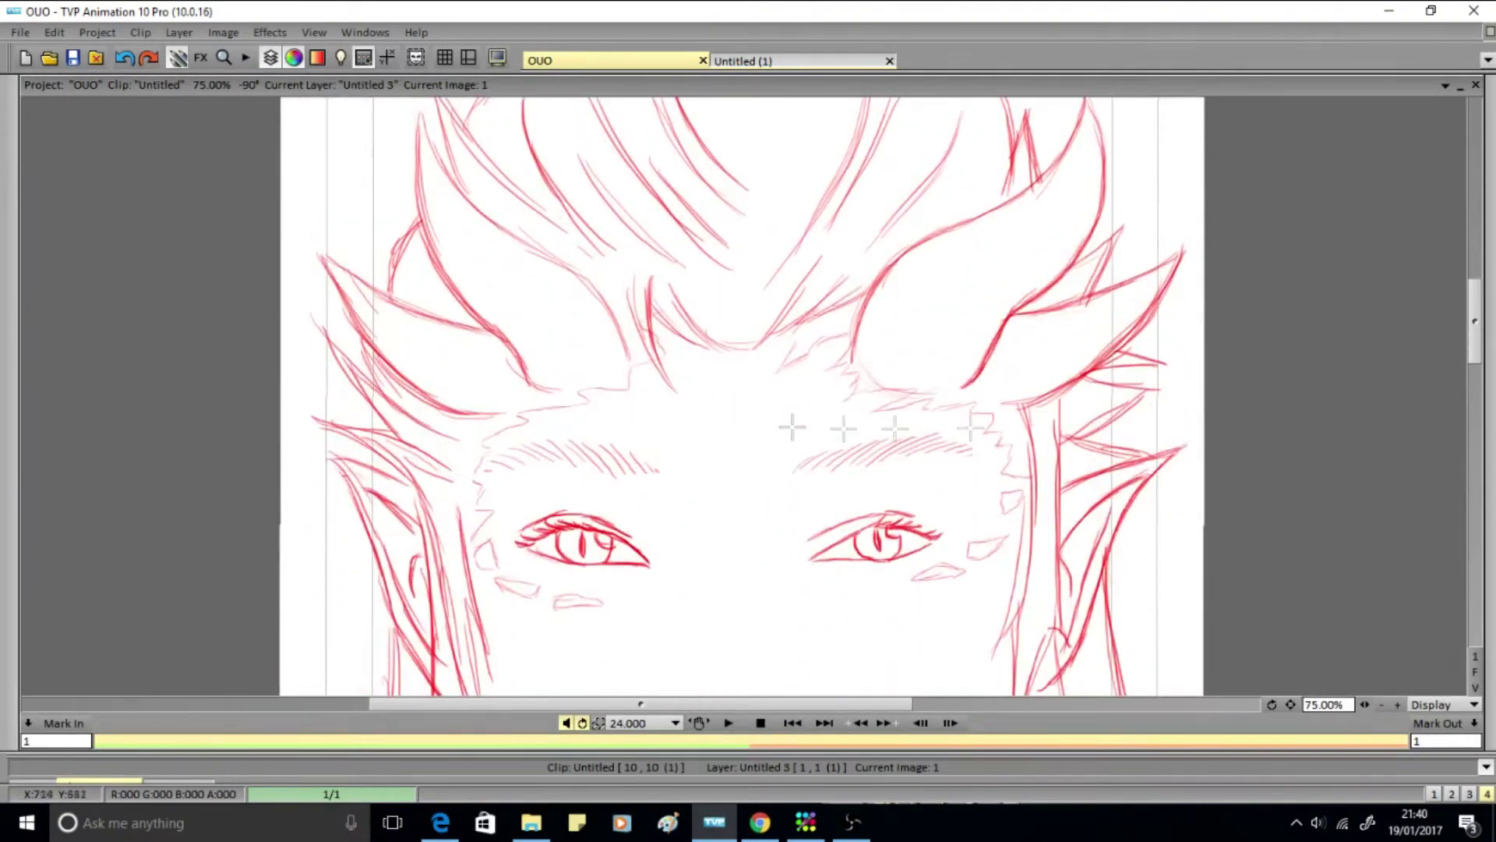
drag(424, 397, 414, 328)
drag(412, 248, 494, 368)
drag(608, 437, 617, 485)
drag(444, 540, 627, 451)
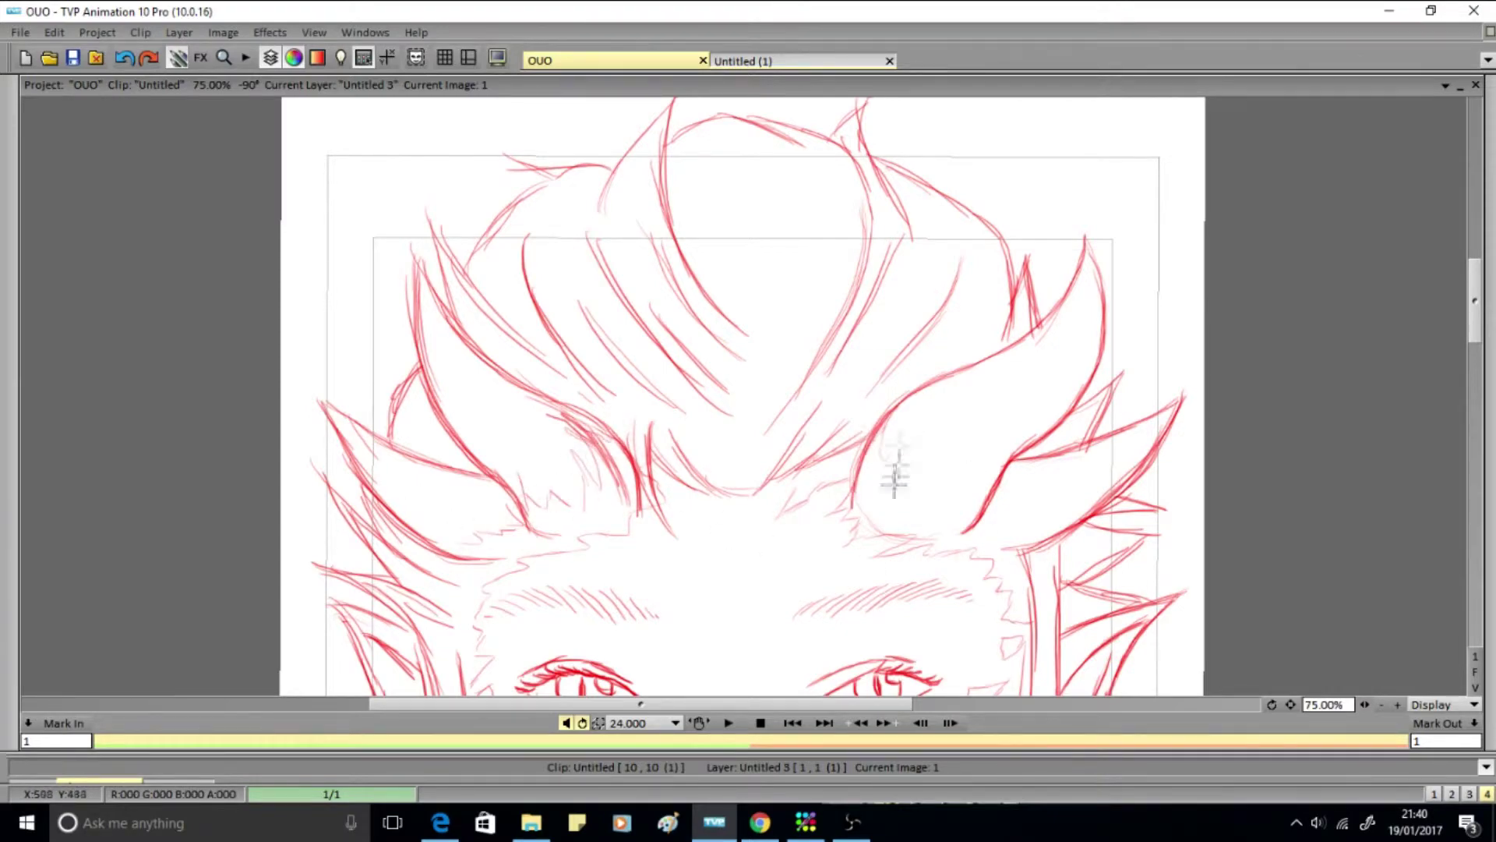
drag(1475, 325, 1490, 424)
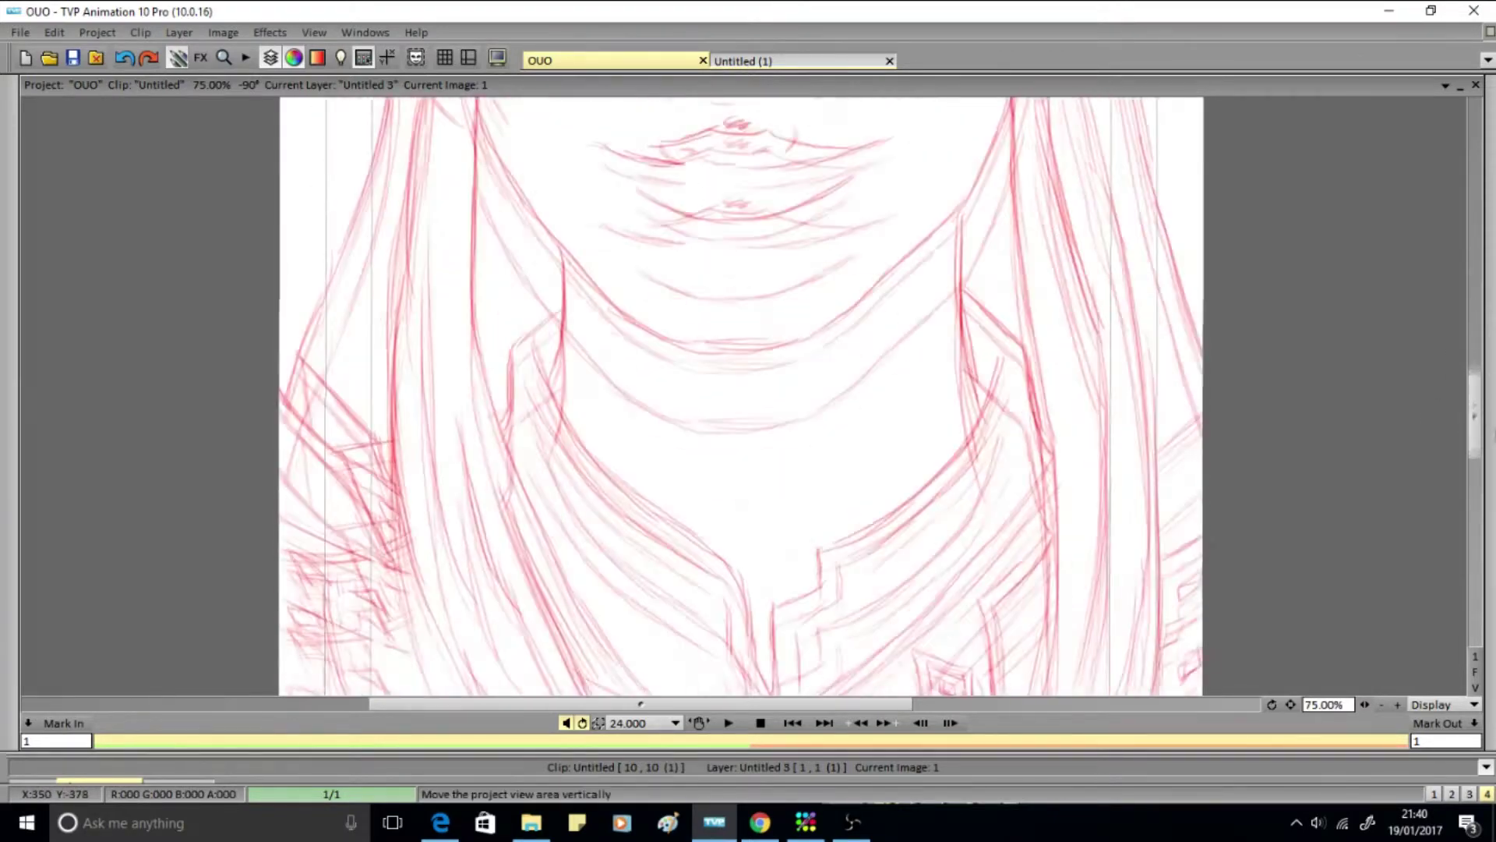
scroll(1421, 424, down, 3)
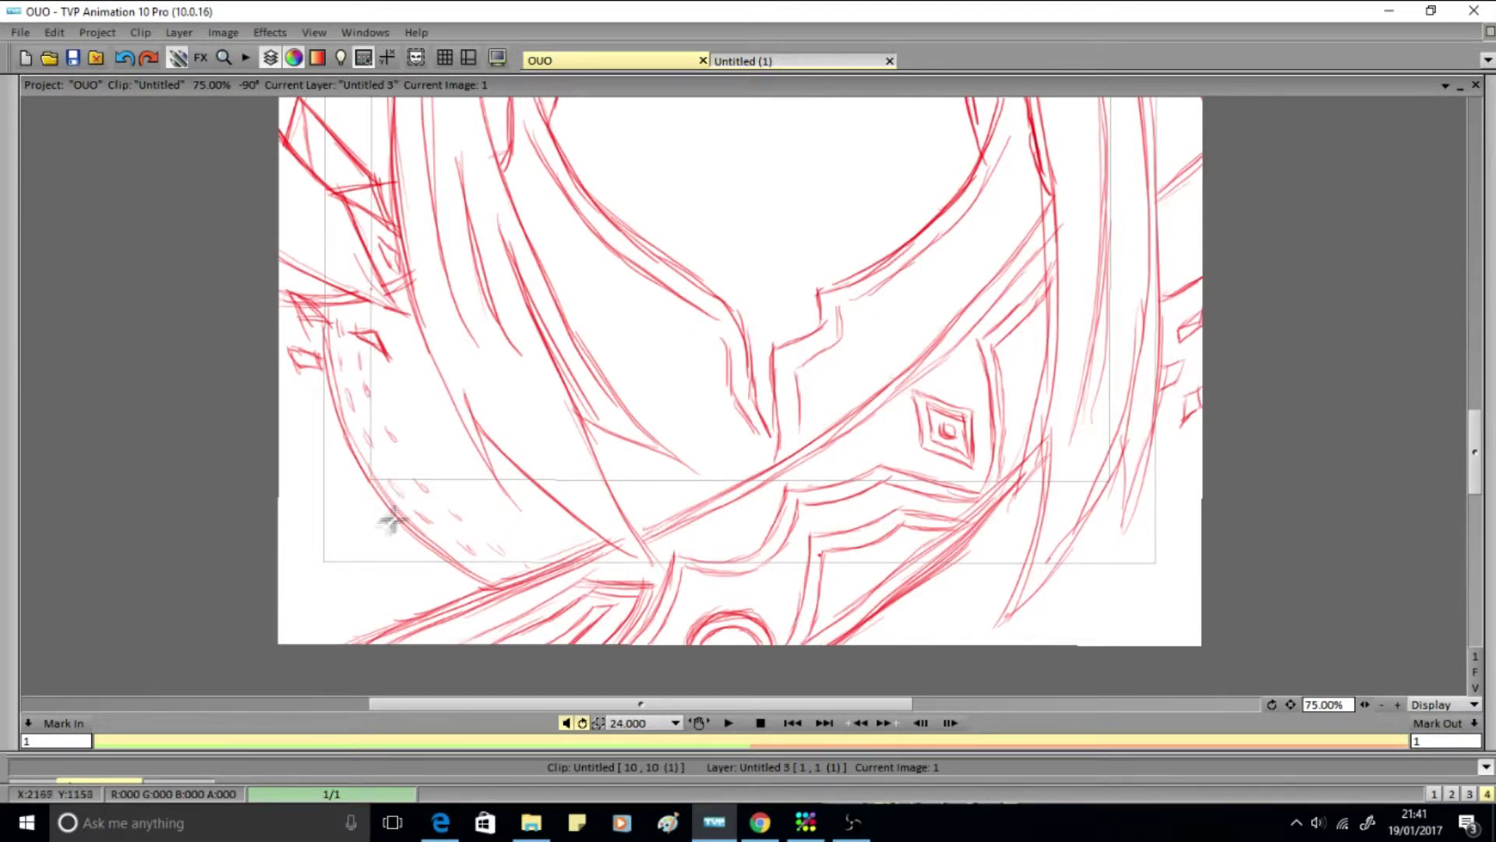
Step: Rough out faint red shapes over the left shoulder
mouse_move(325, 644)
mouse_down()
mouse_move(348, 428)
mouse_move(428, 335)
mouse_move(567, 300)
mouse_move(652, 405)
mouse_move(614, 419)
mouse_up()
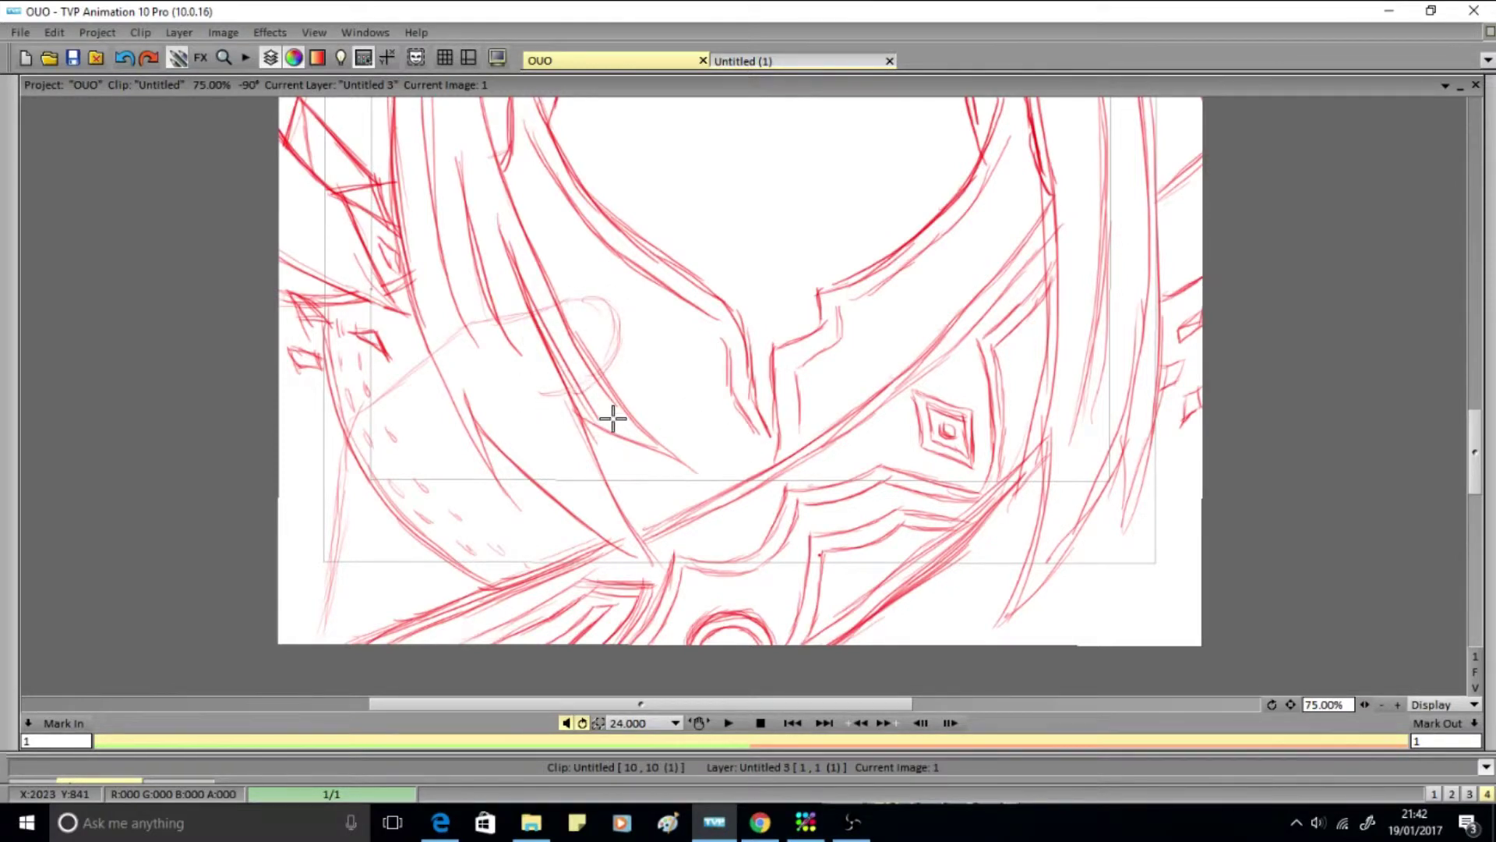
mouse_move(425, 488)
mouse_down()
mouse_move(501, 395)
mouse_move(637, 351)
mouse_move(675, 408)
mouse_move(546, 460)
mouse_move(530, 484)
mouse_up()
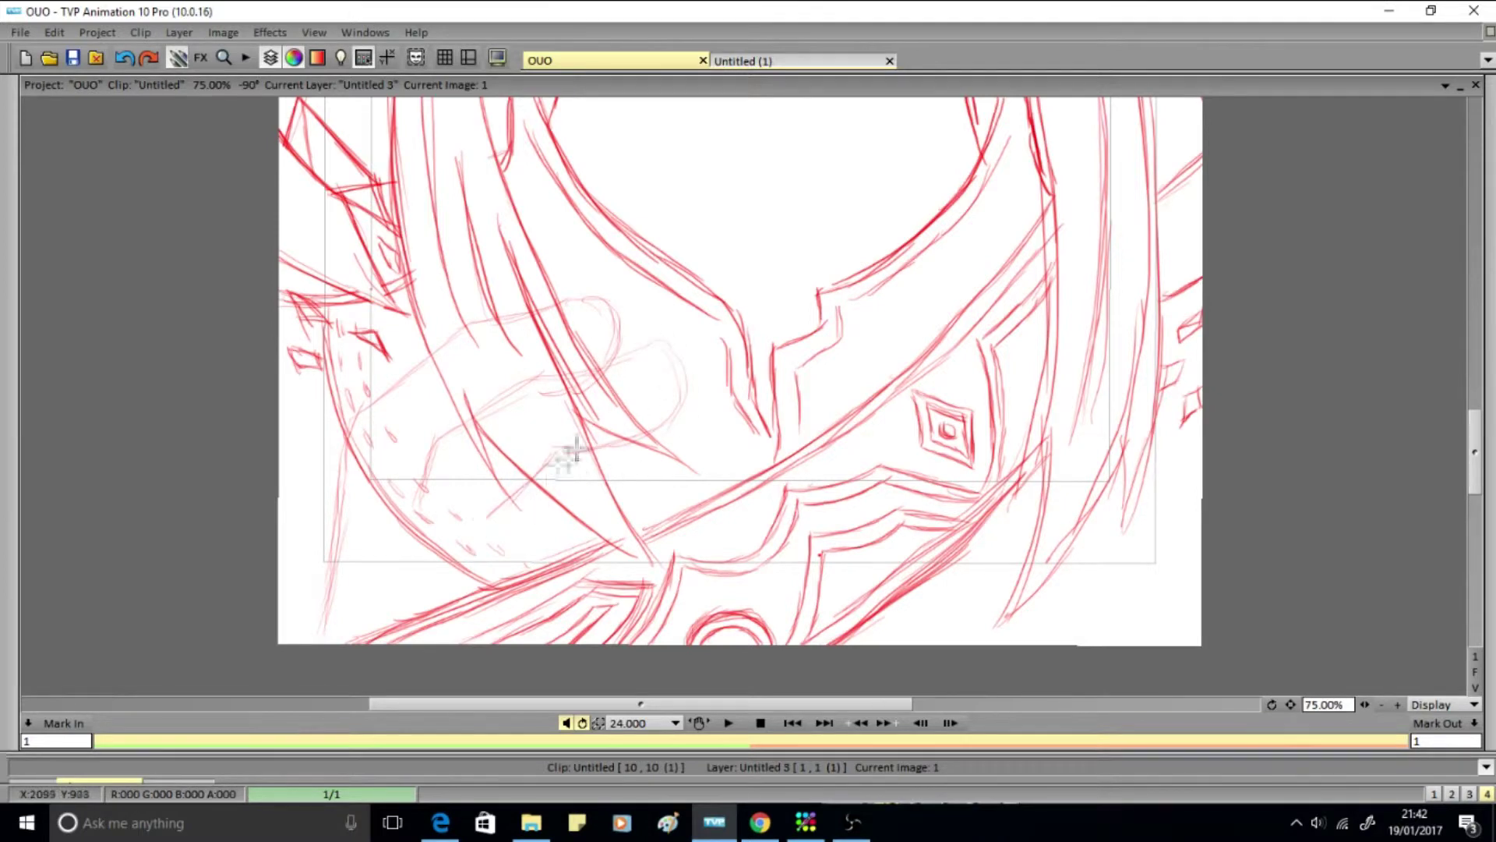
drag(680, 449, 555, 540)
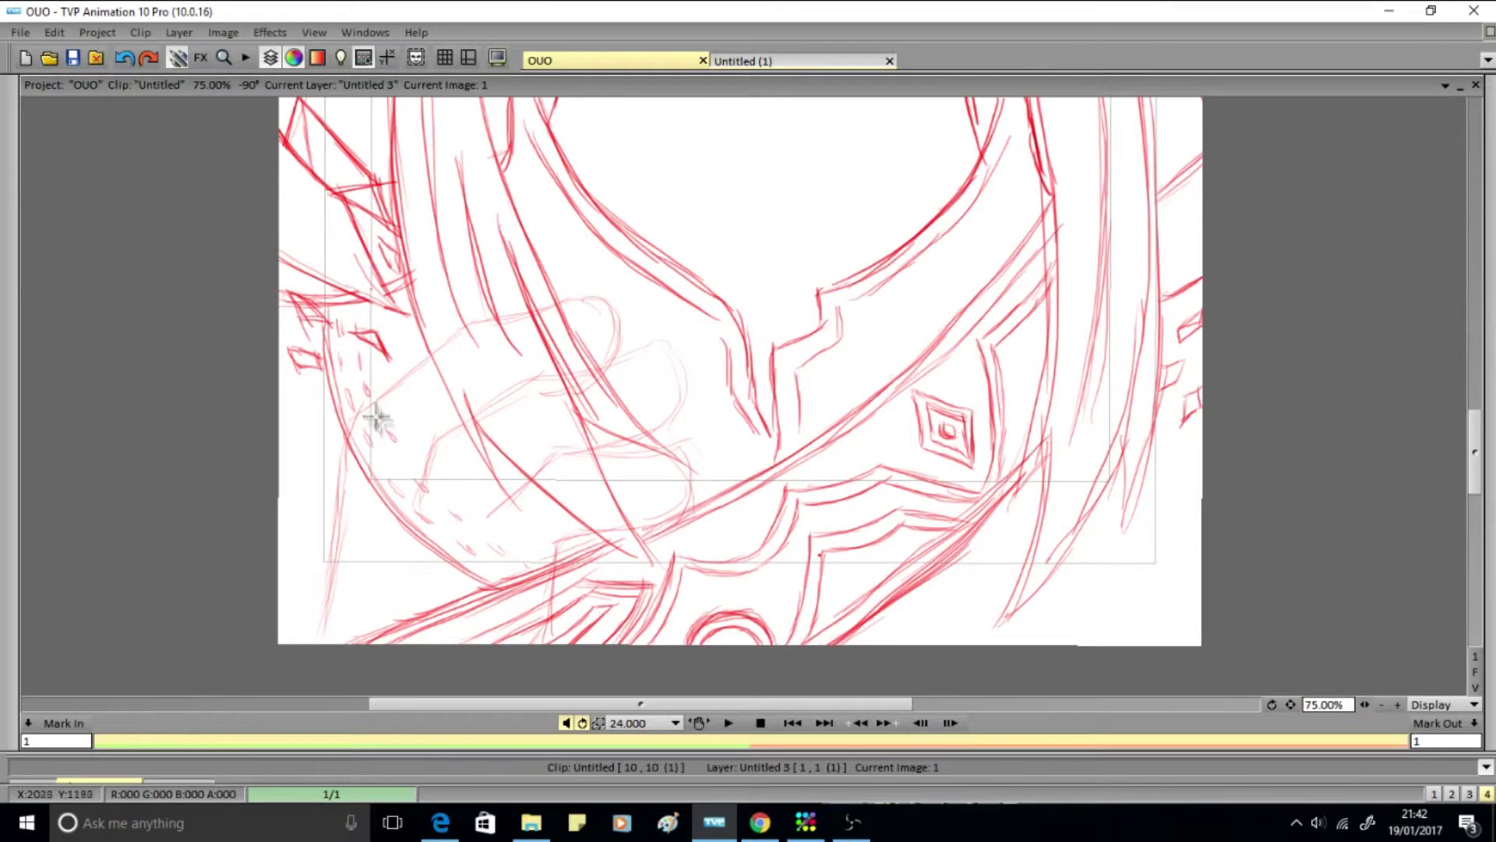
mouse_move(373, 406)
mouse_down()
mouse_move(351, 467)
mouse_move(414, 488)
mouse_move(434, 428)
mouse_move(557, 479)
mouse_move(510, 487)
mouse_move(575, 524)
mouse_move(491, 521)
mouse_move(560, 530)
mouse_move(436, 495)
mouse_move(499, 491)
mouse_move(394, 385)
mouse_move(471, 396)
mouse_move(600, 528)
mouse_up()
Step: Sketch red strokes above and to the right of the eye
drag(551, 428, 604, 538)
mouse_move(413, 367)
mouse_down()
mouse_move(478, 317)
mouse_move(492, 394)
mouse_up()
mouse_move(484, 394)
mouse_down()
mouse_move(526, 375)
mouse_move(565, 440)
mouse_up()
drag(476, 343, 542, 304)
mouse_move(538, 366)
mouse_down()
mouse_move(545, 307)
mouse_move(596, 294)
mouse_up()
drag(597, 296, 624, 538)
Step: Add near-vertical lines and arcs right of the eye, plus a diagonal below it
drag(659, 433, 647, 534)
drag(656, 335, 658, 437)
drag(604, 347, 659, 436)
mouse_move(659, 393)
mouse_down()
mouse_move(651, 479)
mouse_move(656, 425)
mouse_up()
mouse_move(597, 308)
mouse_down()
mouse_move(631, 296)
mouse_move(717, 319)
mouse_up()
mouse_move(609, 309)
mouse_down()
mouse_move(610, 343)
mouse_move(760, 360)
mouse_up()
mouse_move(664, 386)
mouse_down()
mouse_move(775, 386)
mouse_move(772, 366)
mouse_up()
drag(670, 441, 779, 537)
mouse_move(651, 471)
mouse_down()
mouse_move(784, 541)
mouse_move(702, 519)
mouse_up()
Step: Add a cluster of red contour strokes at the lower left
mouse_move(347, 456)
mouse_down()
mouse_move(332, 538)
mouse_move(405, 546)
mouse_up()
mouse_move(417, 487)
mouse_down()
mouse_move(401, 549)
mouse_move(557, 561)
mouse_up()
mouse_move(471, 523)
mouse_down()
mouse_move(472, 577)
mouse_move(531, 615)
mouse_up()
drag(546, 555, 536, 619)
drag(316, 511, 336, 592)
drag(327, 538, 390, 608)
drag(389, 538, 400, 616)
drag(483, 569, 390, 645)
drag(308, 565, 347, 645)
drag(483, 580, 398, 646)
drag(537, 569, 460, 645)
drag(542, 596, 511, 645)
Step: Erase the old red lines across the pauldron, from top to base
click(1346, 624)
drag(468, 471, 671, 394)
drag(537, 460, 462, 477)
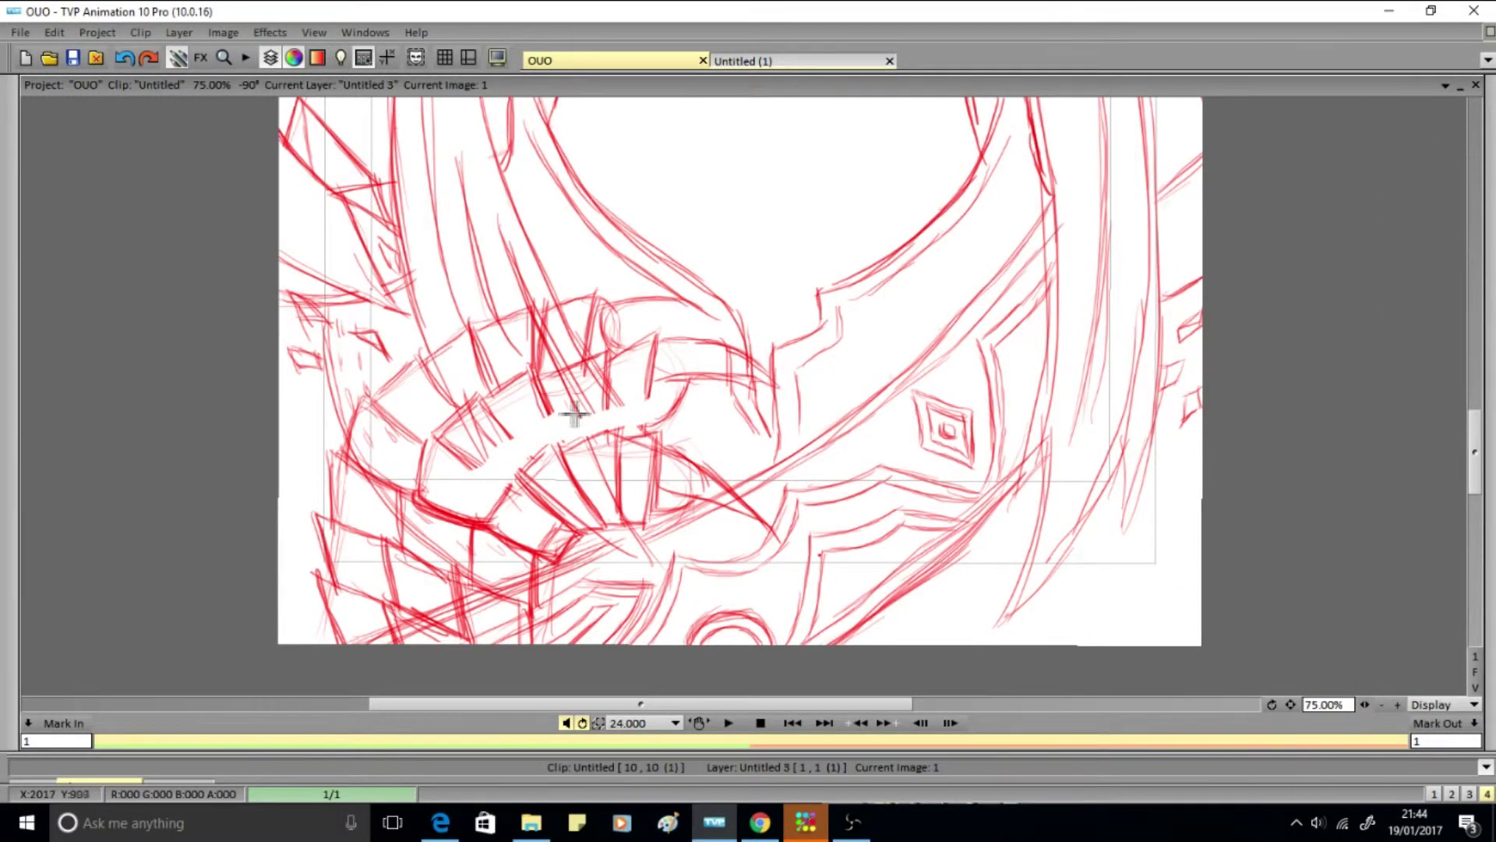
mouse_move(452, 405)
mouse_down()
mouse_move(577, 351)
mouse_move(577, 312)
mouse_up()
drag(506, 366, 562, 311)
mouse_move(557, 532)
mouse_down()
mouse_move(607, 484)
mouse_move(662, 476)
mouse_move(647, 491)
mouse_move(663, 502)
mouse_up()
drag(425, 537, 374, 499)
mouse_move(389, 596)
mouse_down()
mouse_move(445, 639)
mouse_move(424, 643)
mouse_up()
mouse_move(464, 592)
mouse_down()
mouse_move(526, 639)
mouse_move(546, 623)
mouse_up()
drag(546, 561, 545, 643)
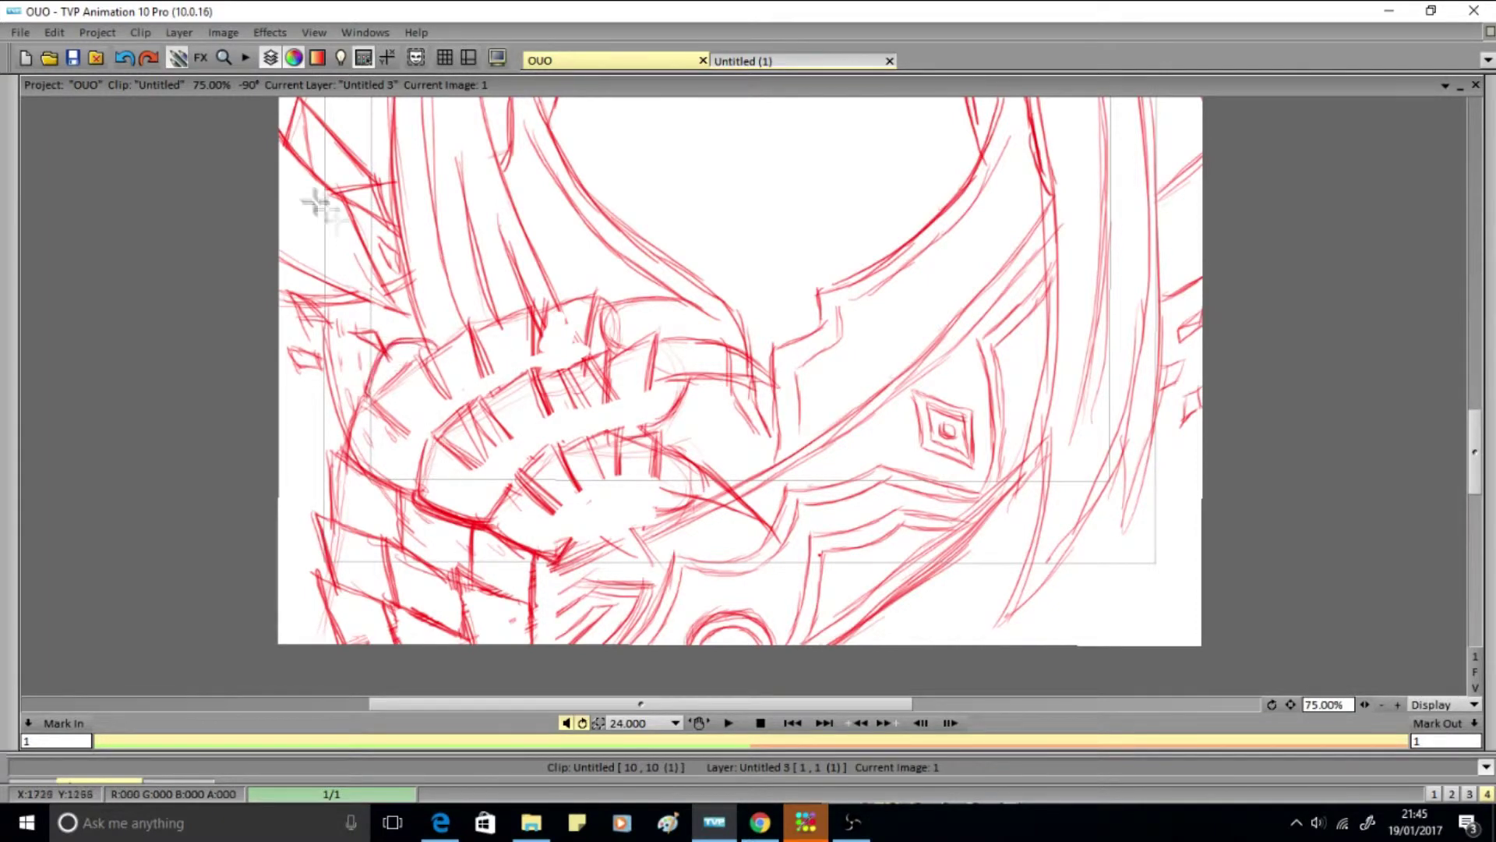
Step: Redraw the pauldron's left edge in red, undoing the stray strokes
drag(335, 437, 308, 534)
drag(365, 417, 312, 518)
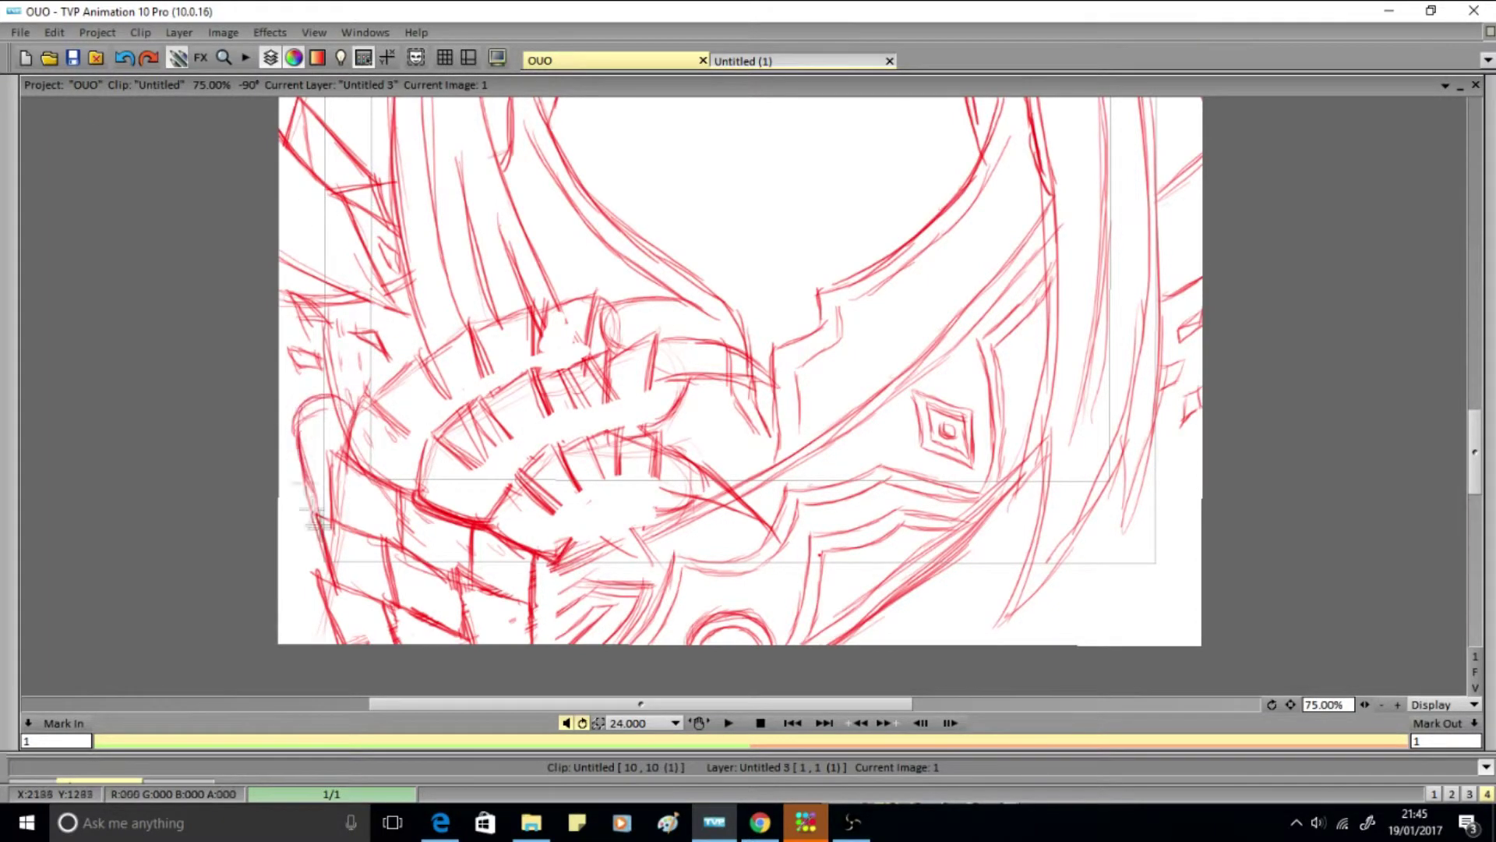
drag(312, 382, 327, 444)
click(125, 58)
mouse_move(366, 350)
mouse_down()
mouse_move(351, 335)
mouse_move(355, 362)
mouse_up()
drag(288, 463, 312, 549)
drag(335, 417, 320, 444)
Step: Draw the pauldron's rising plate lines, upper plate edges and curved lower edge
mouse_move(428, 441)
mouse_down()
mouse_move(386, 499)
mouse_move(468, 378)
mouse_move(538, 346)
mouse_move(723, 308)
mouse_up()
drag(633, 356, 730, 293)
mouse_move(461, 532)
mouse_down()
mouse_move(510, 446)
mouse_move(588, 389)
mouse_move(667, 367)
mouse_move(553, 441)
mouse_move(654, 398)
mouse_up()
mouse_move(559, 564)
mouse_down()
mouse_move(534, 538)
mouse_move(637, 442)
mouse_up()
mouse_move(616, 477)
mouse_down()
mouse_move(686, 474)
mouse_move(551, 552)
mouse_move(546, 605)
mouse_up()
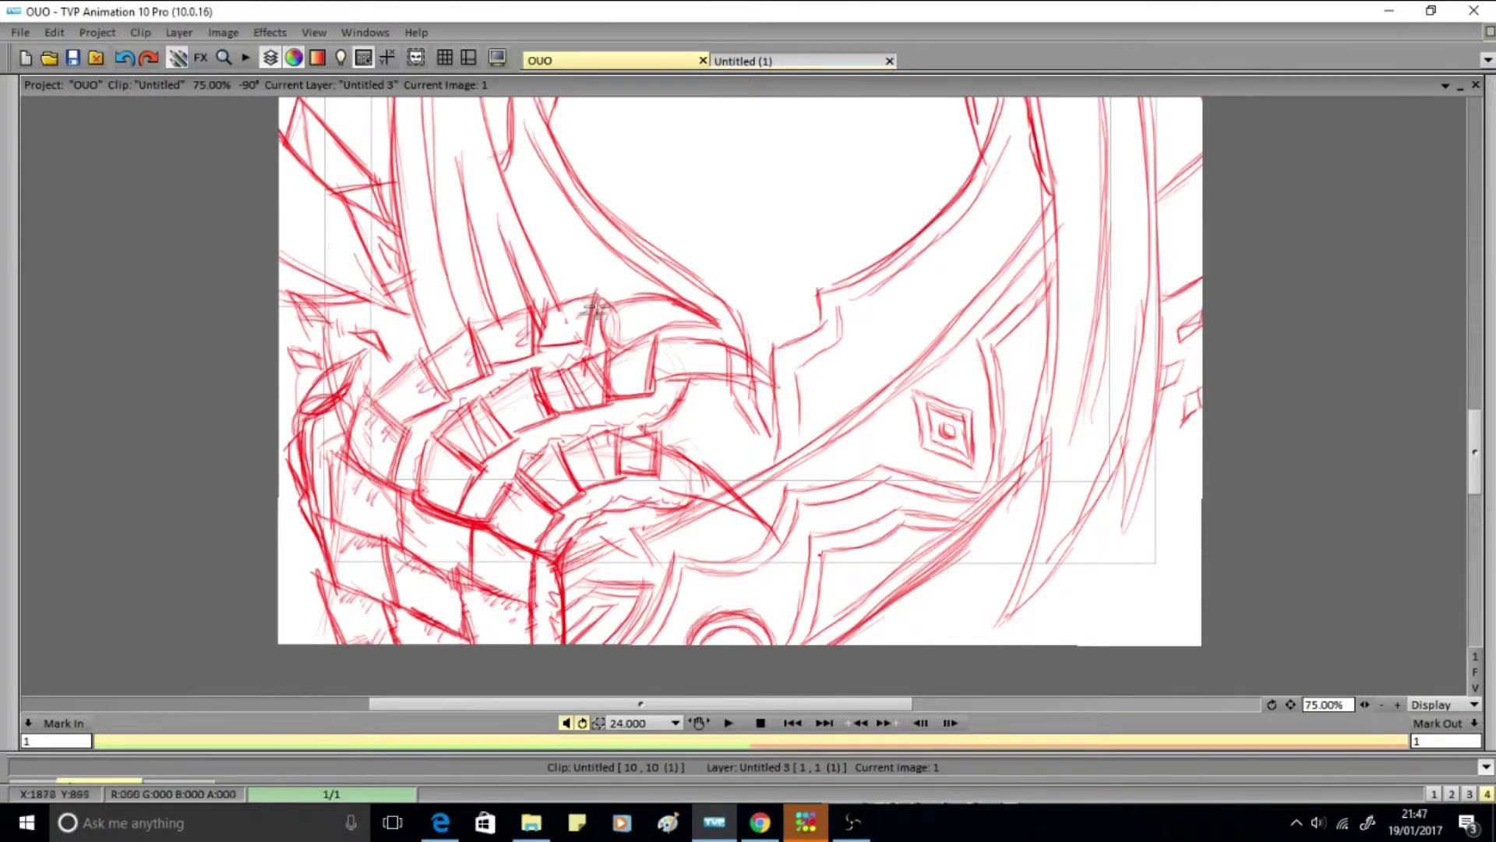
Step: Zoom out to 33.33% to view the whole drawing
scroll(1268, 584, up, 5)
scroll(1269, 585, down, 5)
scroll(1269, 584, up, 5)
scroll(1325, 647, up, 5)
click(1382, 705)
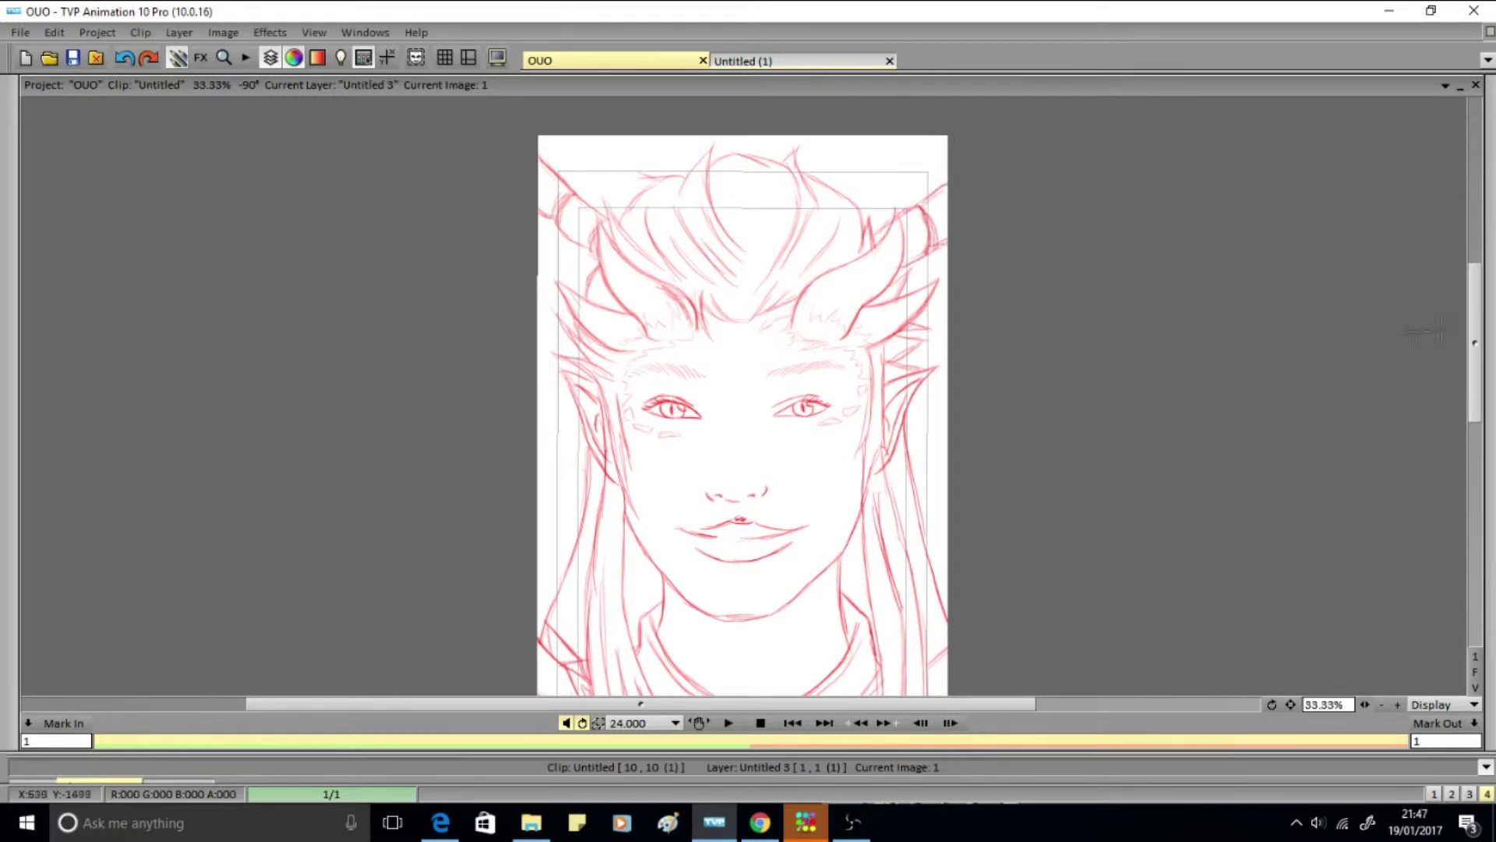
Step: Toggle the panels and timeline, ending with them hidden for a larger canvas
scroll(1425, 331, down, 3)
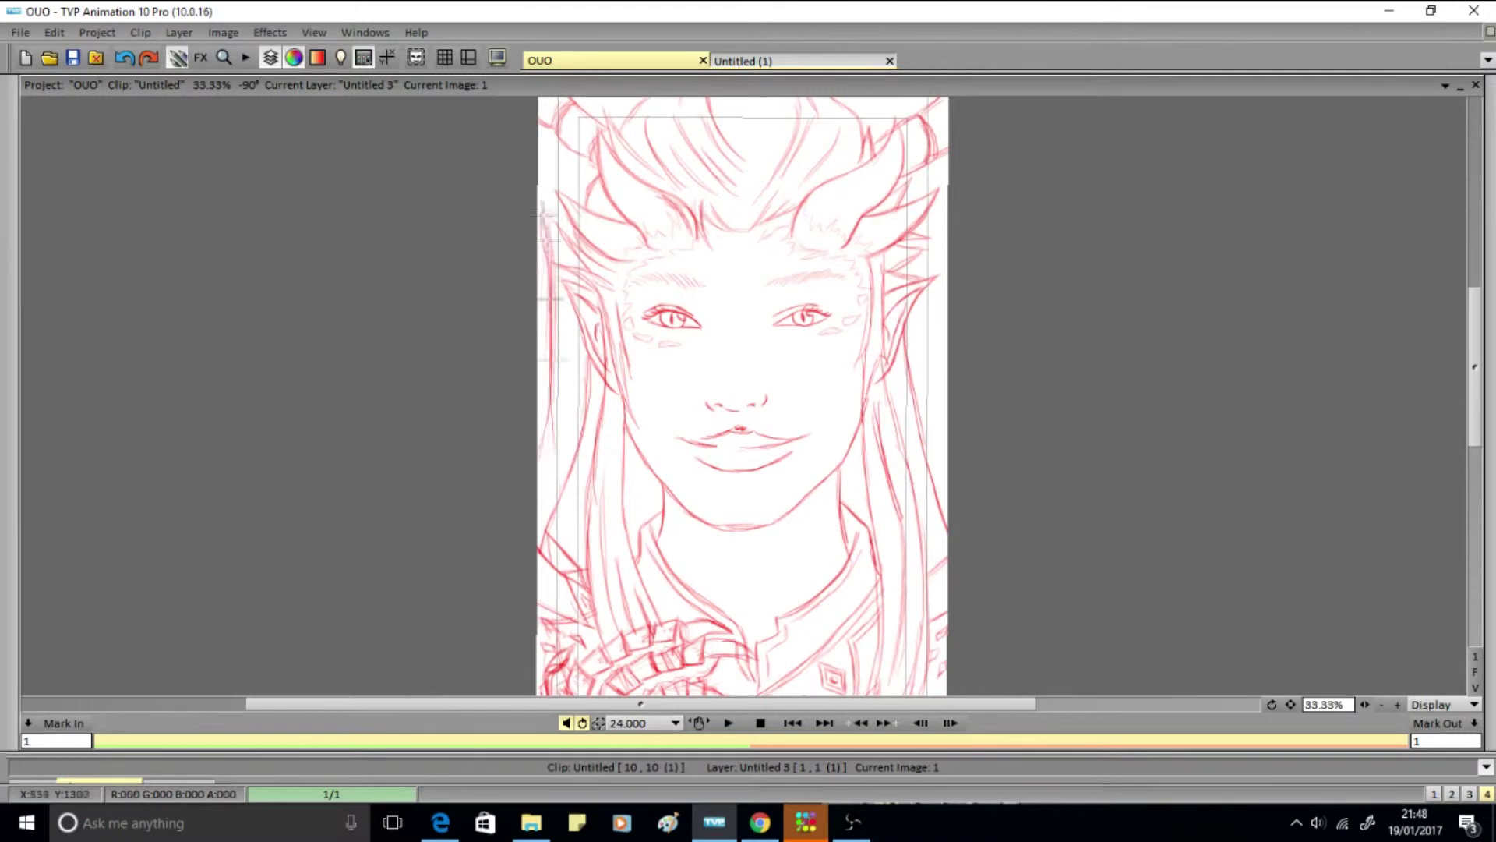
key(Tab)
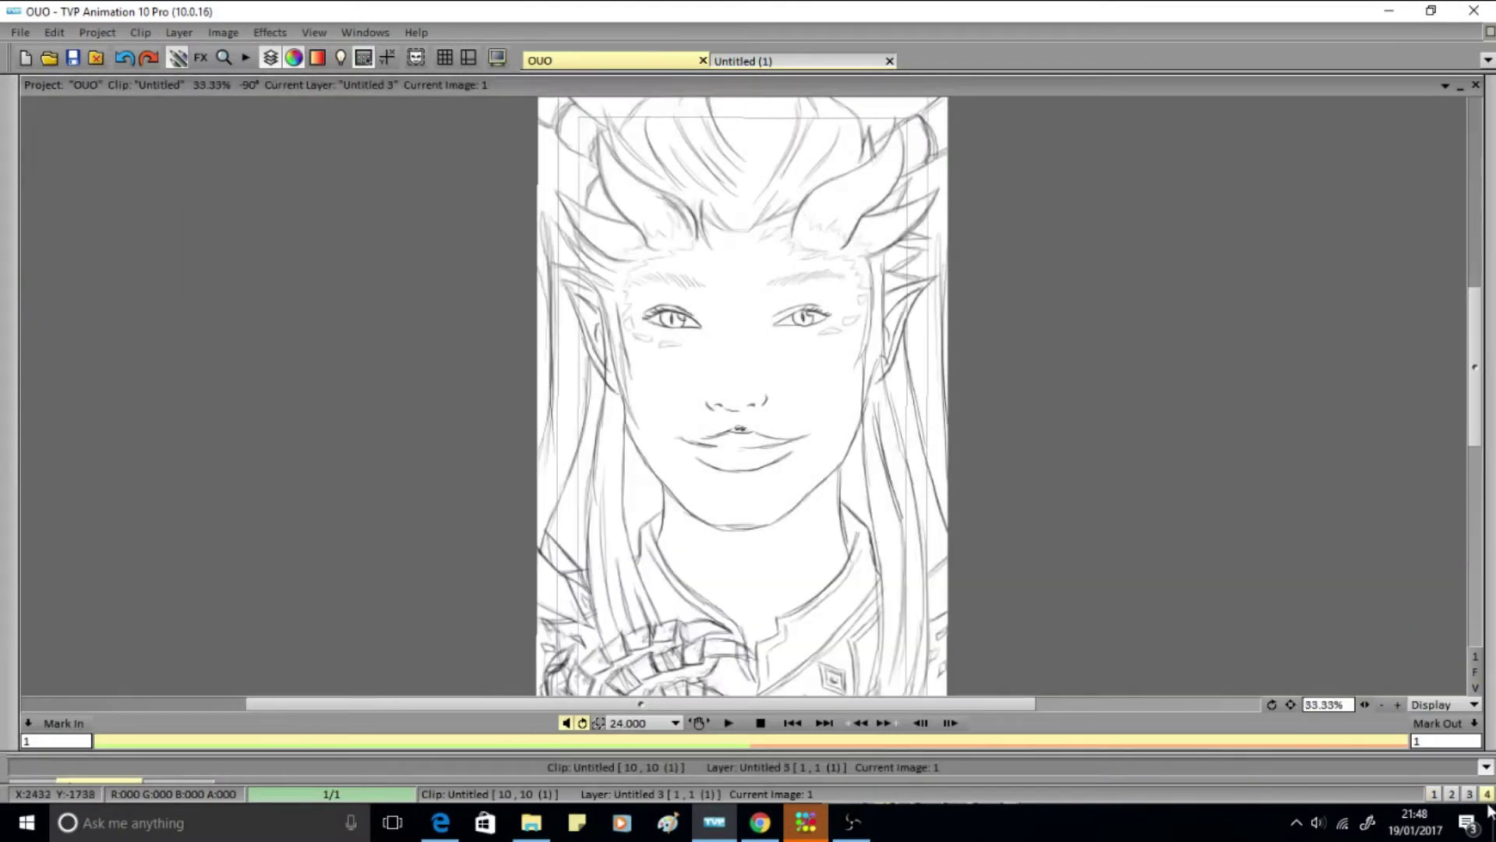
click(1486, 794)
click(1434, 793)
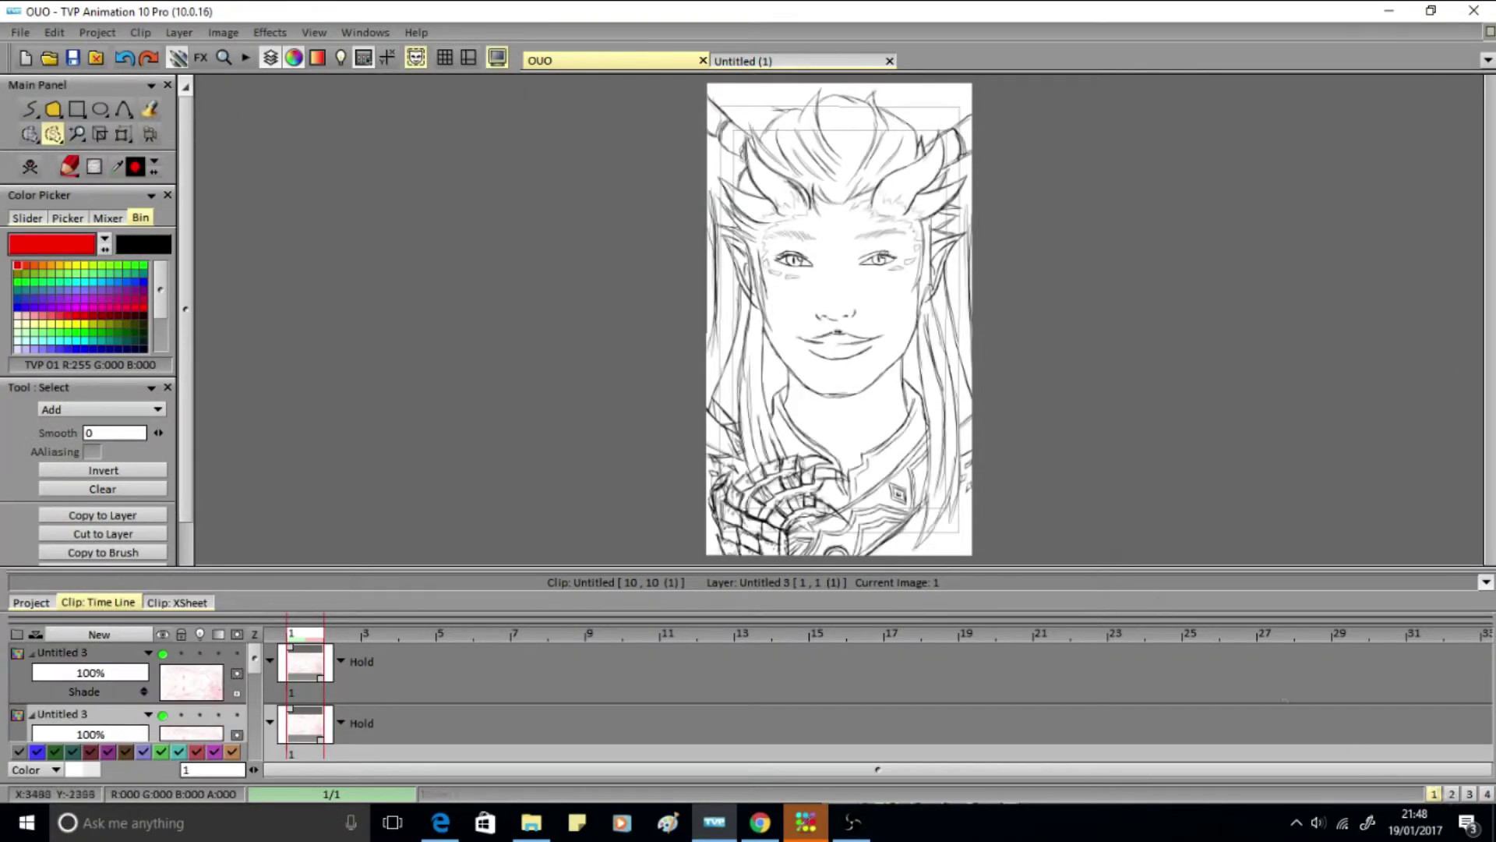
key(Tab)
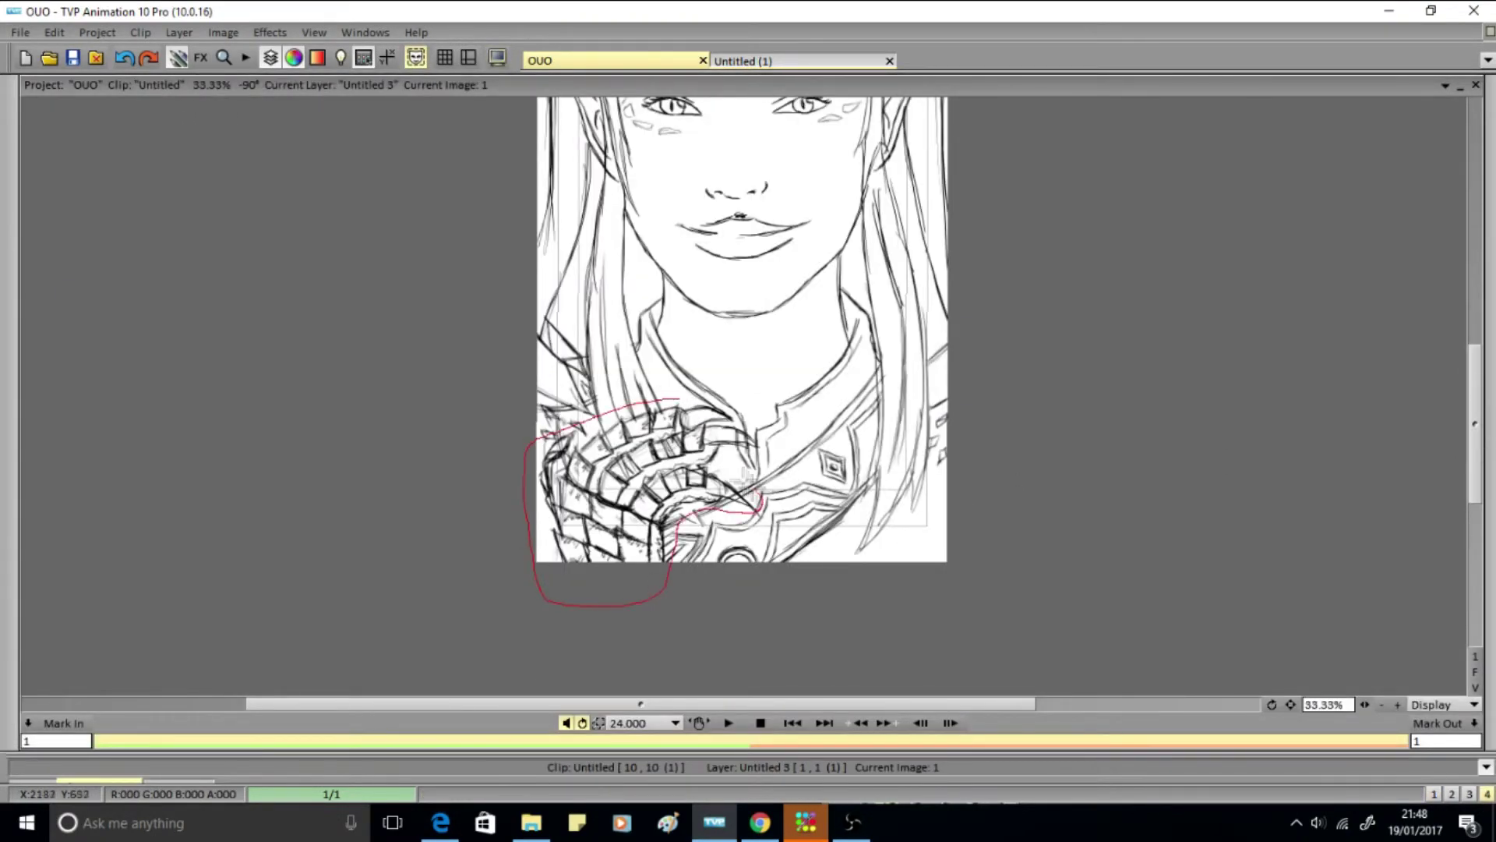
Step: Select the pauldron outline and warp it larger toward the neck, applying the warp
click(251, 153)
drag(765, 468, 797, 415)
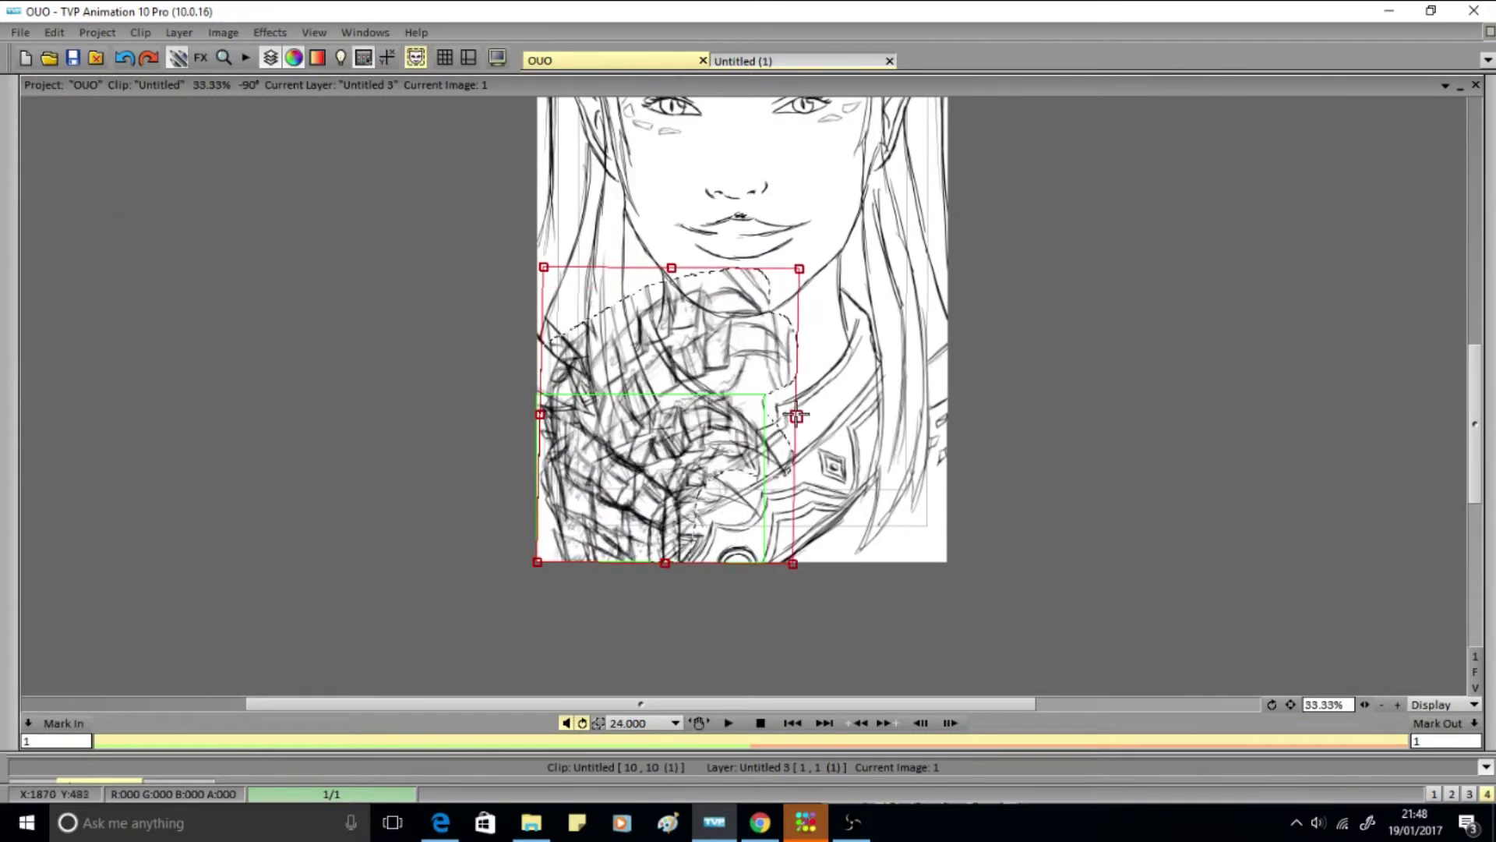
key(Return)
key(Tab)
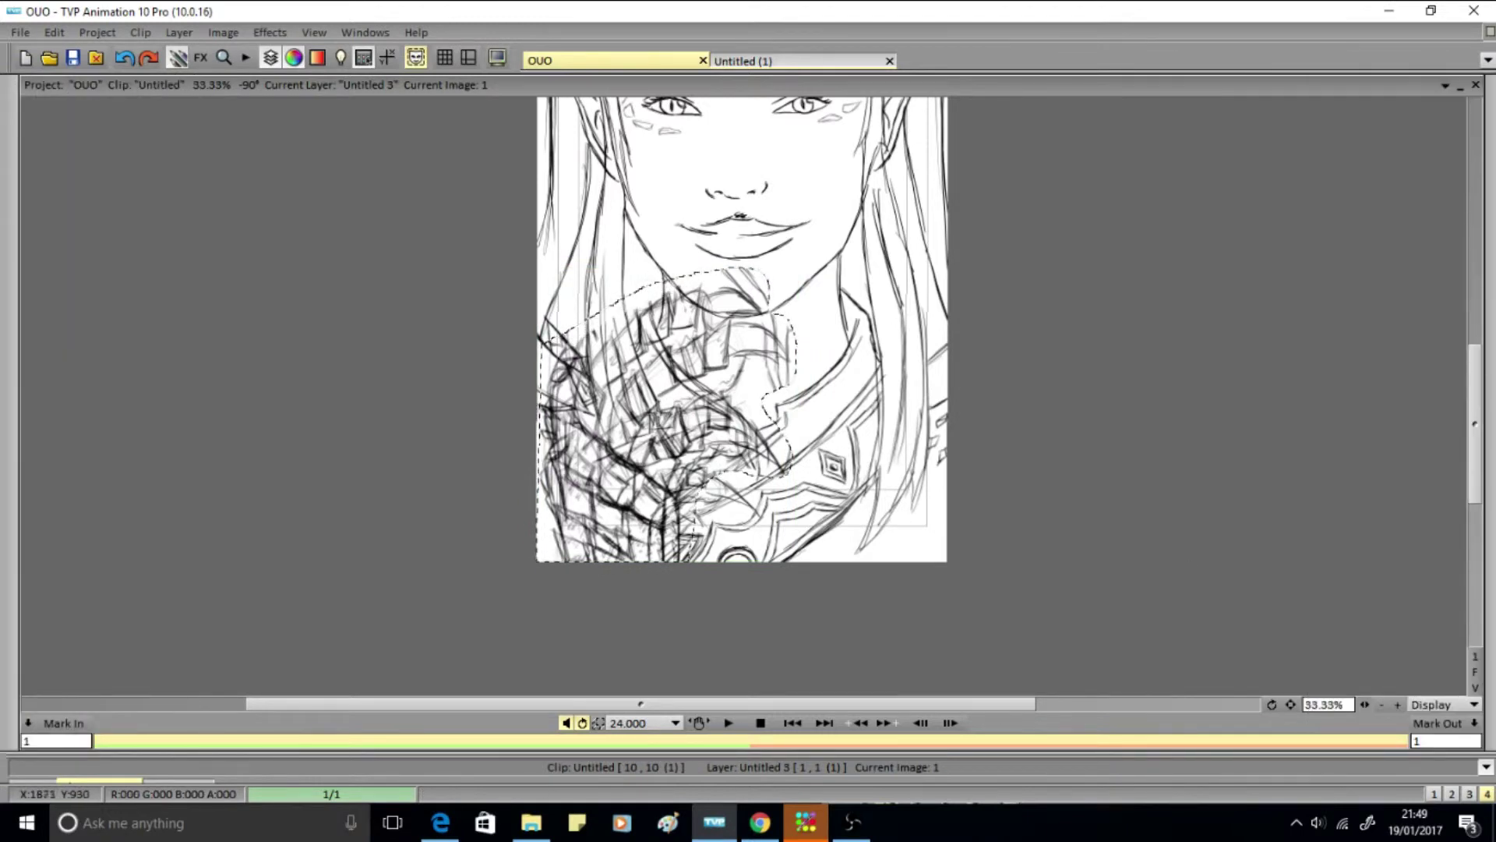
click(138, 32)
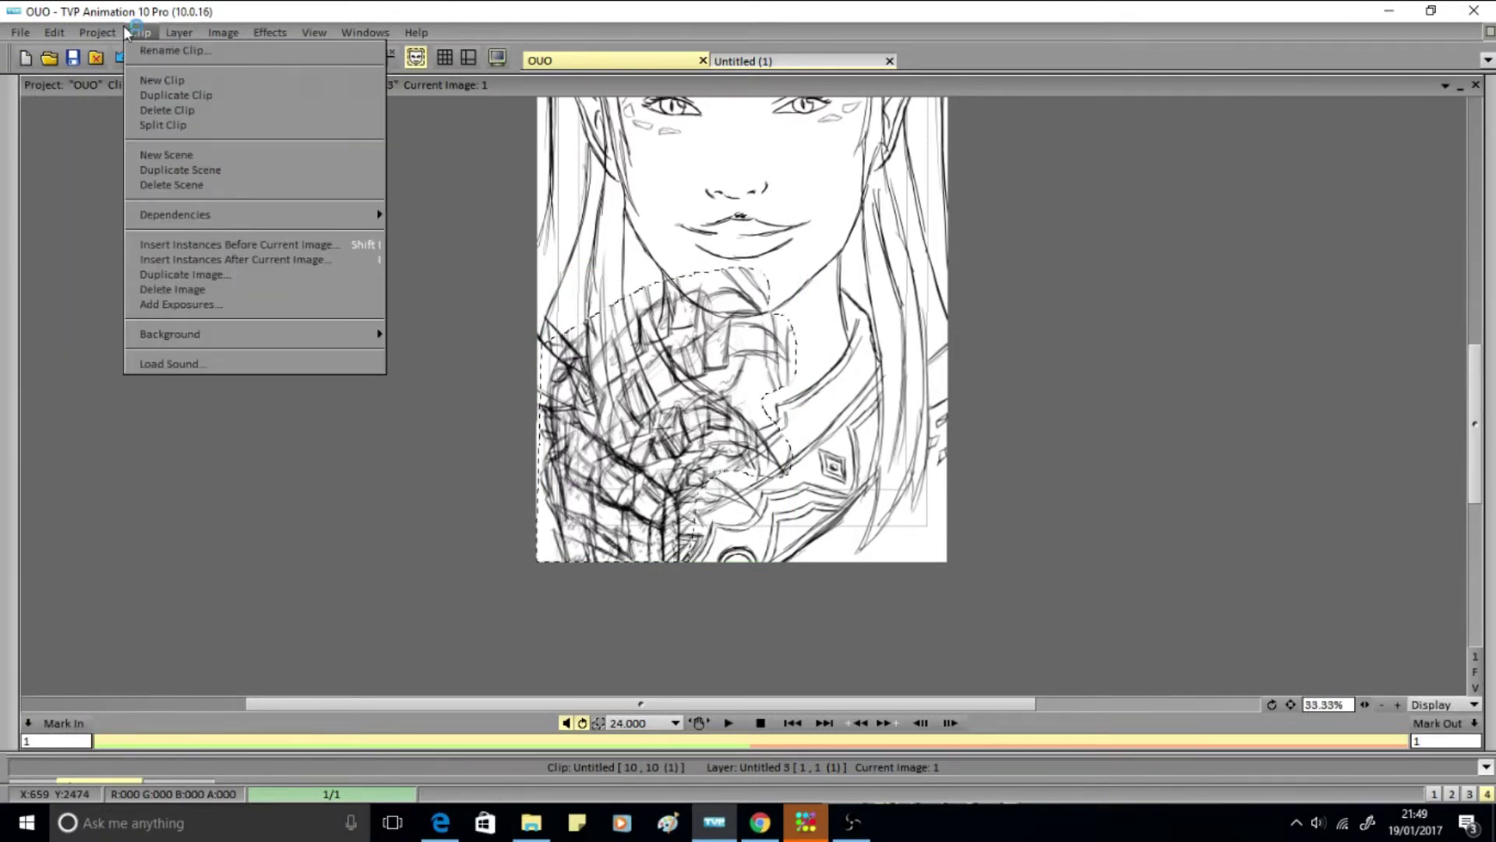
Step: Deactivate the top Untitled 3 layer and capture the pauldron as a Cut Brush
click(224, 11)
key(Tab)
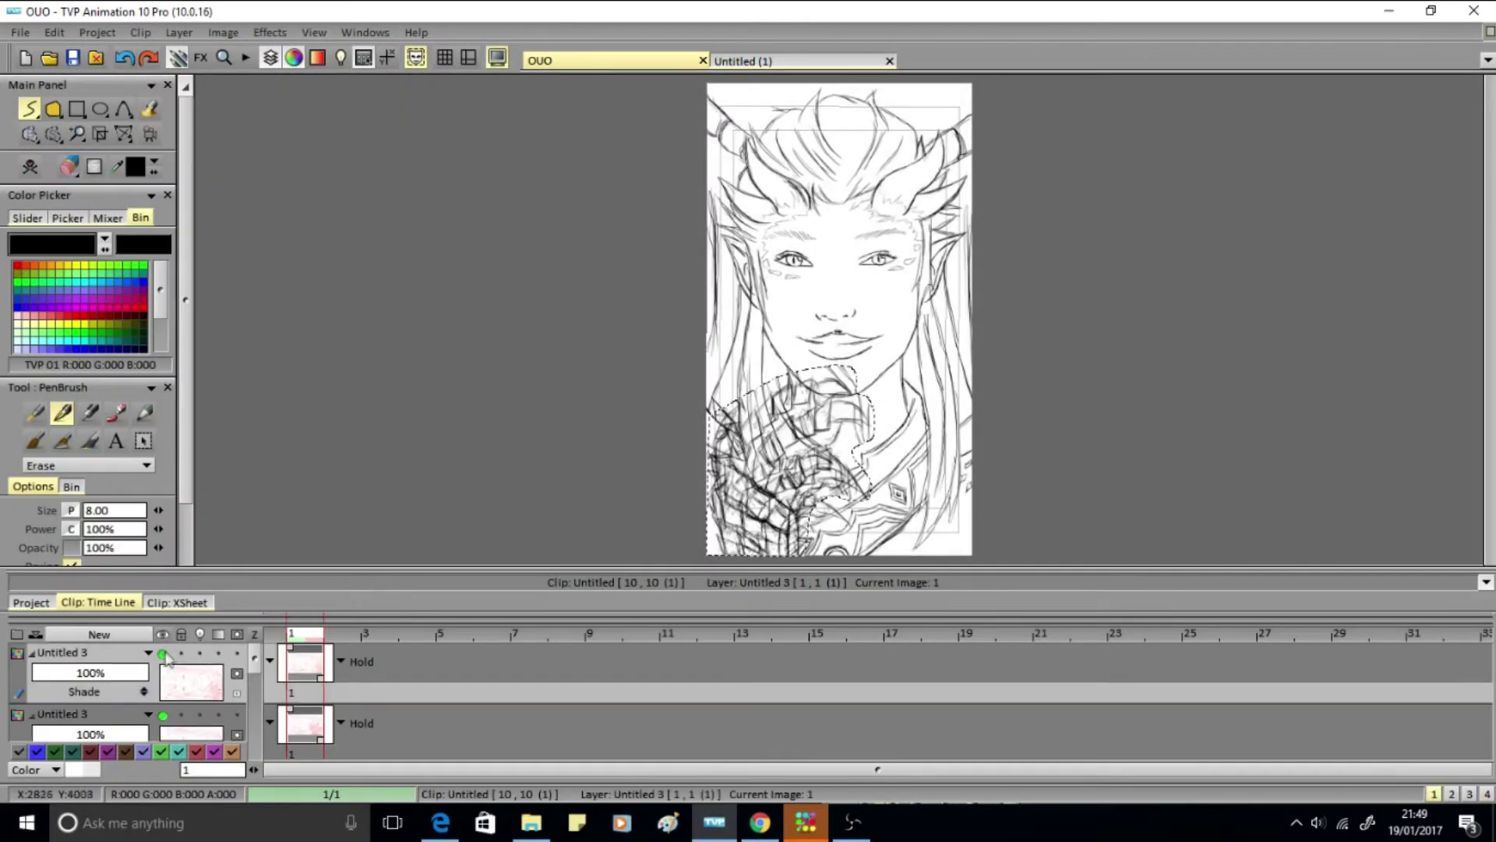
click(162, 653)
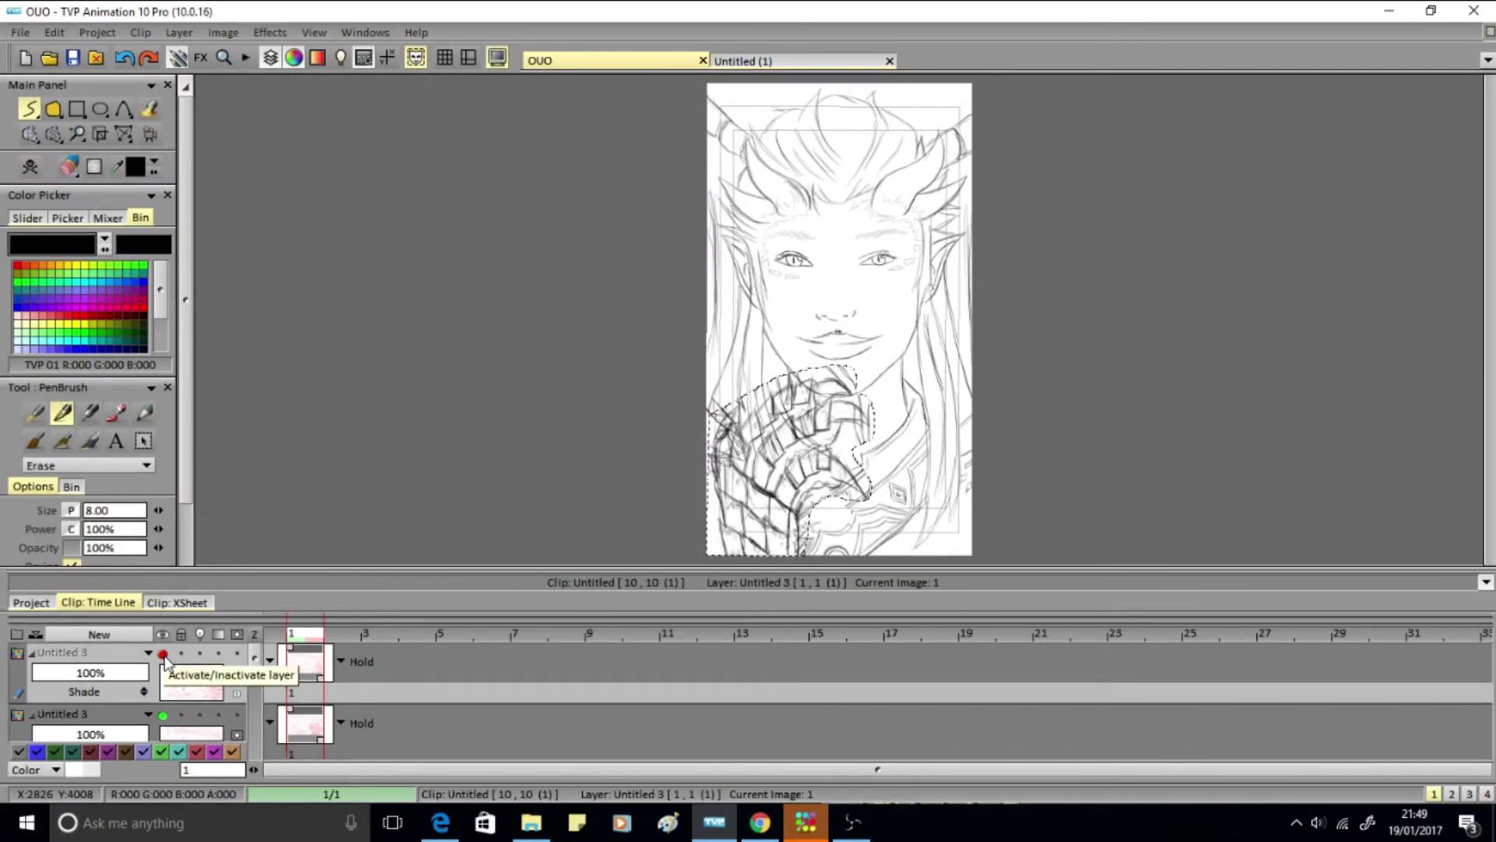
click(29, 133)
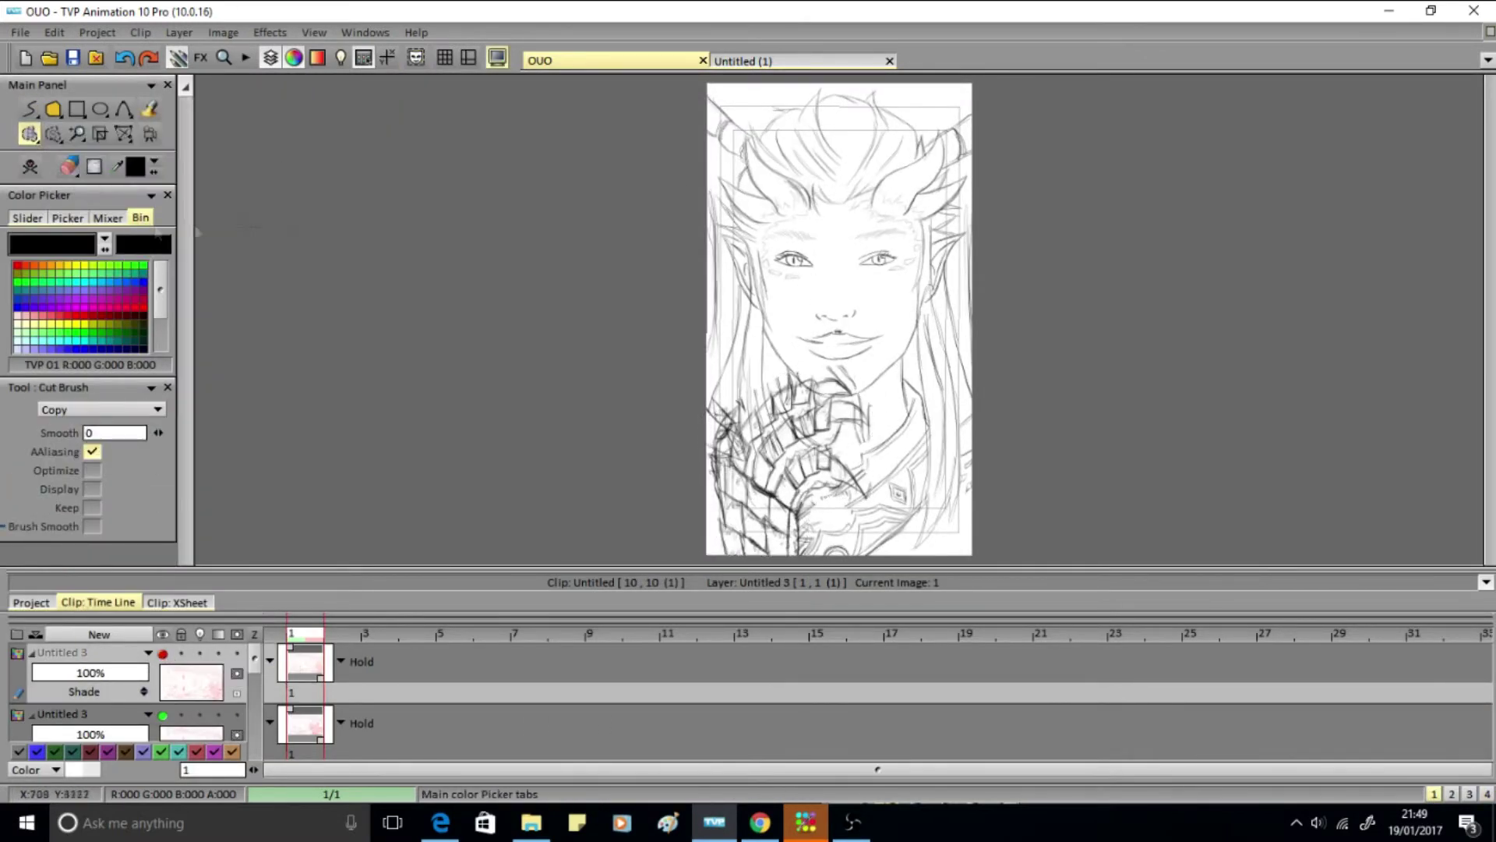
click(142, 716)
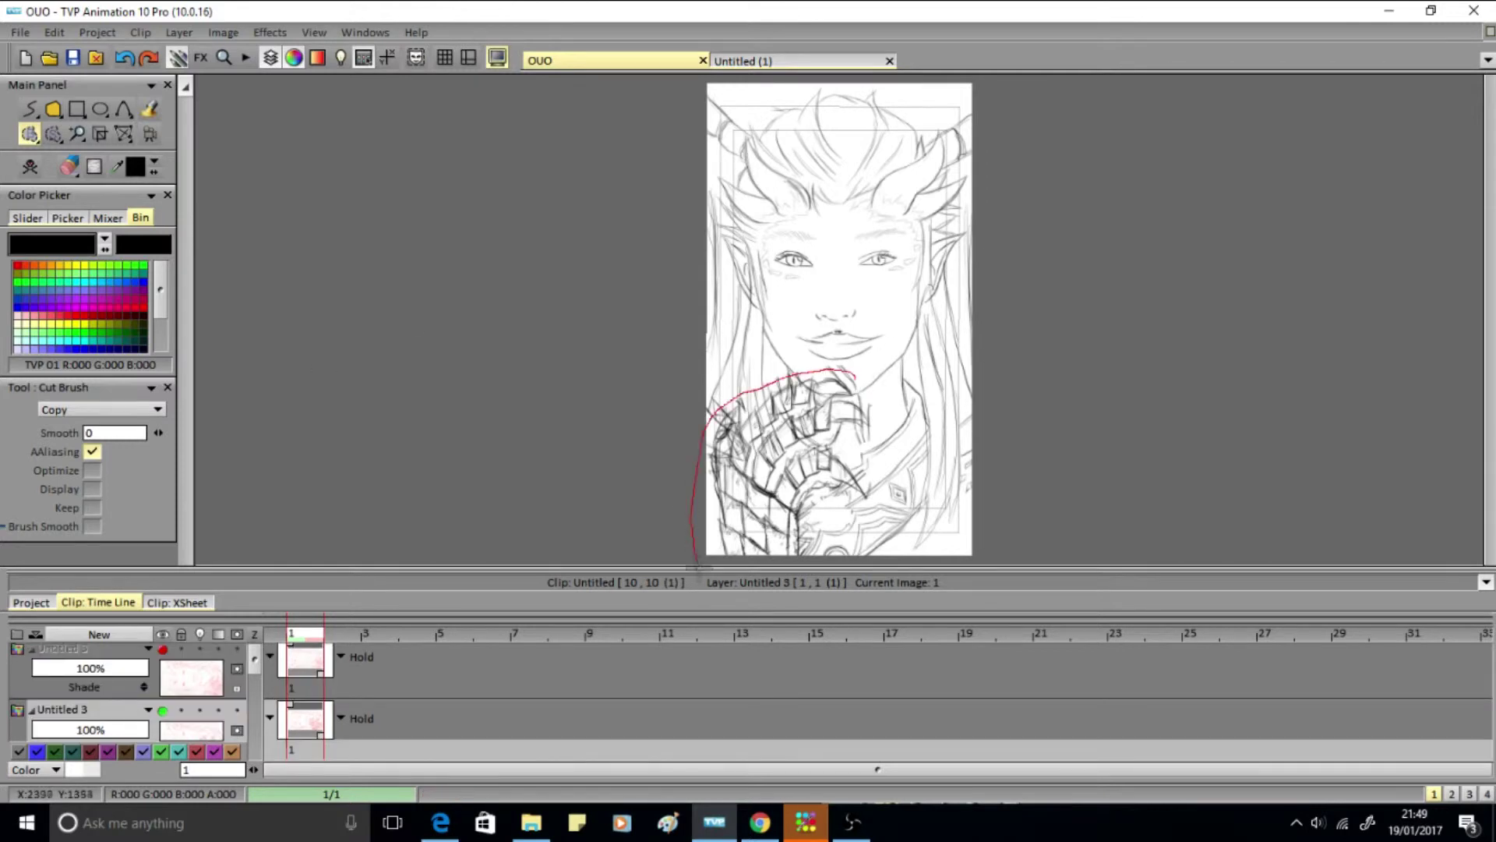
drag(873, 497, 855, 377)
Step: Add layer Untitled 4, hide the Untitled 3 sketch and zoom to 50%
key(ctrl+shift+n)
click(531, 495)
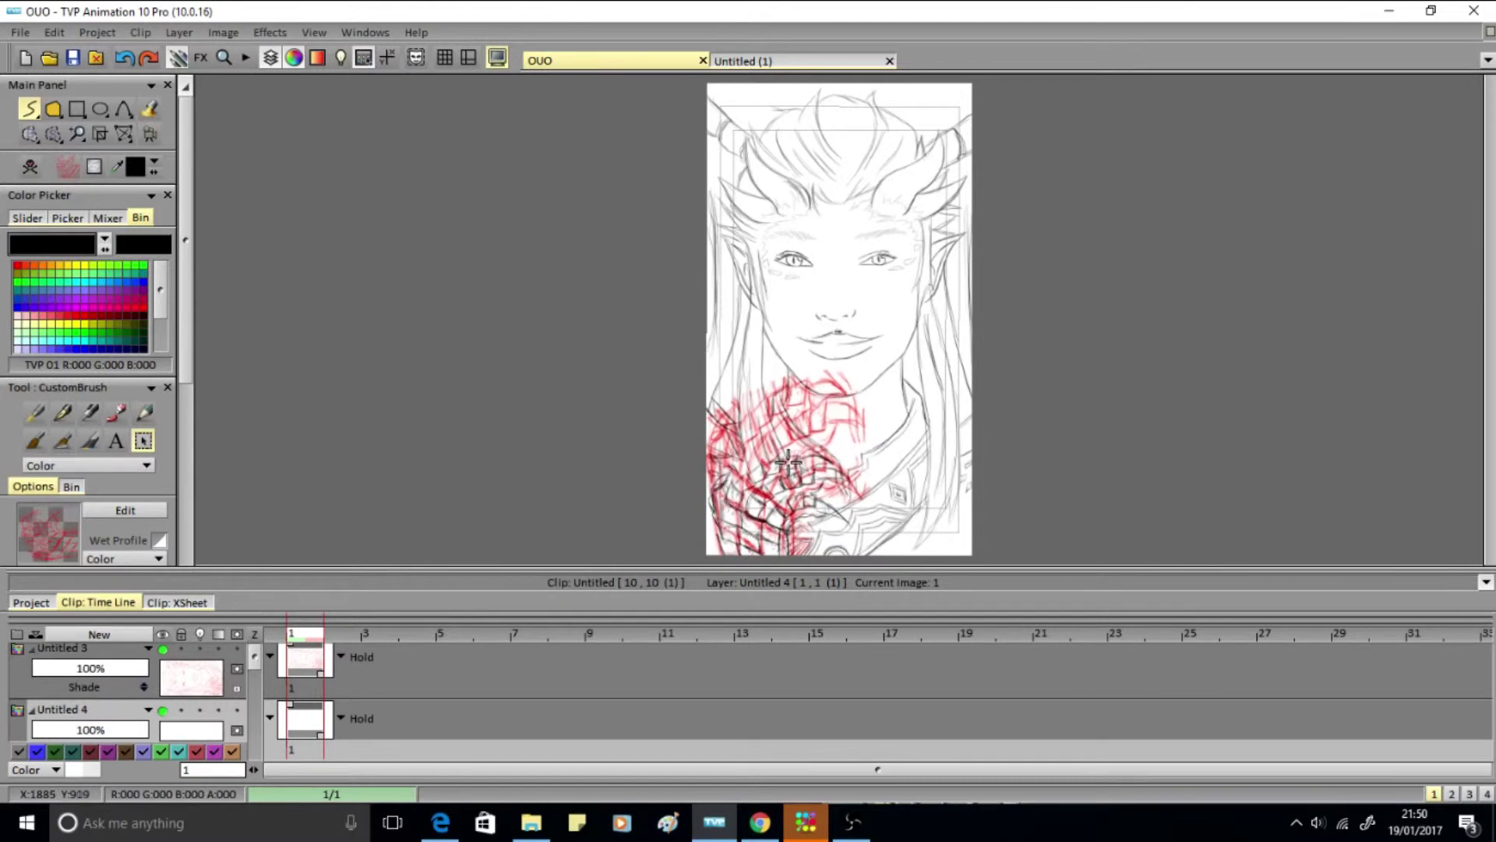
click(162, 649)
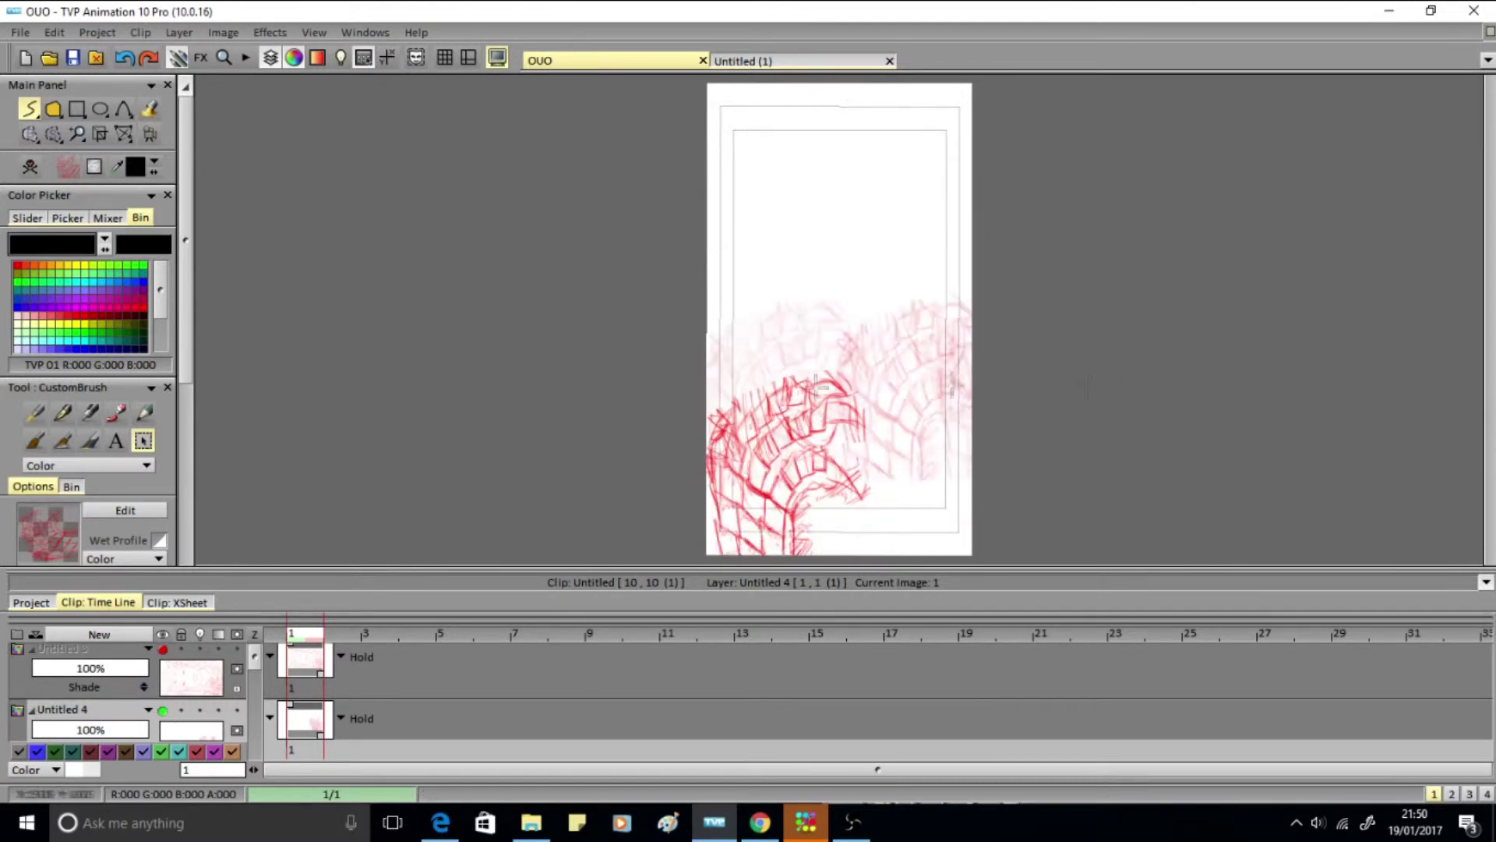
click(1487, 794)
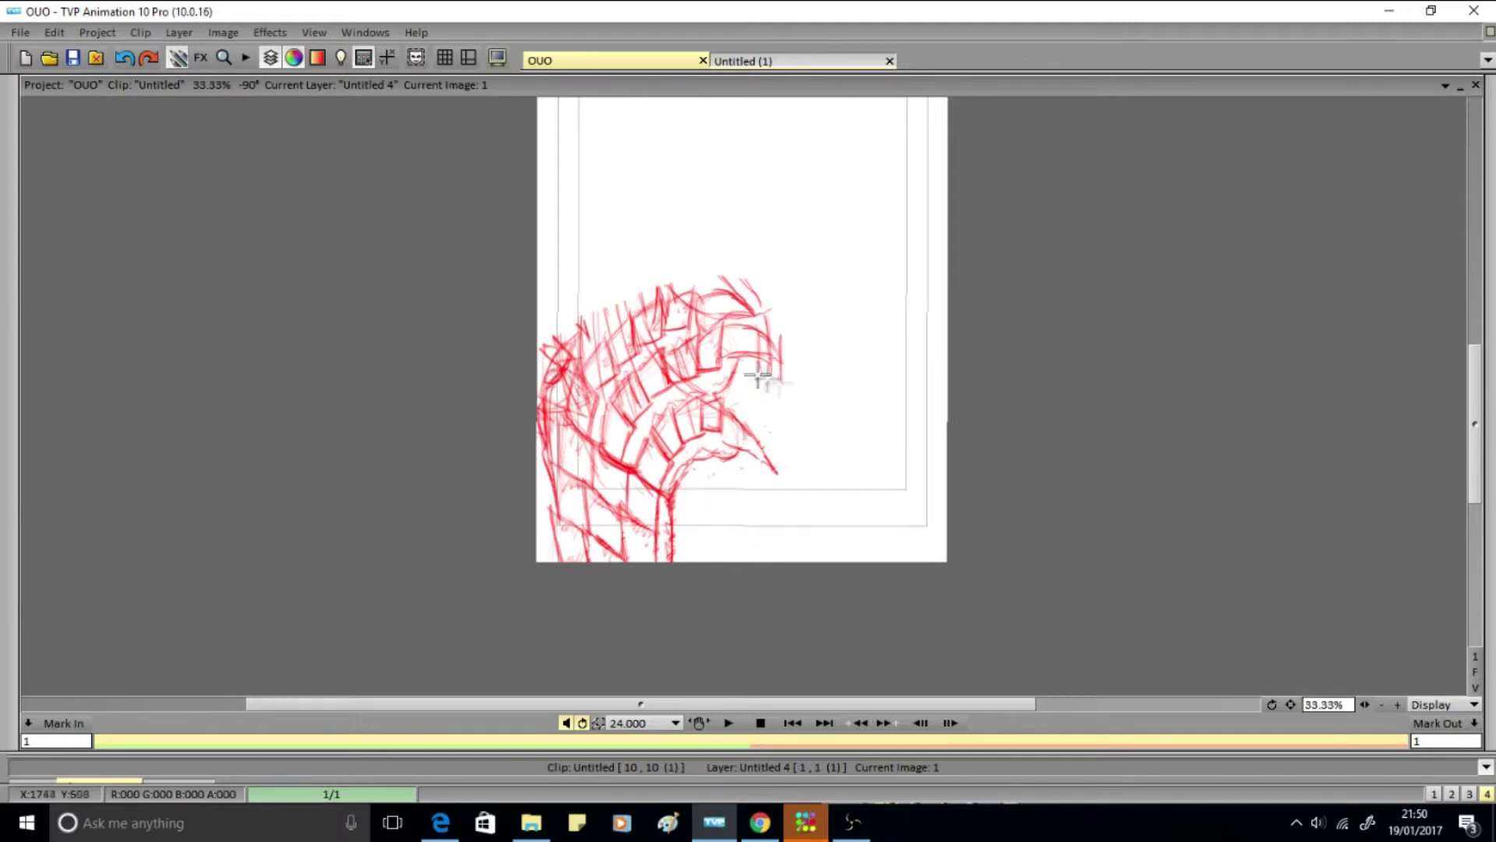
key(plus)
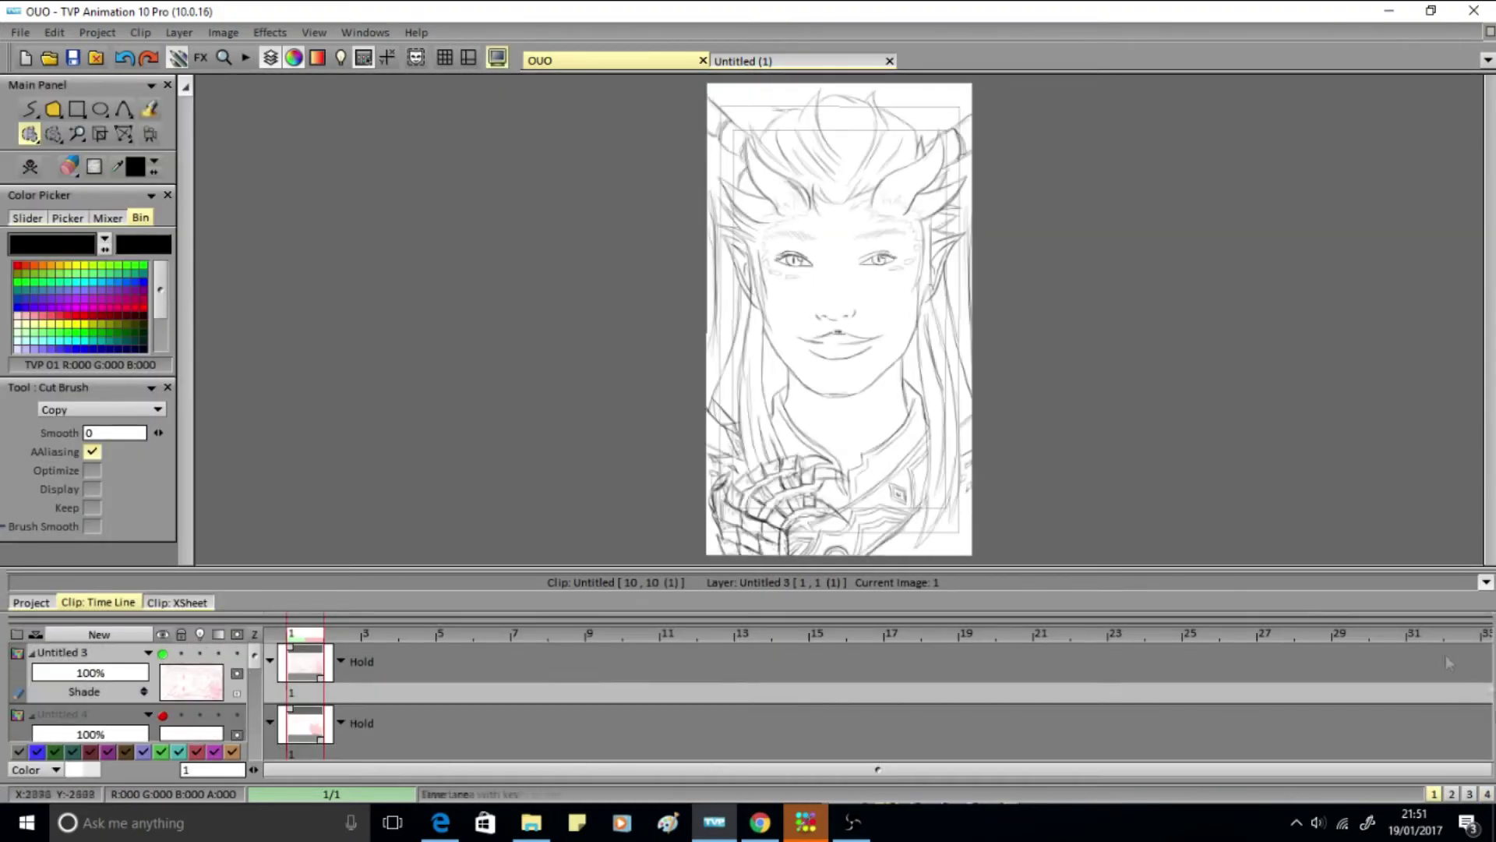
Step: Lasso the red pauldron copy and warp it into place
key(ctrl+4)
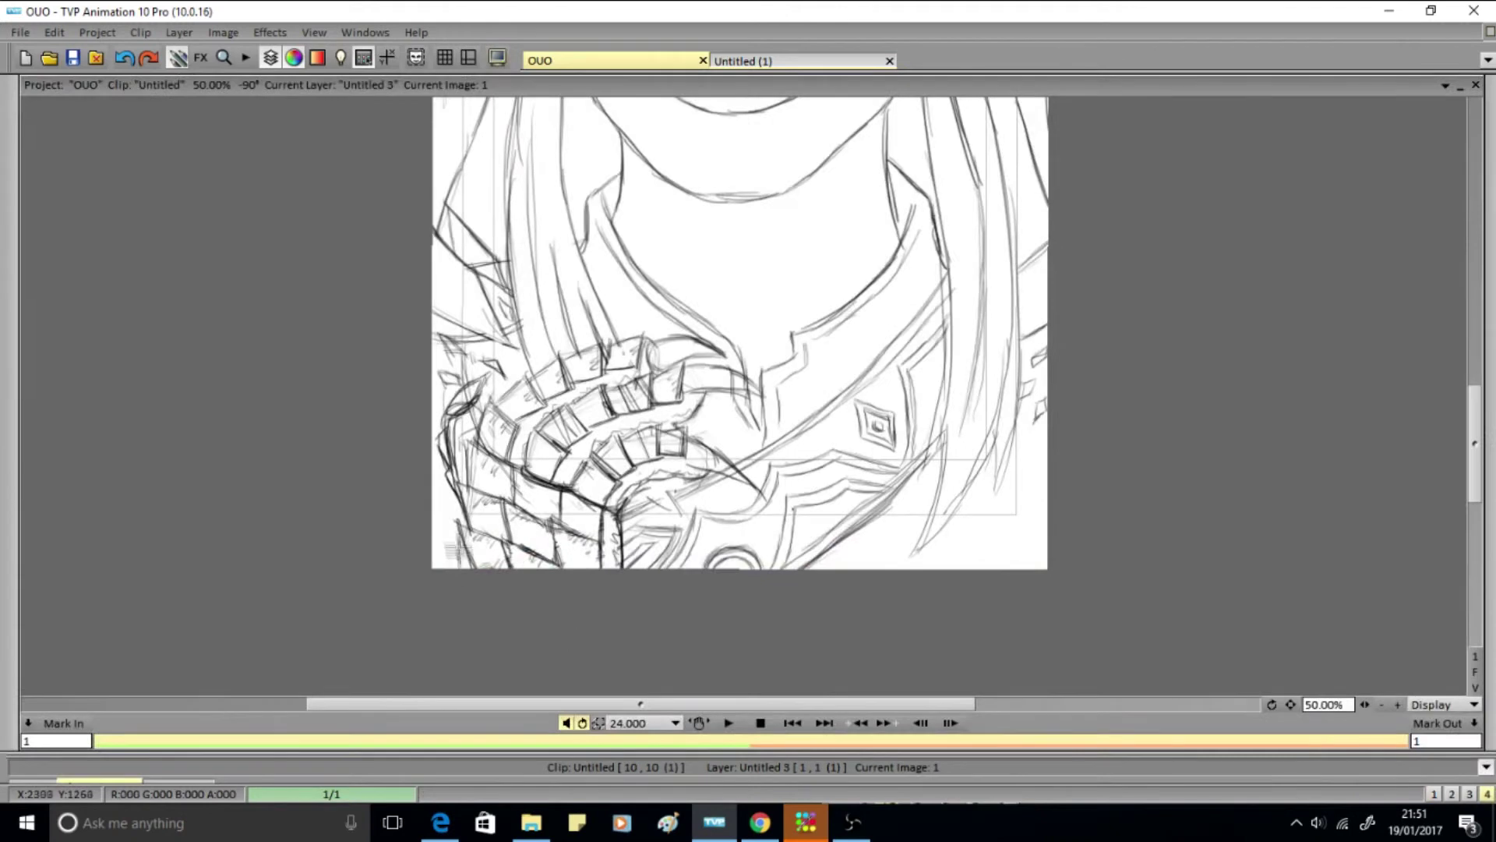
drag(450, 399, 606, 335)
drag(778, 392, 686, 562)
key(ctrl+1)
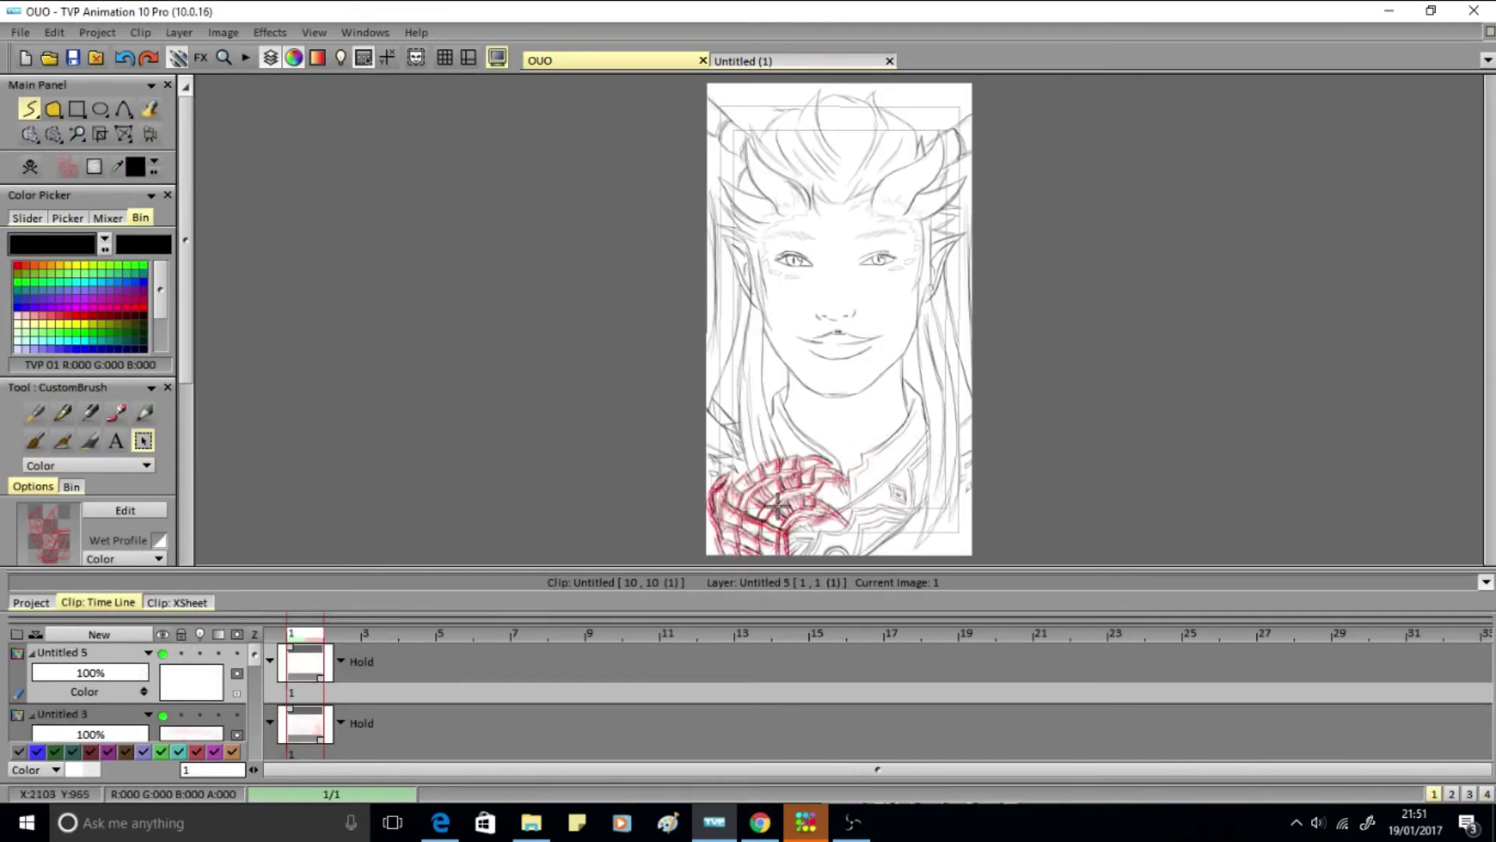
click(123, 133)
drag(857, 462, 819, 460)
Step: Make Untitled 5's blending render dark and erase the old pauldron lines underneath
right_click(131, 723)
click(131, 724)
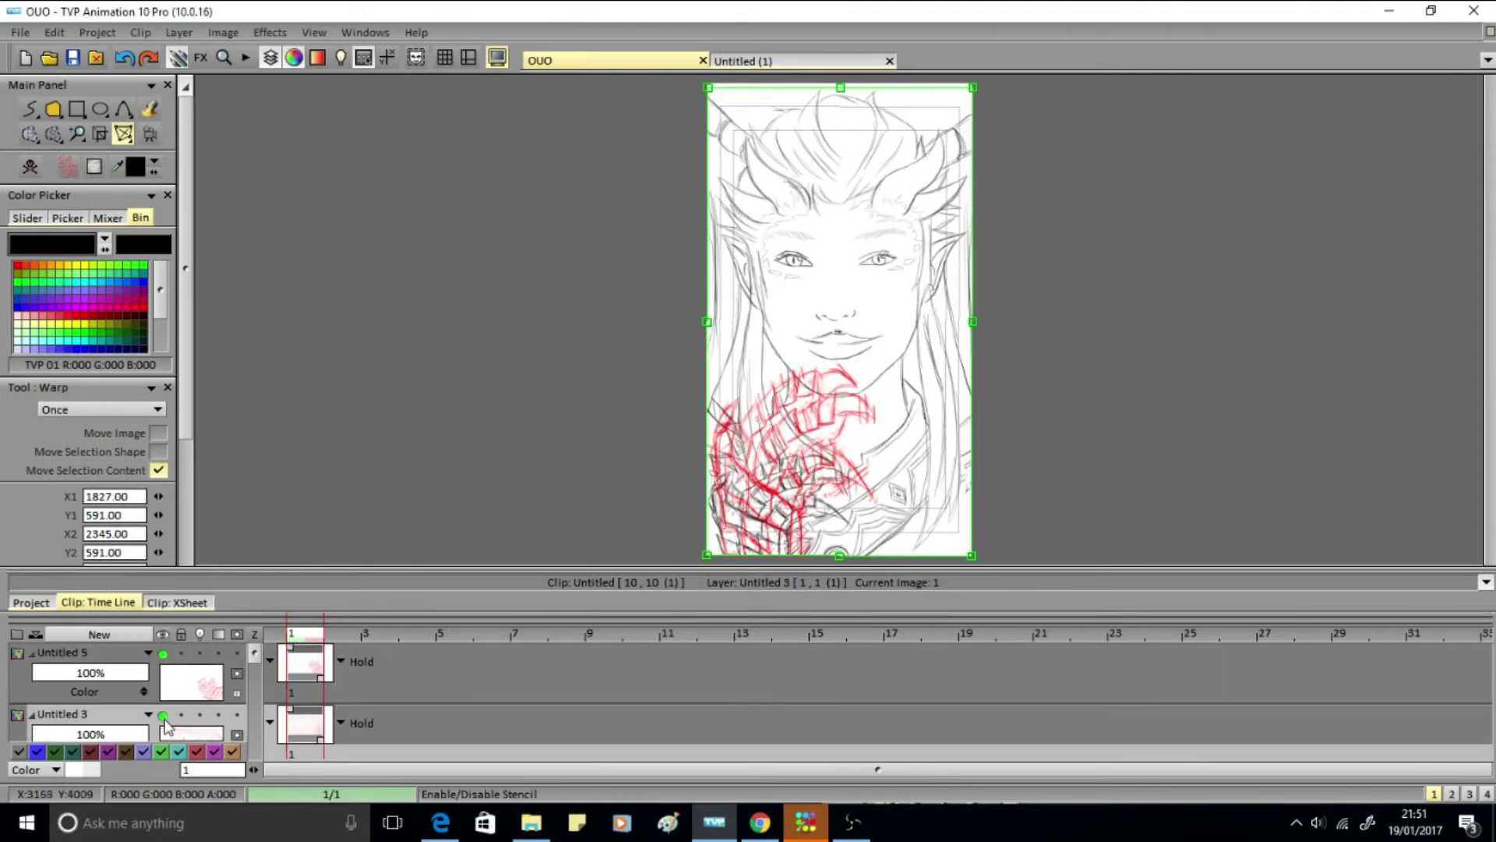
click(144, 692)
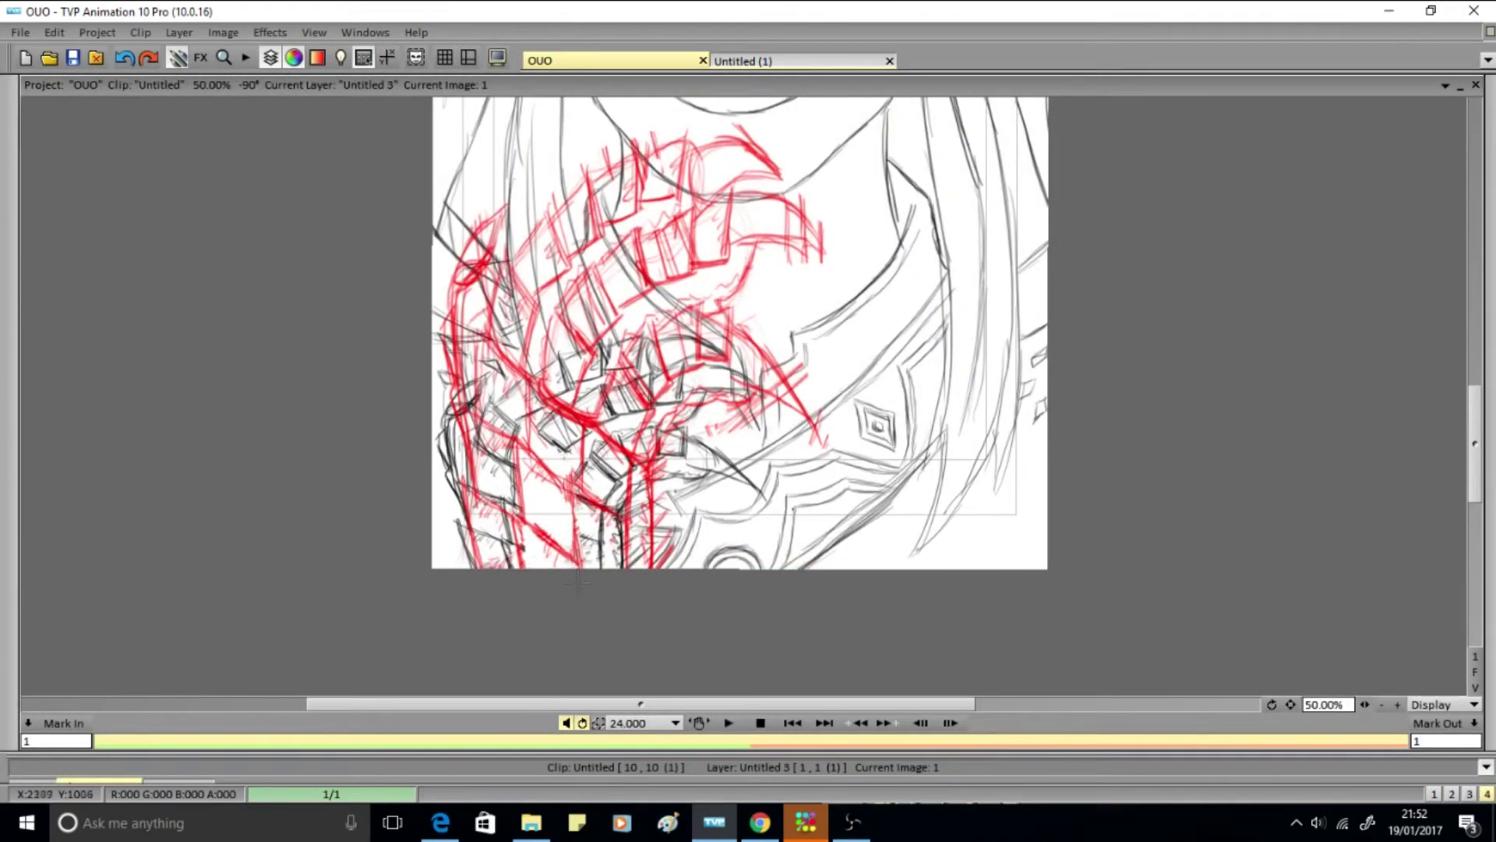
drag(573, 569, 616, 488)
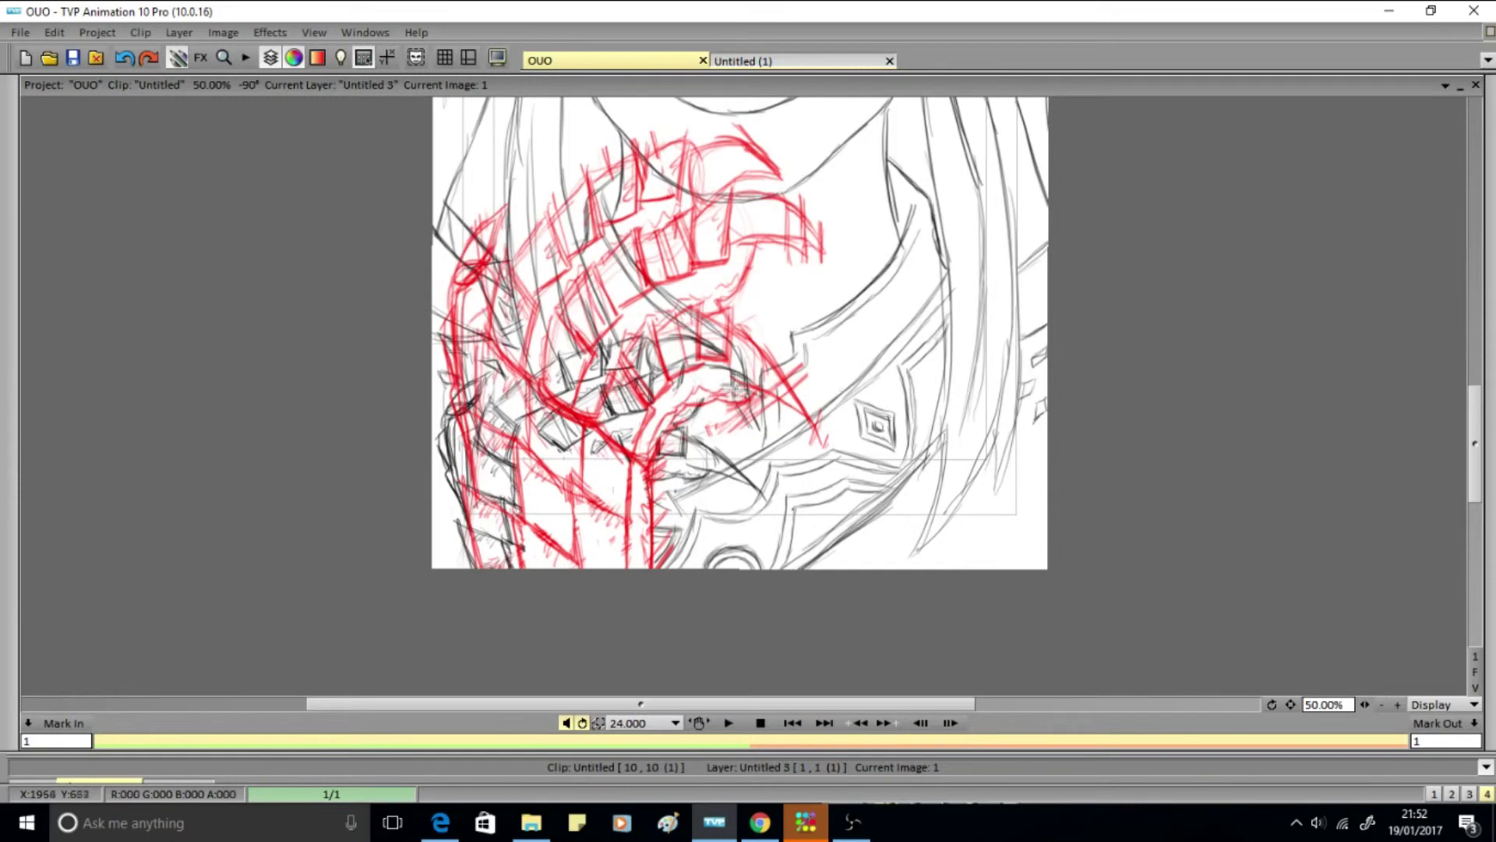
drag(510, 405, 507, 567)
mouse_move(503, 495)
mouse_down()
mouse_move(483, 546)
mouse_move(467, 420)
mouse_move(480, 367)
mouse_move(545, 406)
mouse_move(618, 396)
mouse_move(686, 320)
mouse_move(577, 249)
mouse_move(623, 184)
mouse_up()
drag(511, 312, 595, 194)
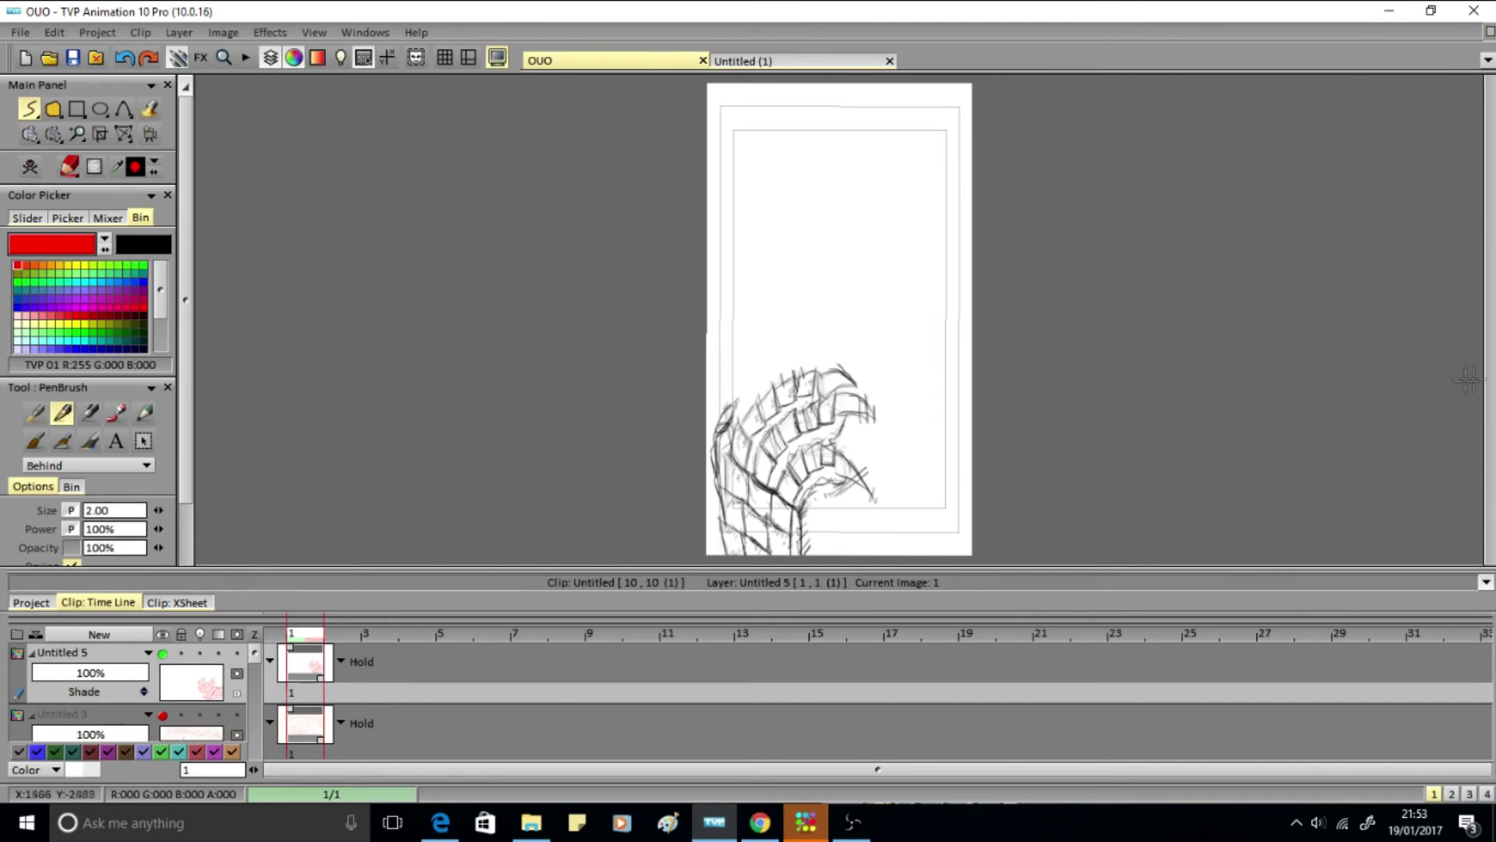
Step: Undo the stray hatching, then warp the pauldron wider leftward and apply it
key(Tab)
key(ctrl+z)
key(ctrl+z)
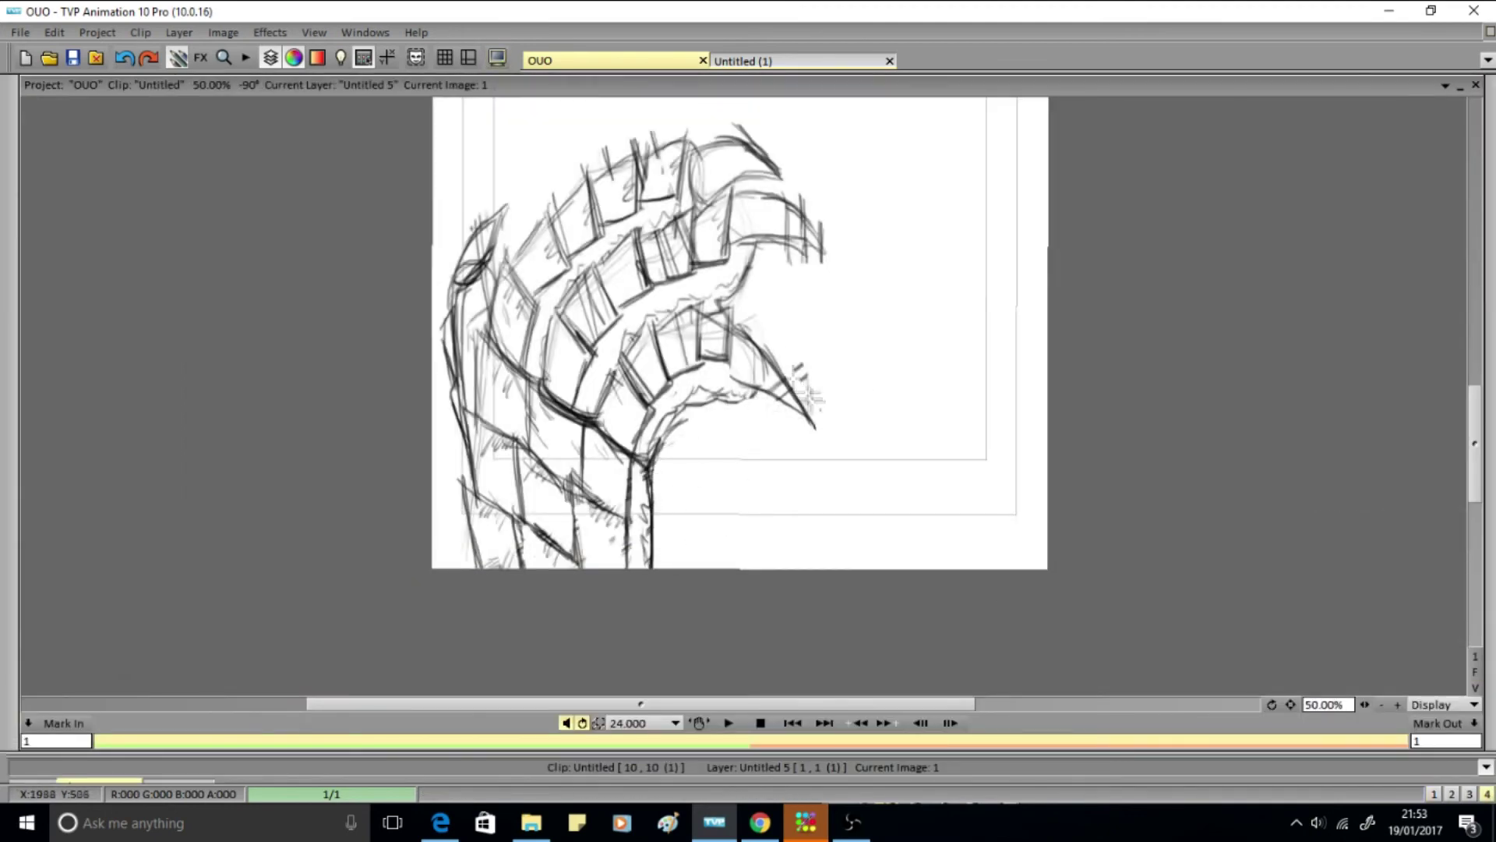
scroll(555, 331, up, 3)
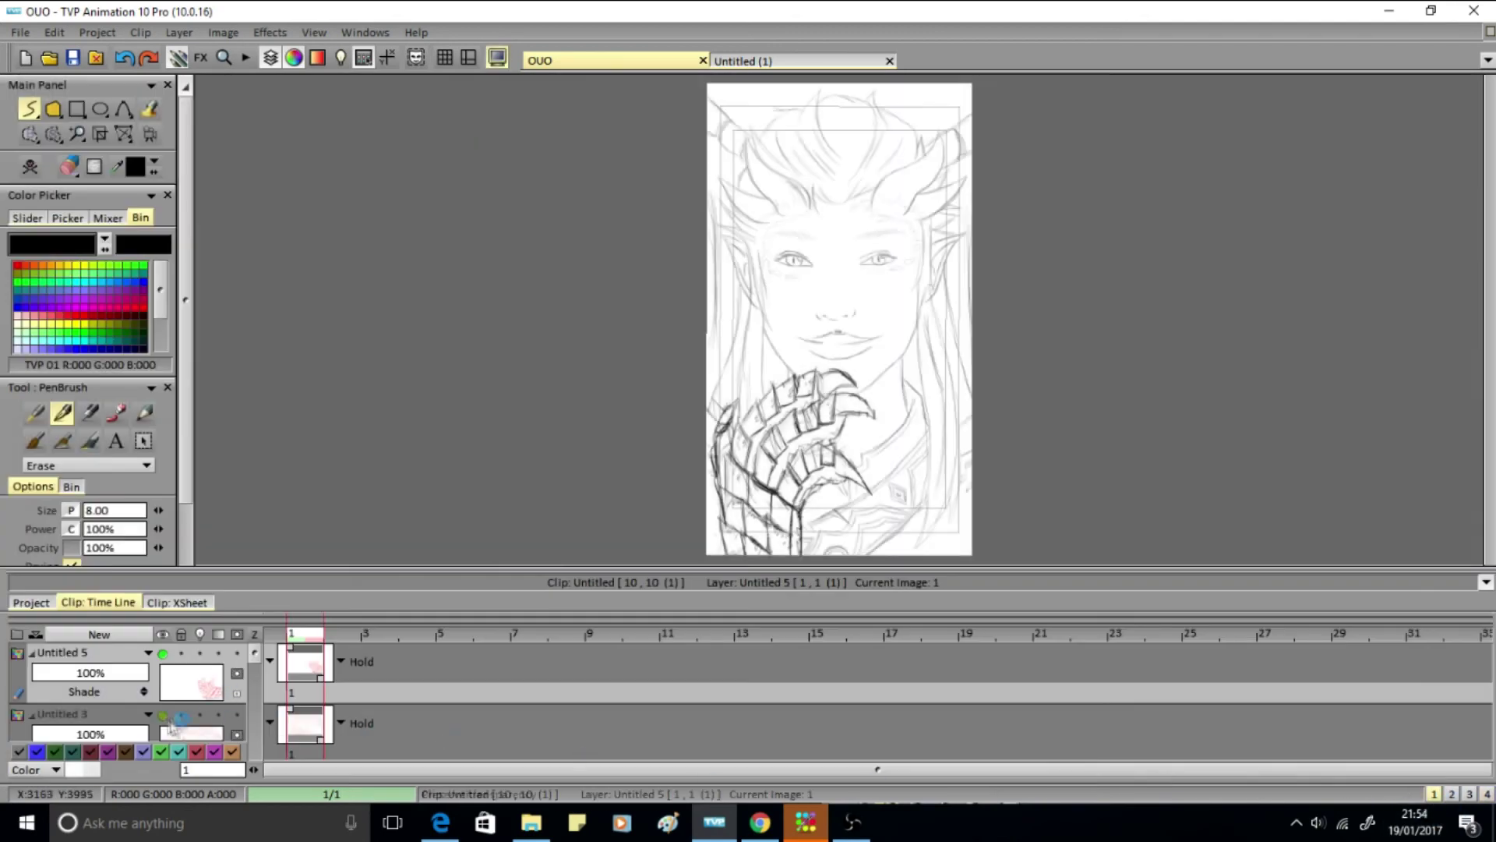
drag(709, 460, 704, 460)
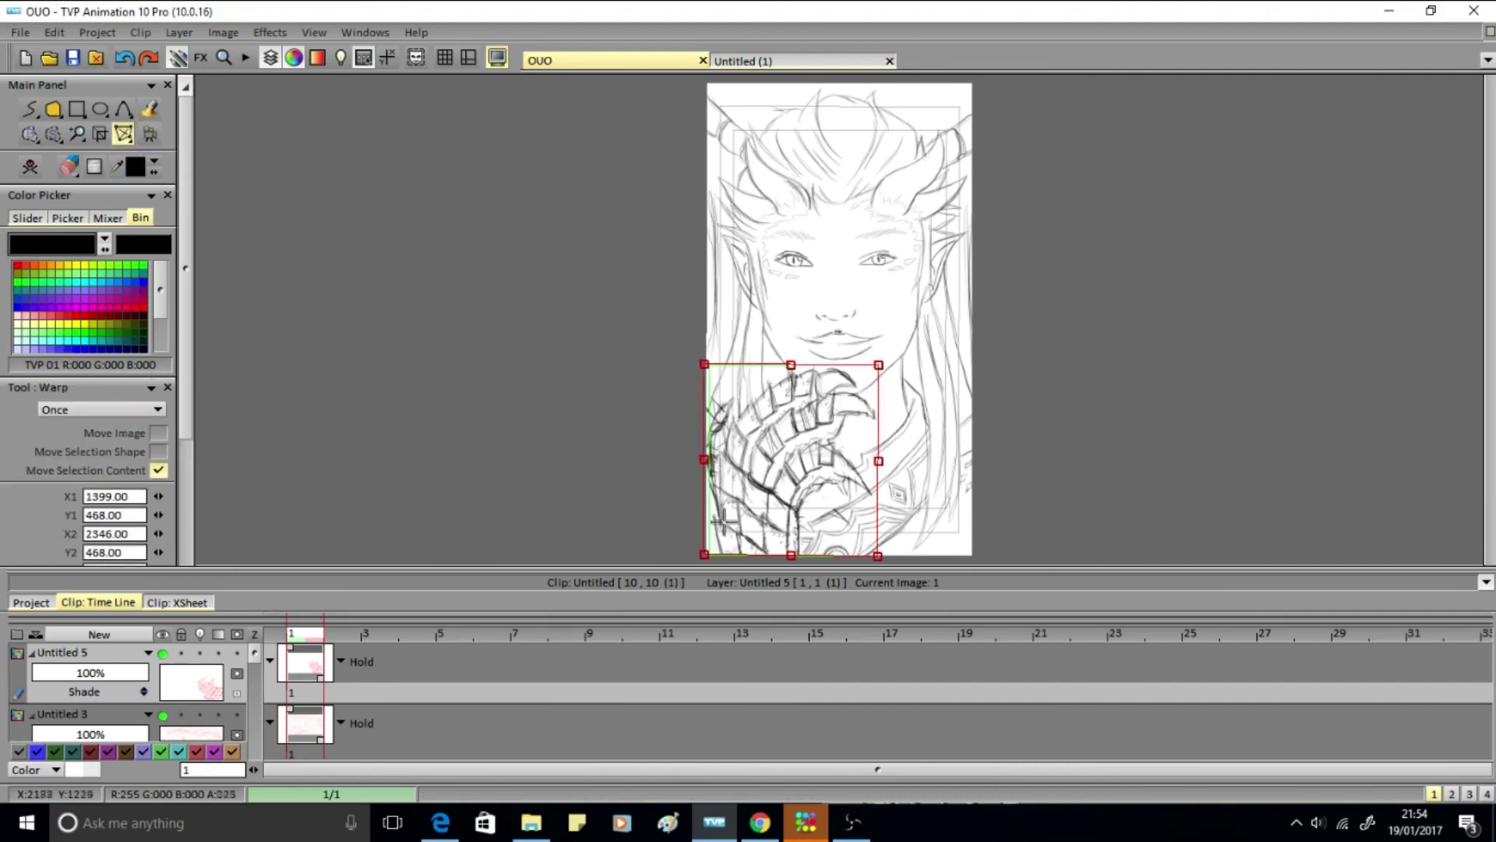
key(b)
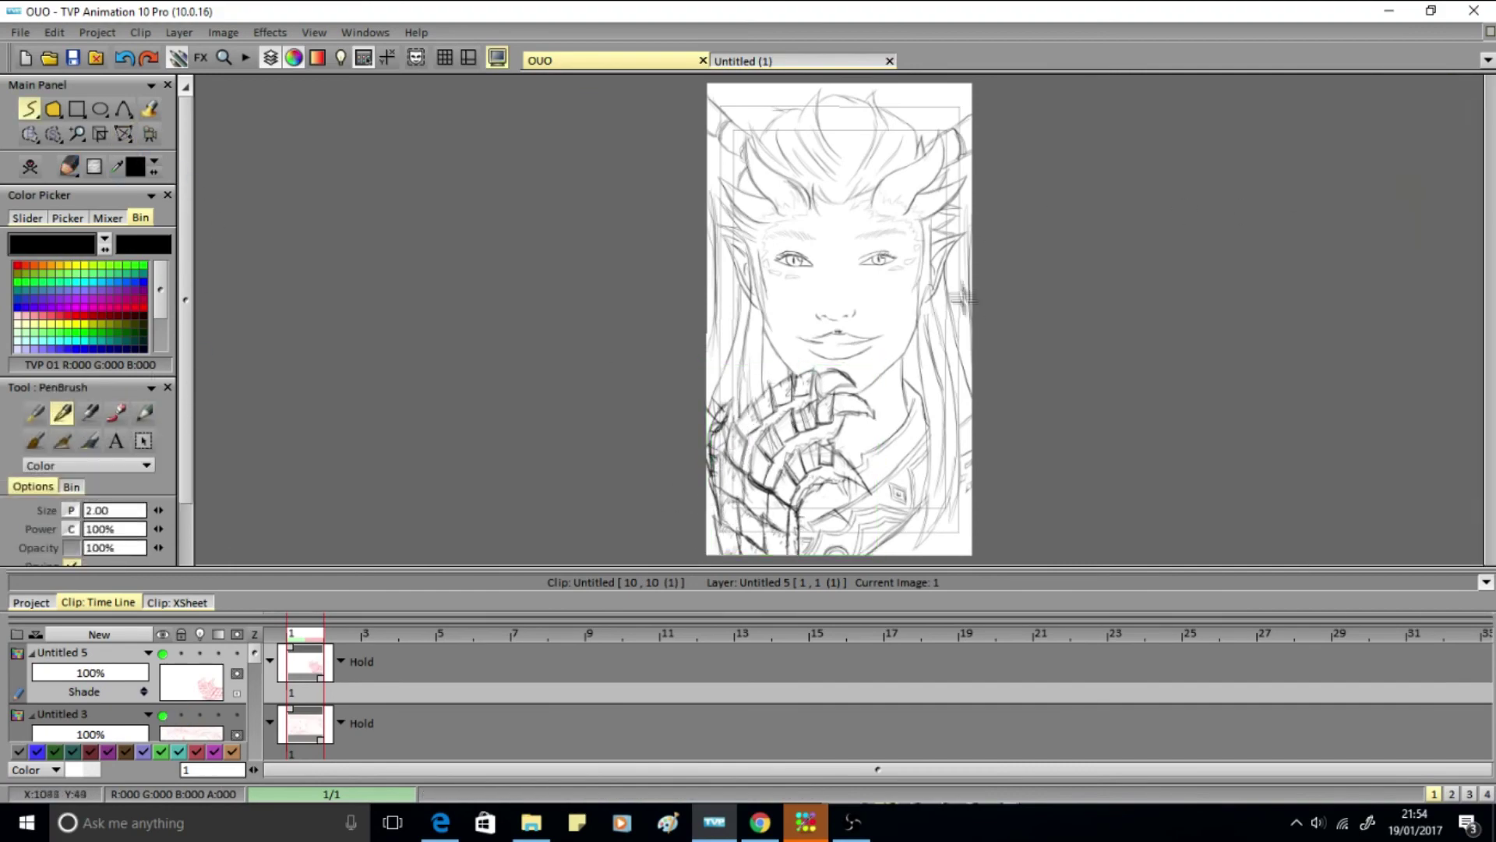